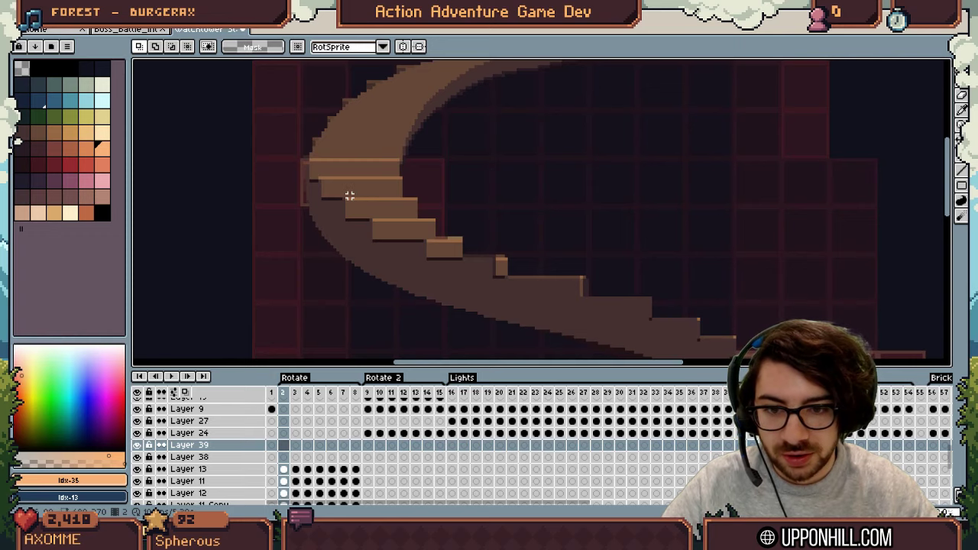
# - Mark the upper-left corner of each front-facing stair with one off-white pixel on Layer 38, frame 2
pyautogui.scroll(1, 348, 196)
pyautogui.scroll(1, 317, 197)
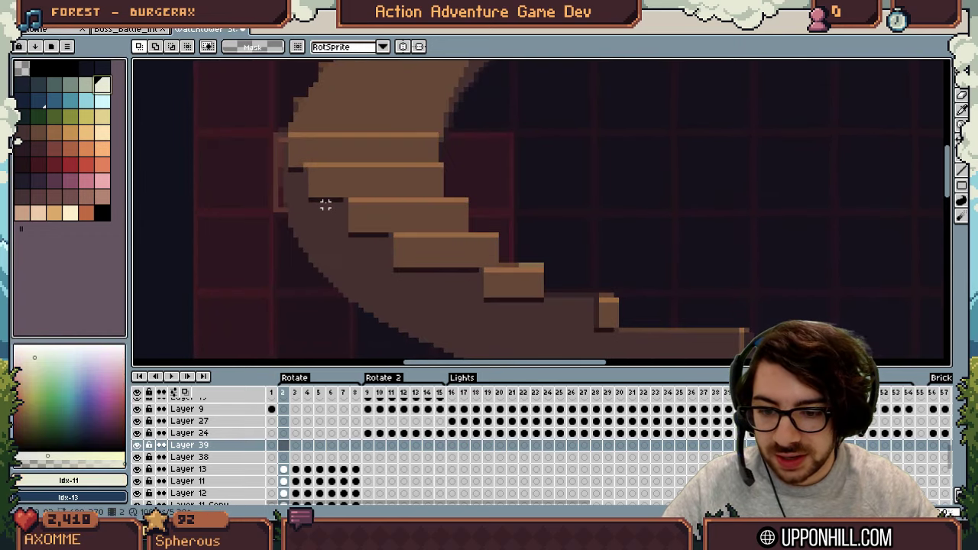
pyautogui.click(289, 456)
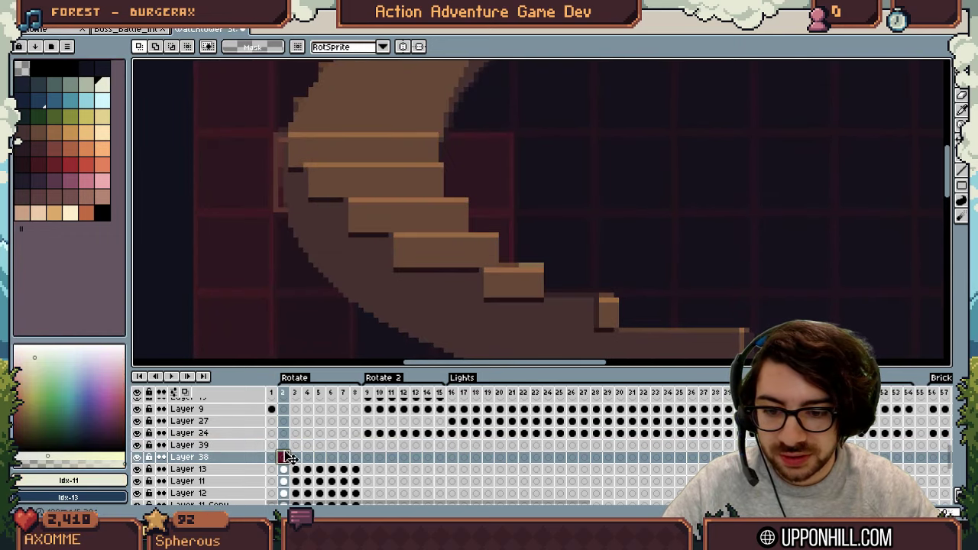
pyautogui.press('b')
pyautogui.click(305, 169)
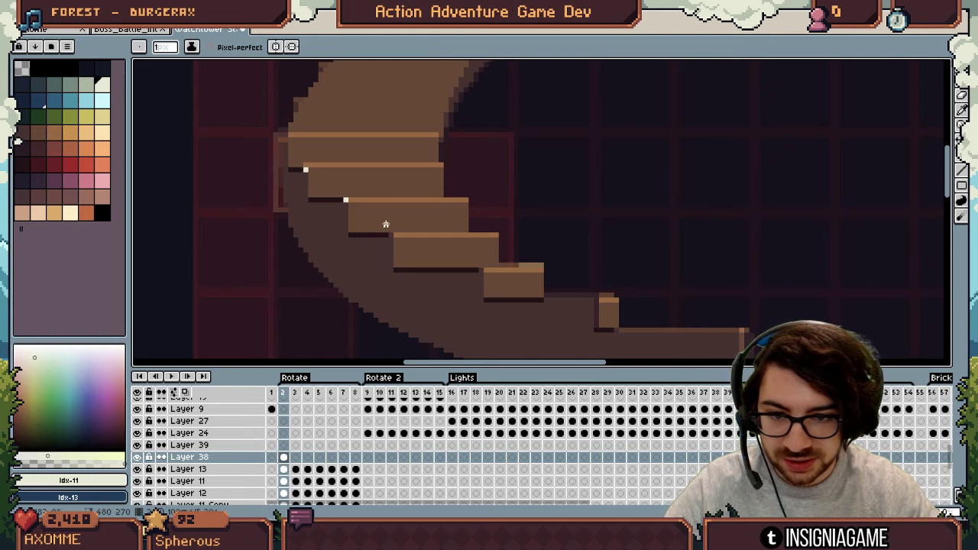
pyautogui.click(480, 269)
pyautogui.moveTo(570, 298); pyautogui.dragTo(479, 247)
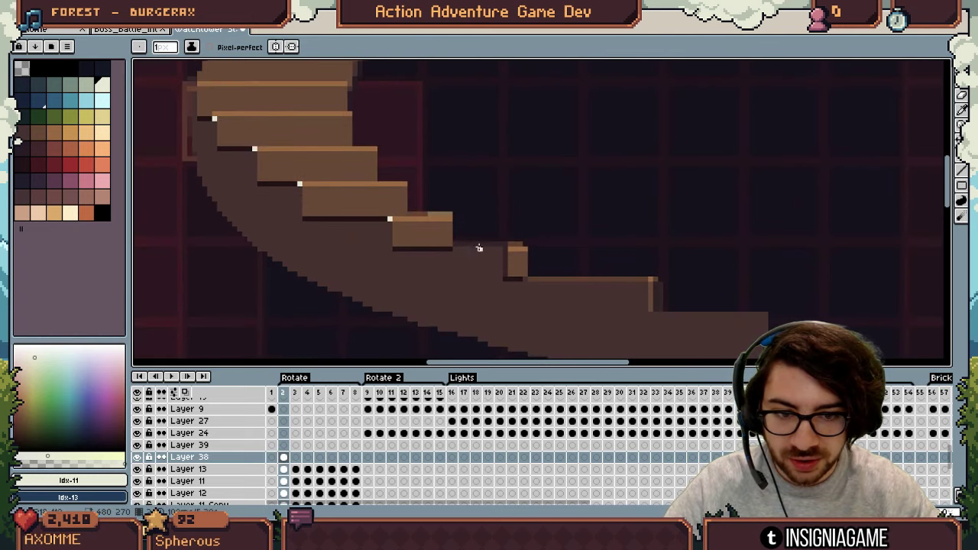
pyautogui.click(650, 279)
pyautogui.scroll(-1, 468, 172)
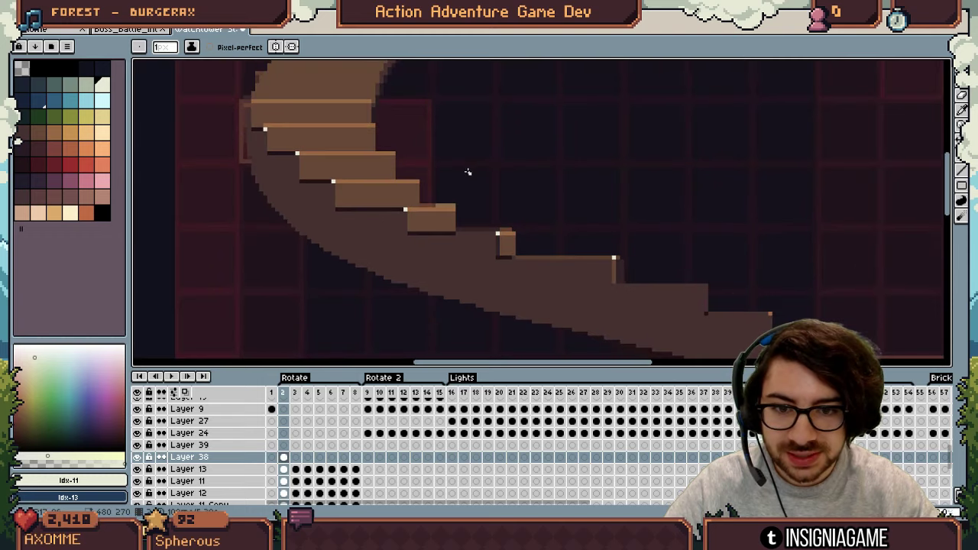
pyautogui.moveTo(469, 171); pyautogui.dragTo(485, 225)
pyautogui.moveTo(539, 266); pyautogui.dragTo(501, 224)
pyautogui.scroll(-1, 502, 227)
pyautogui.moveTo(374, 209); pyautogui.dragTo(436, 184)
pyautogui.scroll(1, 436, 184)
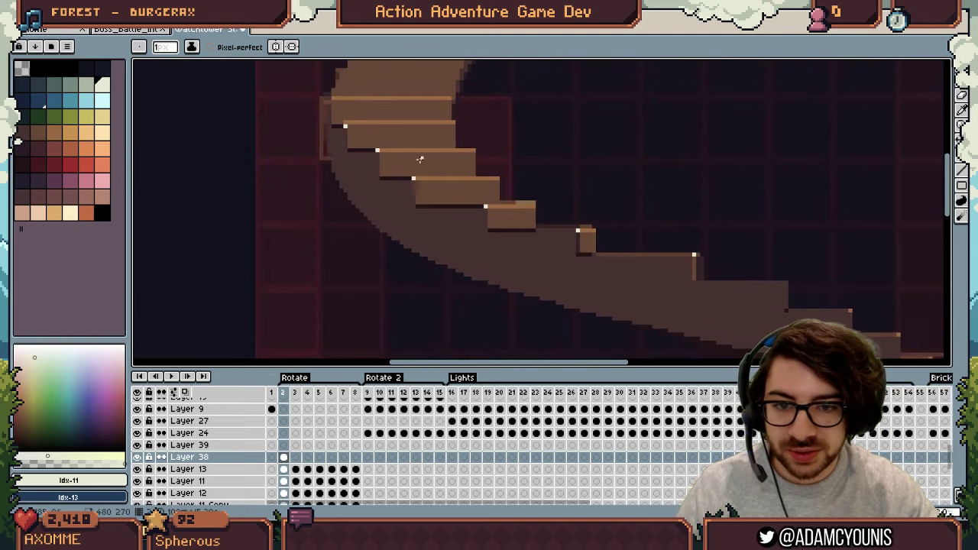
pyautogui.moveTo(493, 214); pyautogui.dragTo(489, 258)
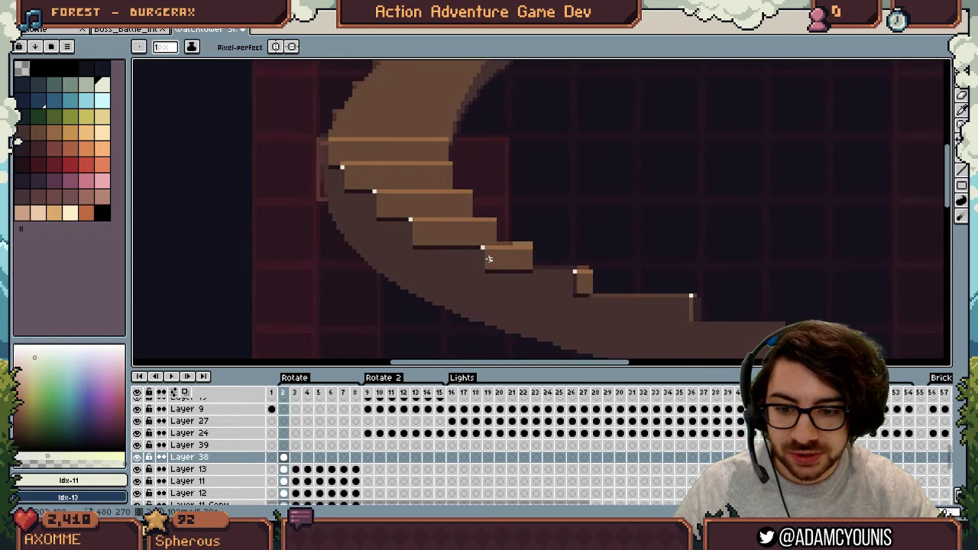
pyautogui.click(296, 457)
pyautogui.click(284, 457)
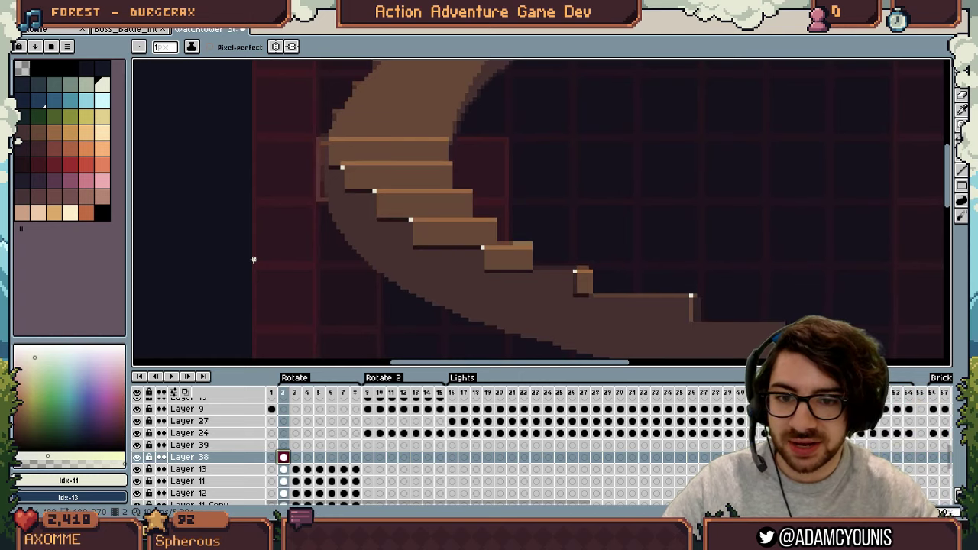
pyautogui.moveTo(370, 191); pyautogui.dragTo(311, 179)
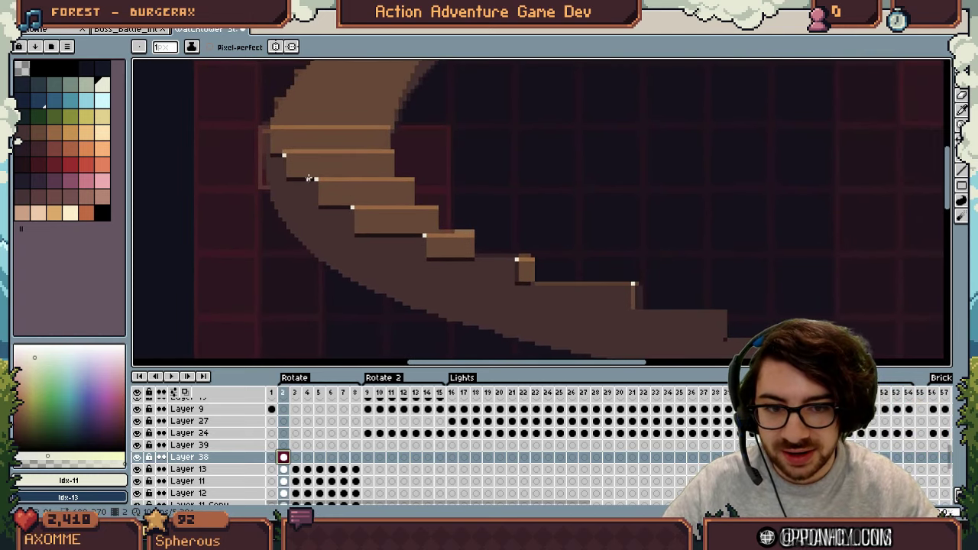
pyautogui.scroll(2, 281, 139)
pyautogui.moveTo(340, 217); pyautogui.dragTo(278, 153)
# - Copy Layer 38's corner markers into frame 2 of Layer 39 and shift them straight down to the stairs' lower-left corners
pyautogui.press('m')
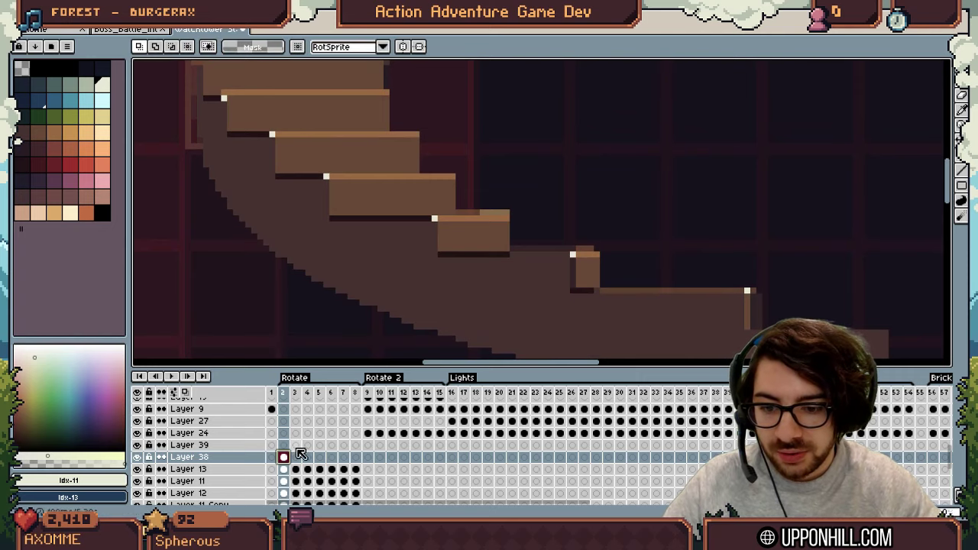
pyautogui.moveTo(284, 457); pyautogui.dragTo(358, 461)
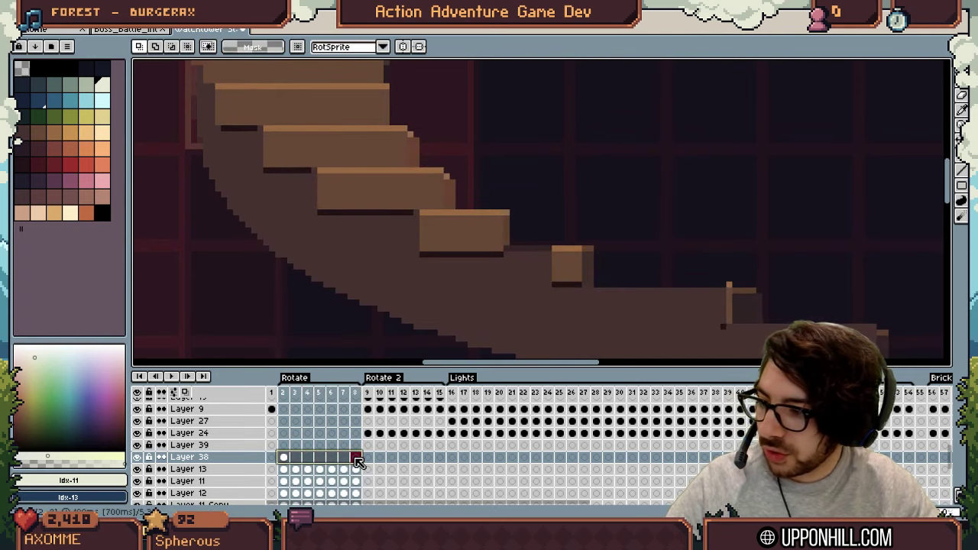
pyautogui.hotkey('ctrl', 'c')
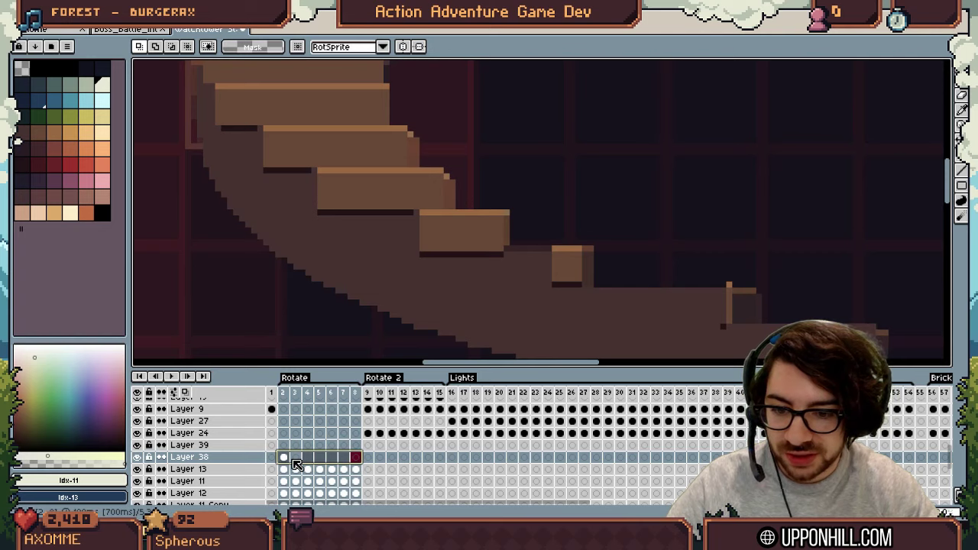
pyautogui.click(283, 447)
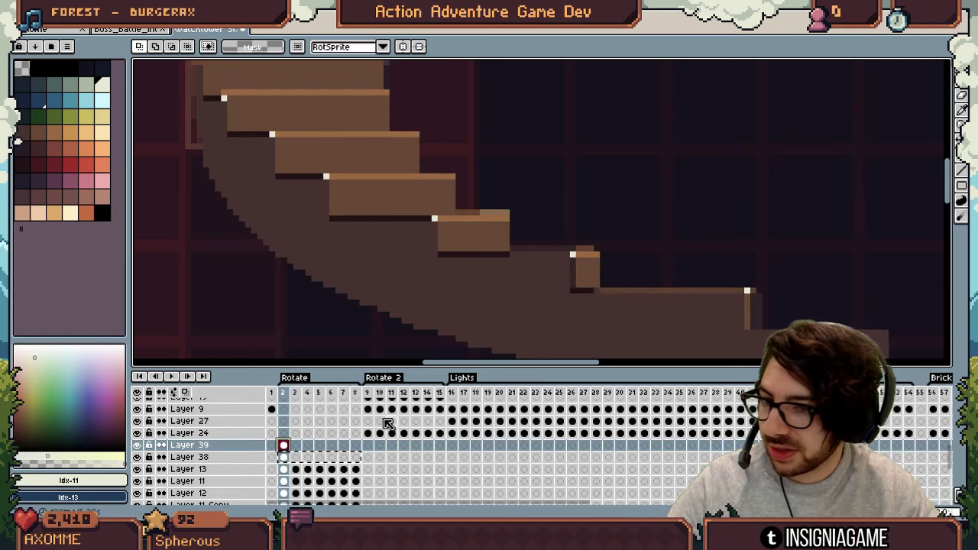
pyautogui.press('v')
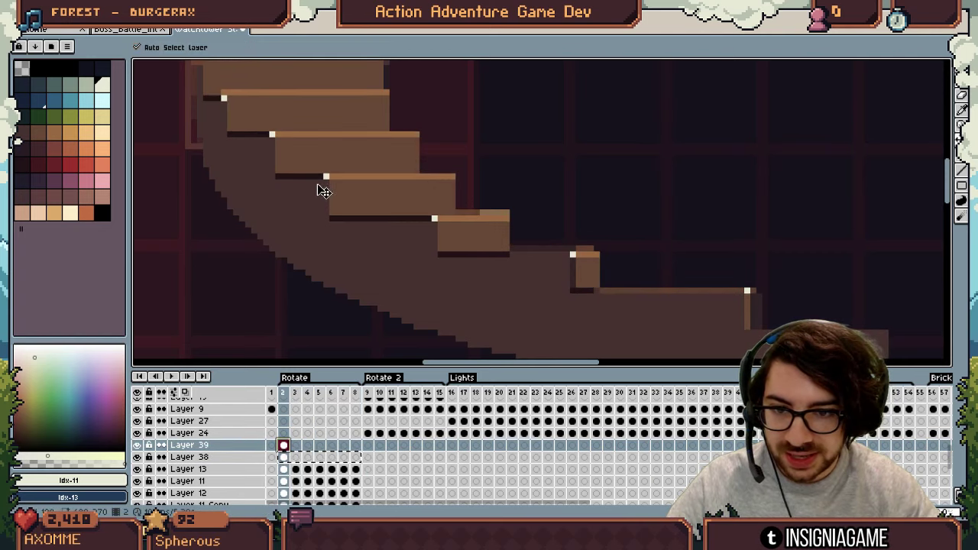
pyautogui.moveTo(330, 183); pyautogui.dragTo(332, 220)
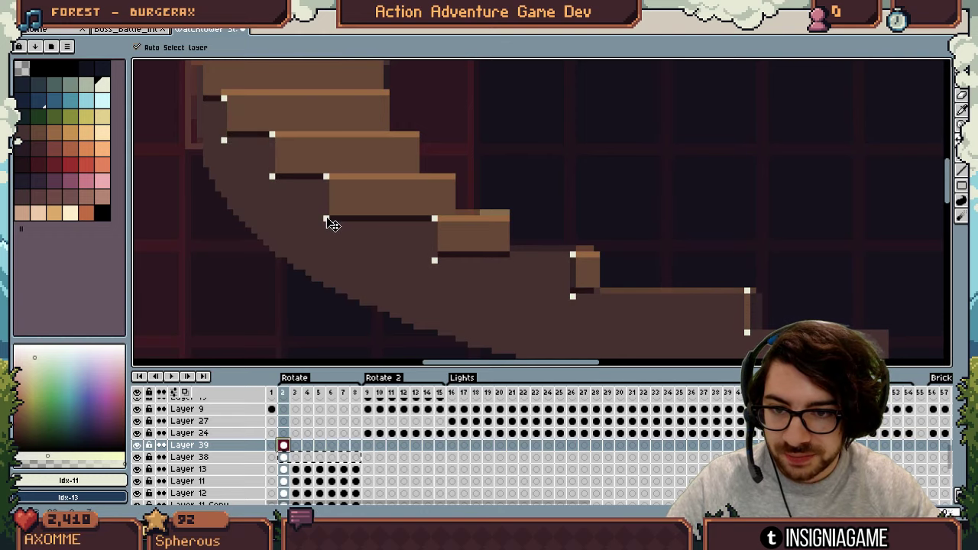
# - Add a new layer above Layer 39 and mark the upper-right corner of each front-facing stair with an off-white pixel
pyautogui.scroll(-1, 375, 176)
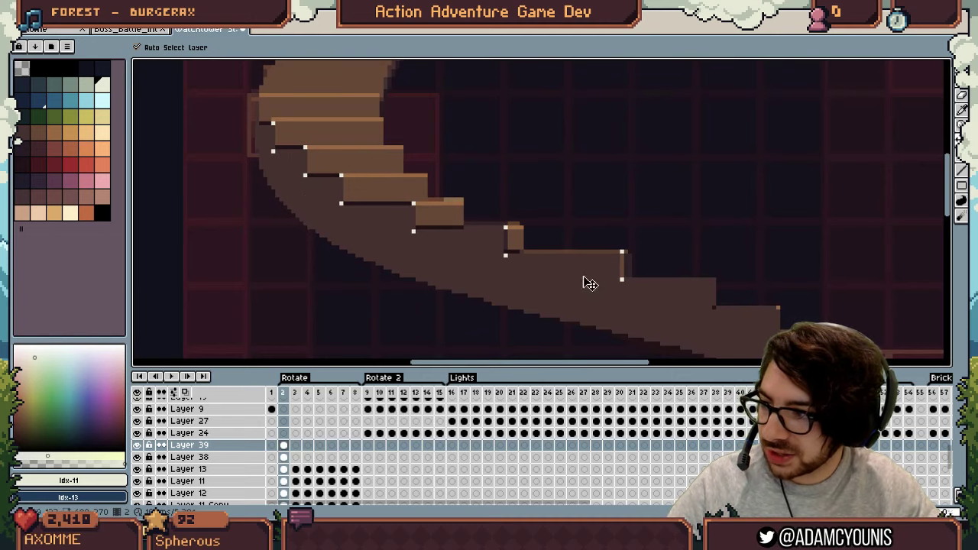
pyautogui.scroll(2, 347, 176)
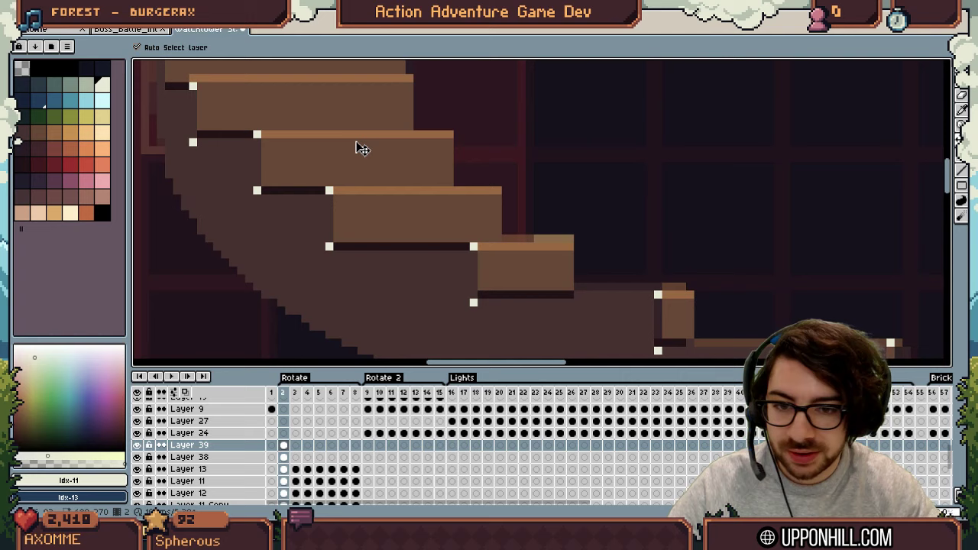
pyautogui.scroll(-3, 337, 173)
pyautogui.press('b')
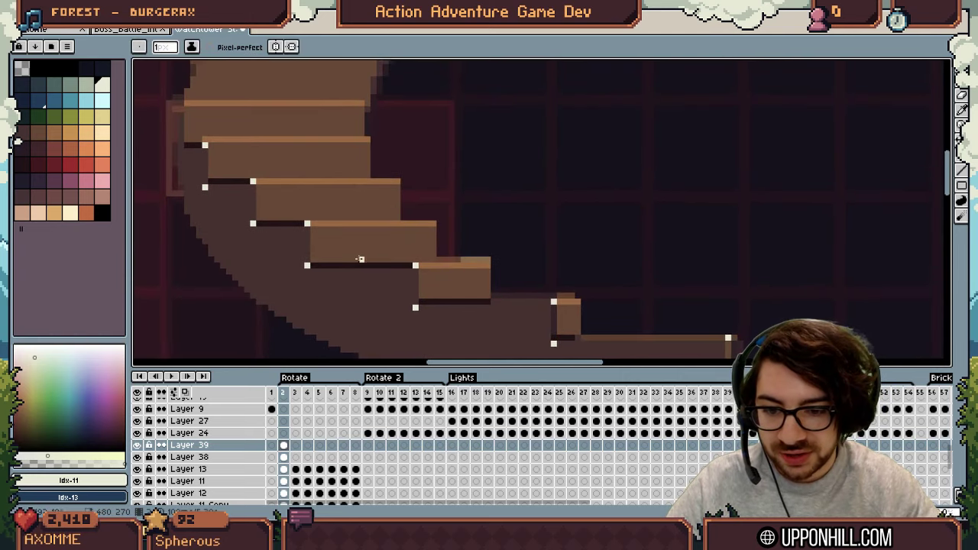
pyautogui.hotkey('shift', 'n')
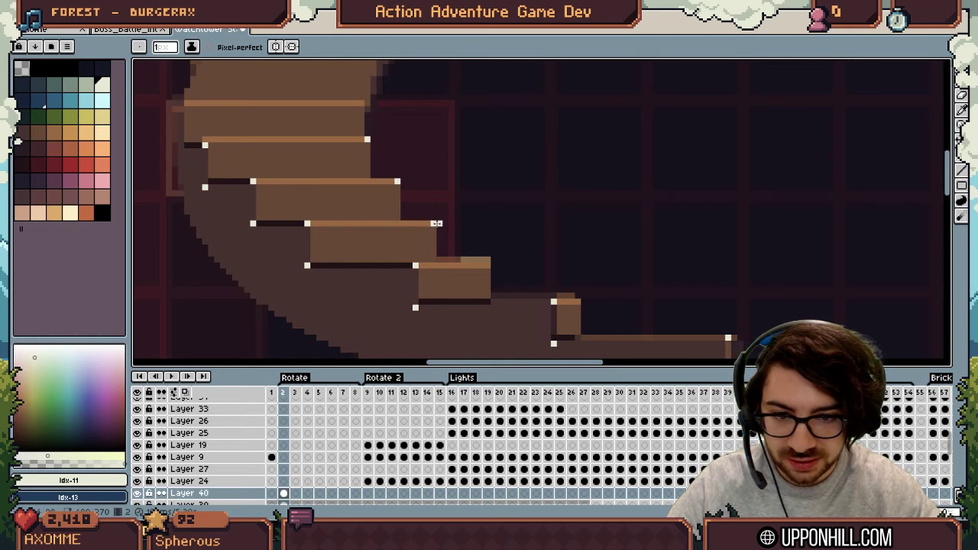
pyautogui.click(488, 265)
pyautogui.click(578, 301)
pyautogui.moveTo(620, 300); pyautogui.dragTo(448, 214)
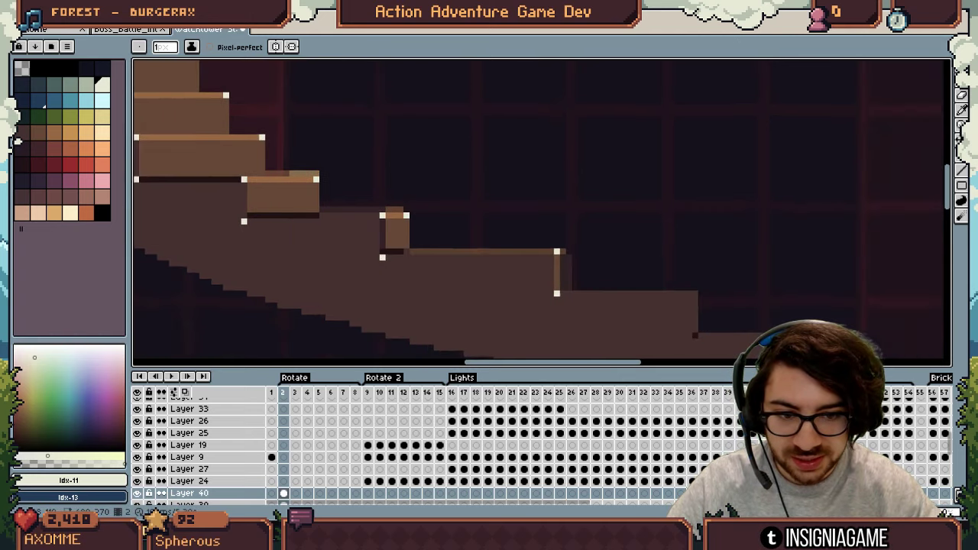
pyautogui.moveTo(576, 257); pyautogui.dragTo(570, 253)
pyautogui.scroll(-1, 498, 259)
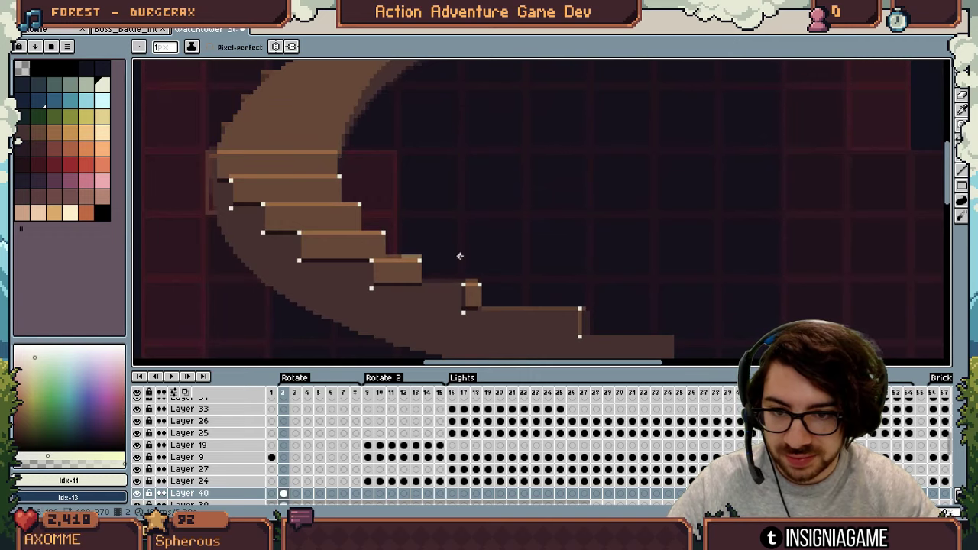
pyautogui.moveTo(654, 351); pyautogui.dragTo(645, 270)
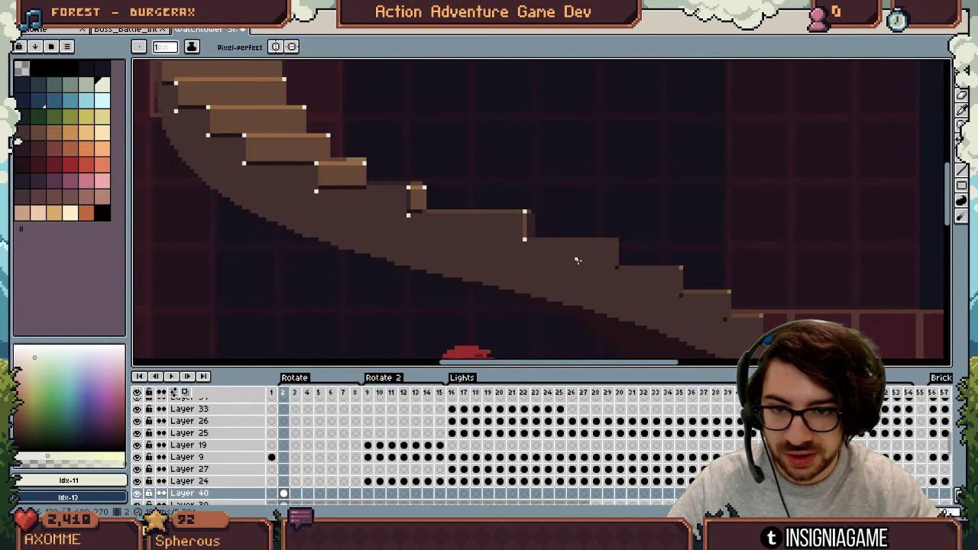
pyautogui.moveTo(198, 110); pyautogui.dragTo(251, 213)
pyautogui.moveTo(532, 275); pyautogui.dragTo(217, 88)
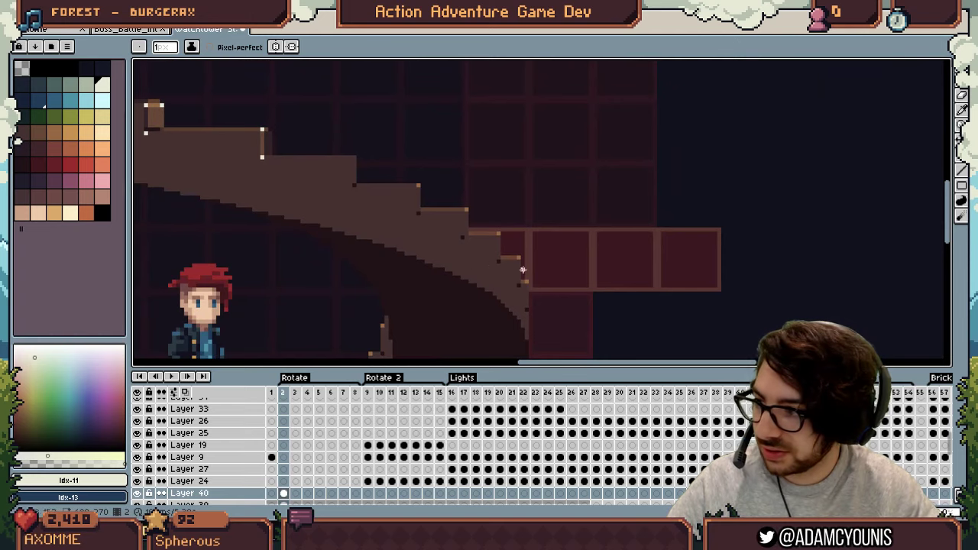
pyautogui.scroll(1, 298, 200)
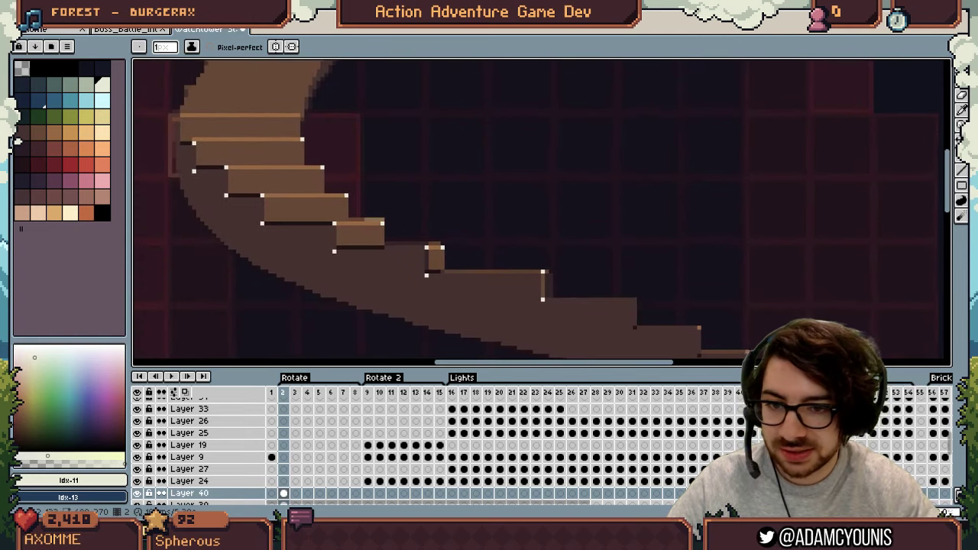
pyautogui.scroll(1, 303, 195)
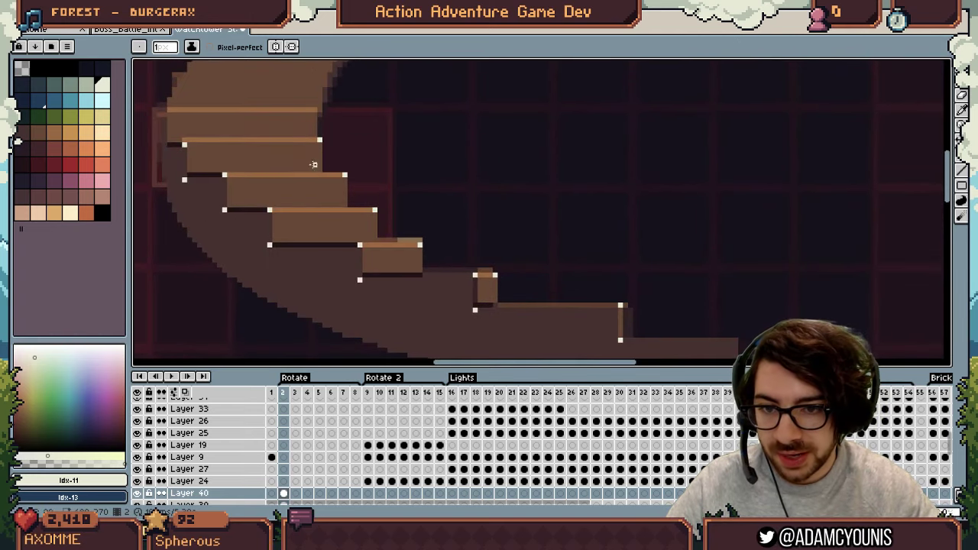
# - Duplicate the upper-right corner markers within the same layer and place the copies straight down at the stairs' lower-right corners
pyautogui.press('m')
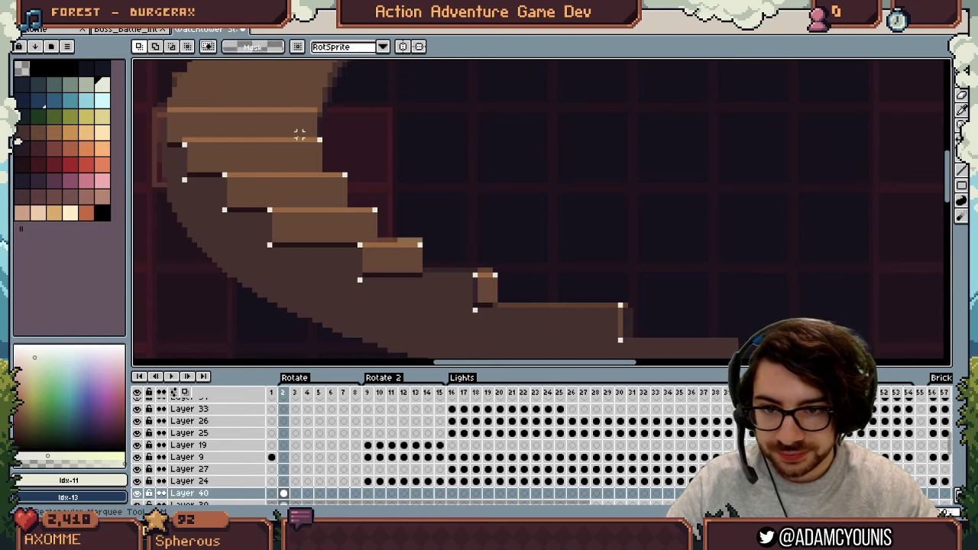
pyautogui.press('v')
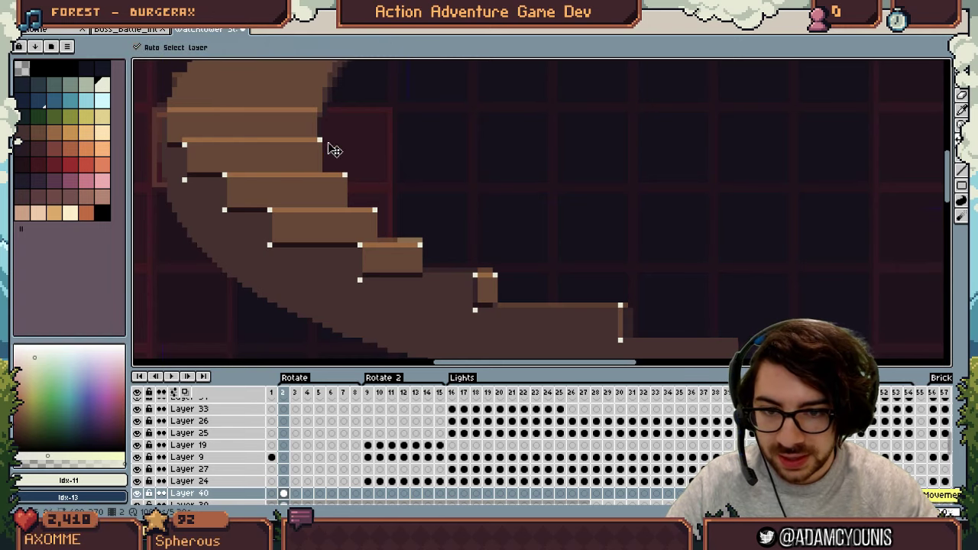
pyautogui.press('m')
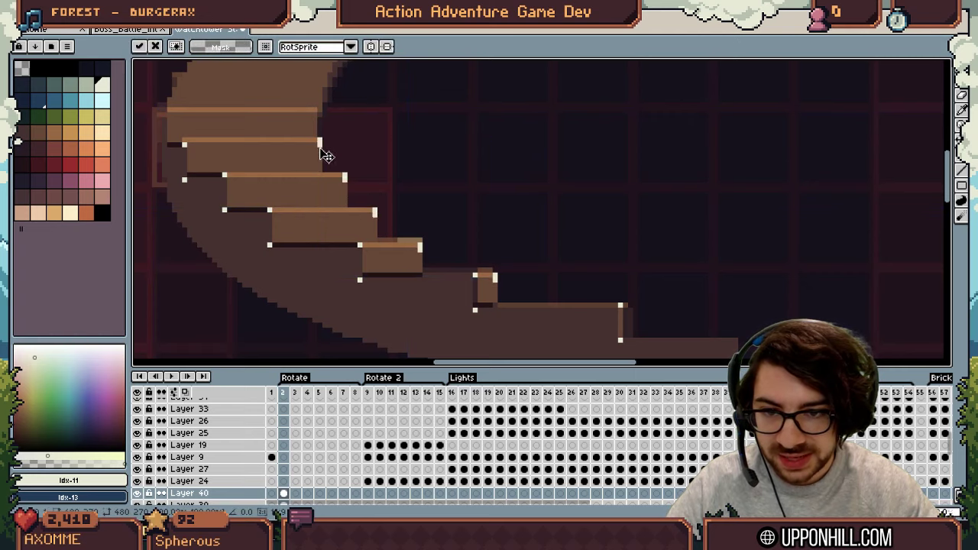
pyautogui.press('Return')
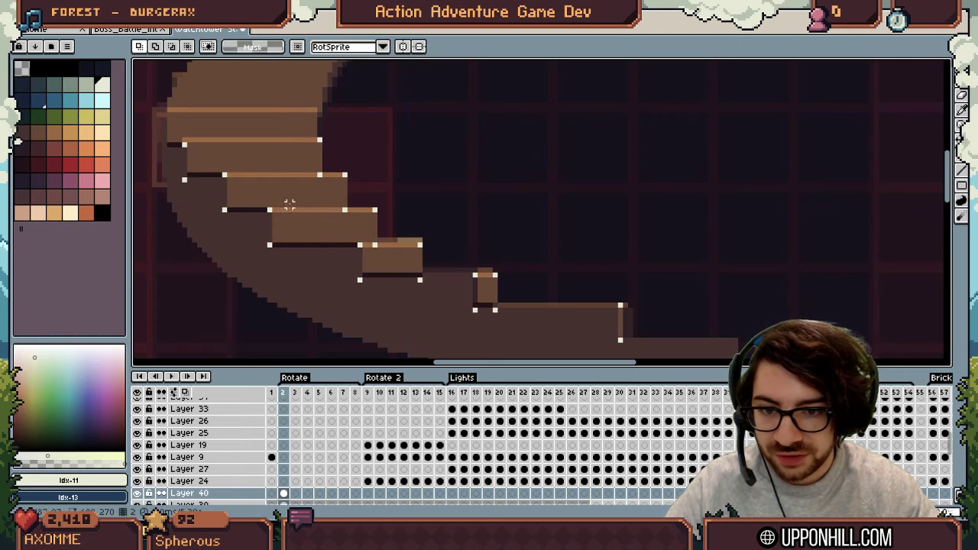
# - Try covering the front face of one stair with a filled red rectangle spanning its four corner markers
pyautogui.scroll(1, 244, 195)
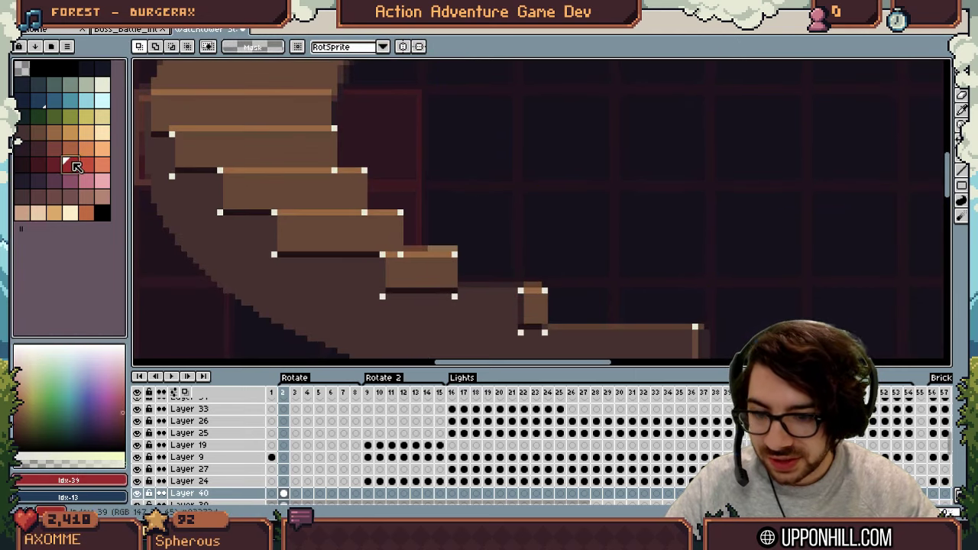
pyautogui.click(74, 164)
pyautogui.hotkey('shift', 'u')
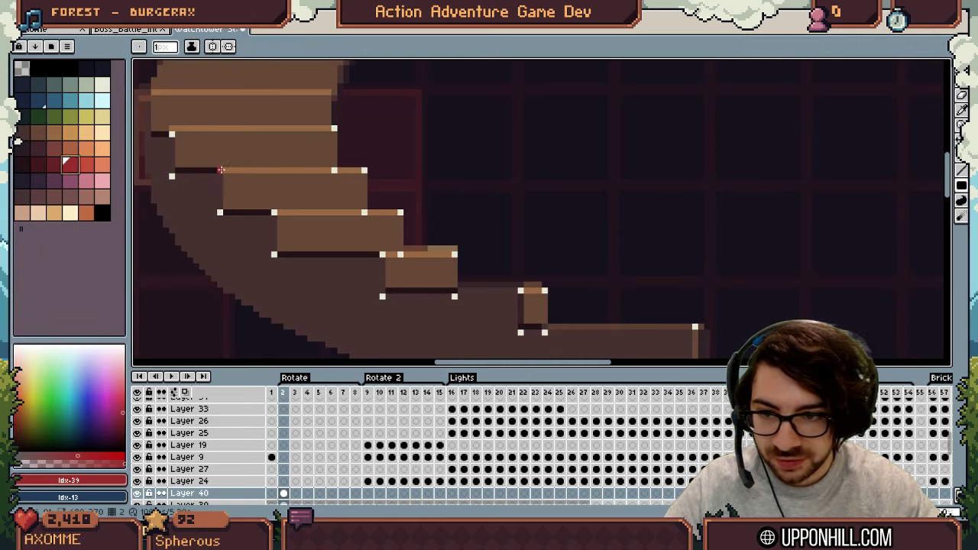
pyautogui.moveTo(220, 169); pyautogui.dragTo(364, 213)
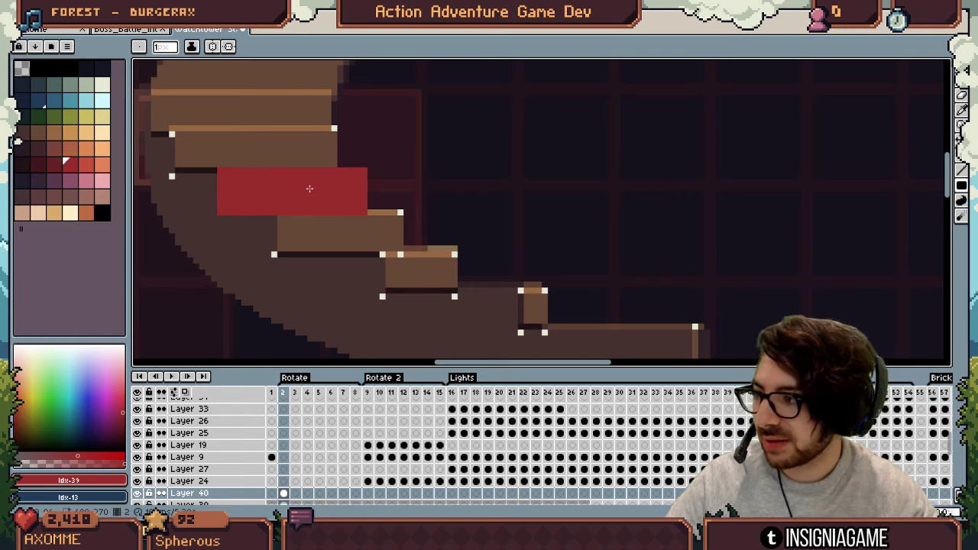
pyautogui.hotkey('ctrl', 'z')
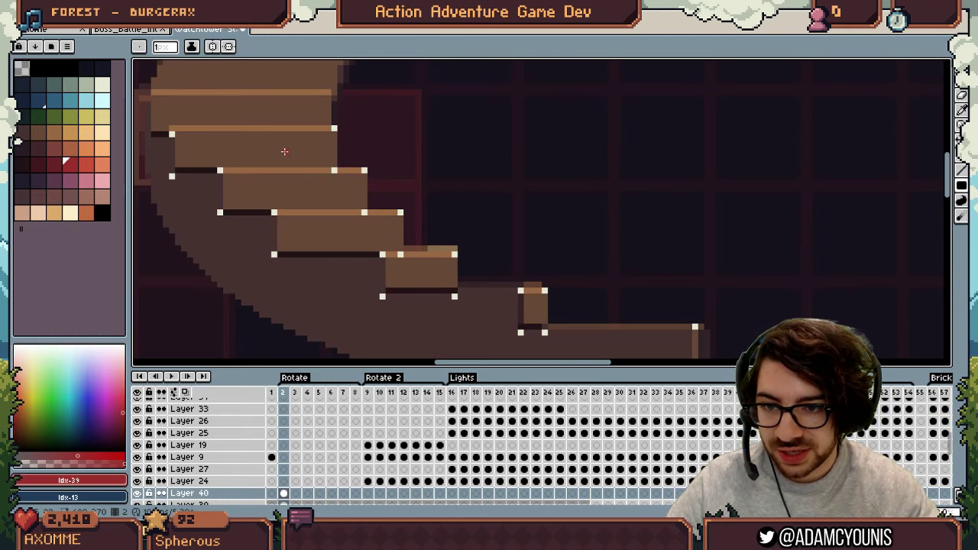
# - Hide the three corner-marker layers, Layer 40, Layer 39 and Layer 38
pyautogui.scroll(-1, 252, 451)
pyautogui.scroll(-3, 252, 451)
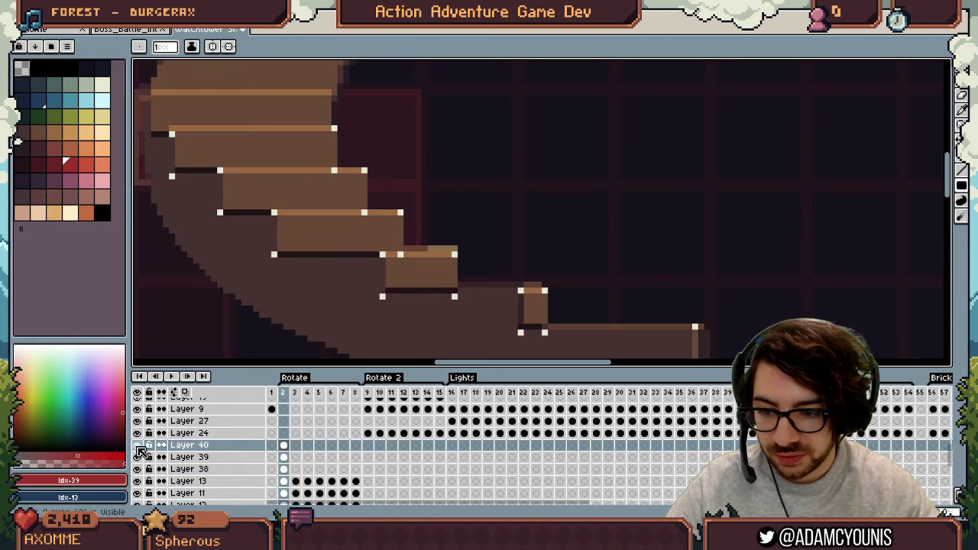
pyautogui.moveTo(137, 444); pyautogui.dragTo(138, 469)
pyautogui.scroll(-1, 237, 305)
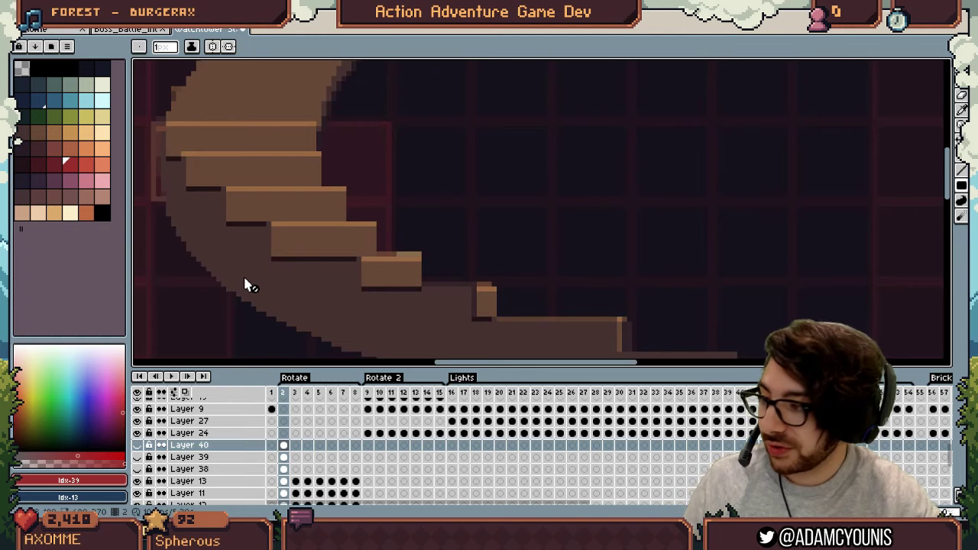
# - Hide Layer 13 and Layer 10 and play the Rotate animation to examine the stair fronts on their own
pyautogui.press('Return')
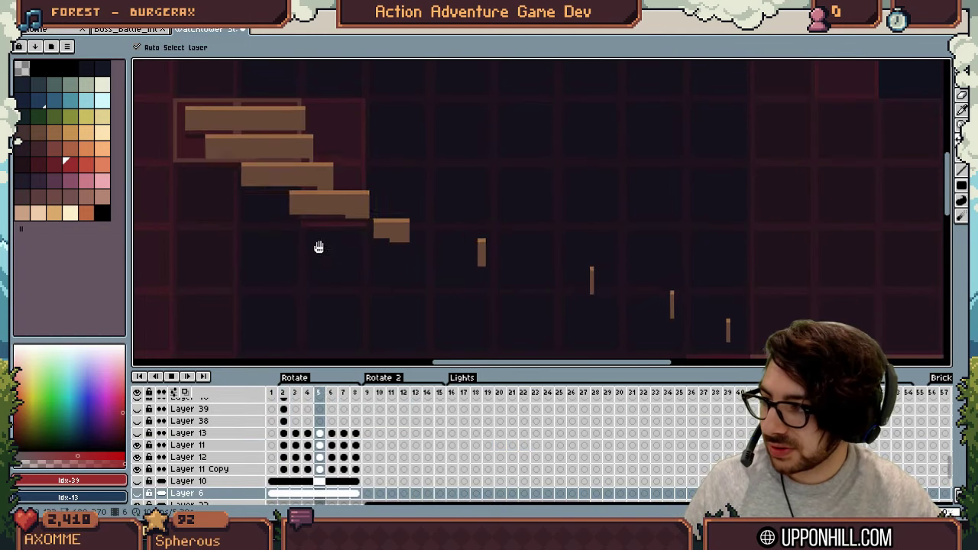
pyautogui.scroll(-2, 343, 191)
pyautogui.scroll(1, 333, 188)
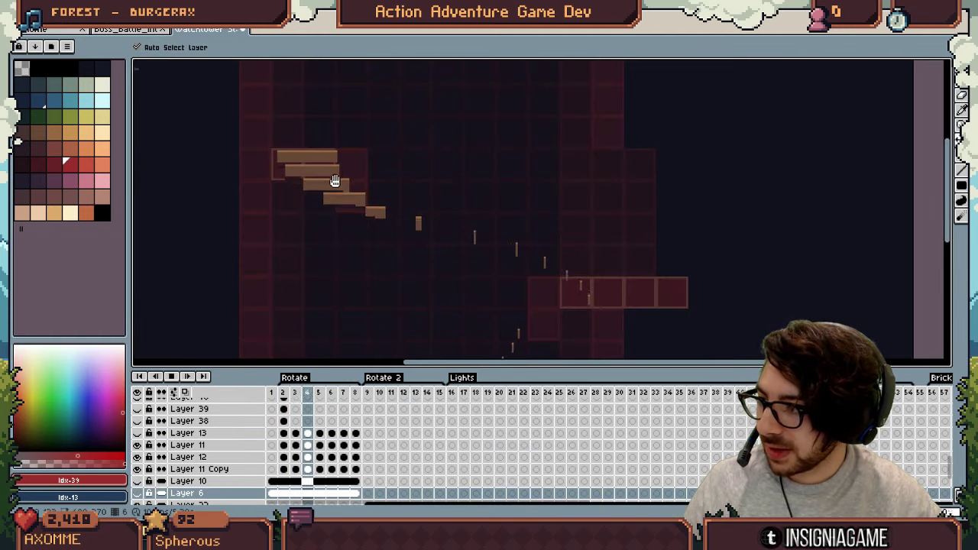
pyautogui.scroll(2, 334, 181)
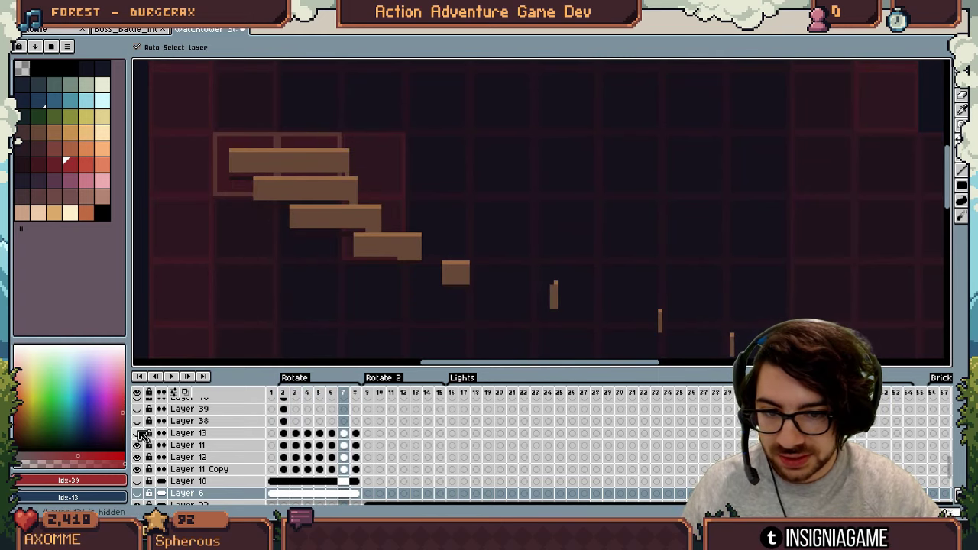
# - Show Layer 13 and Layer 10 again while the Rotate animation plays and examine the whole staircase
pyautogui.scroll(-1, 363, 181)
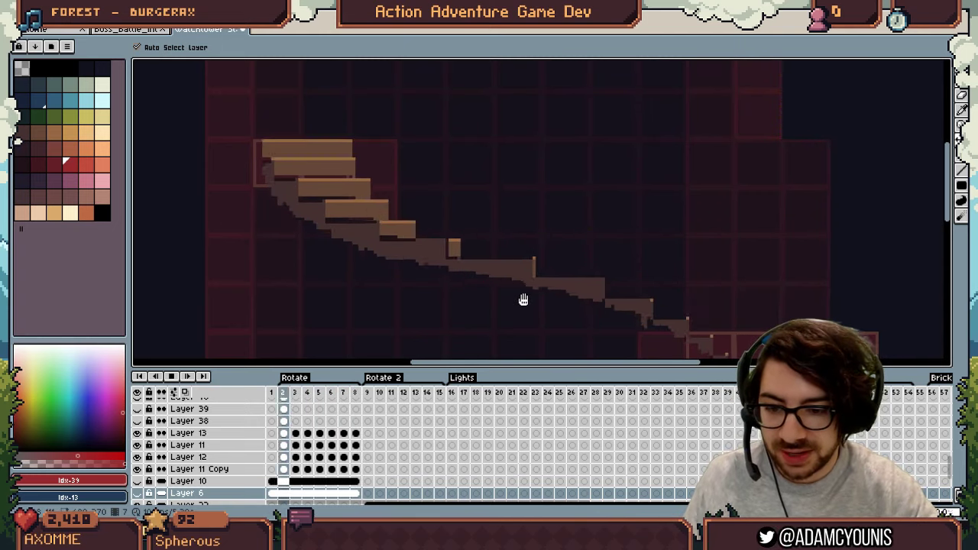
pyautogui.scroll(-1, 142, 463)
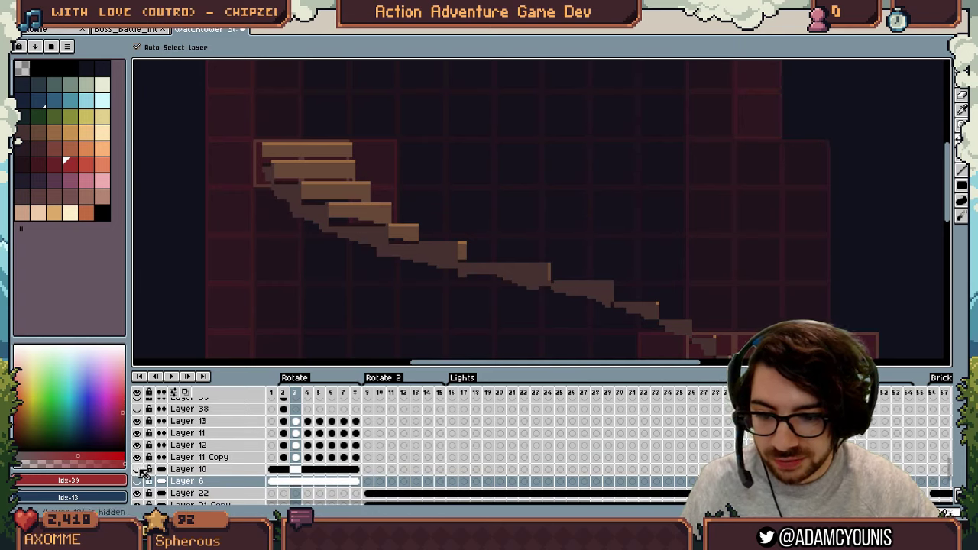
pyautogui.click(138, 468)
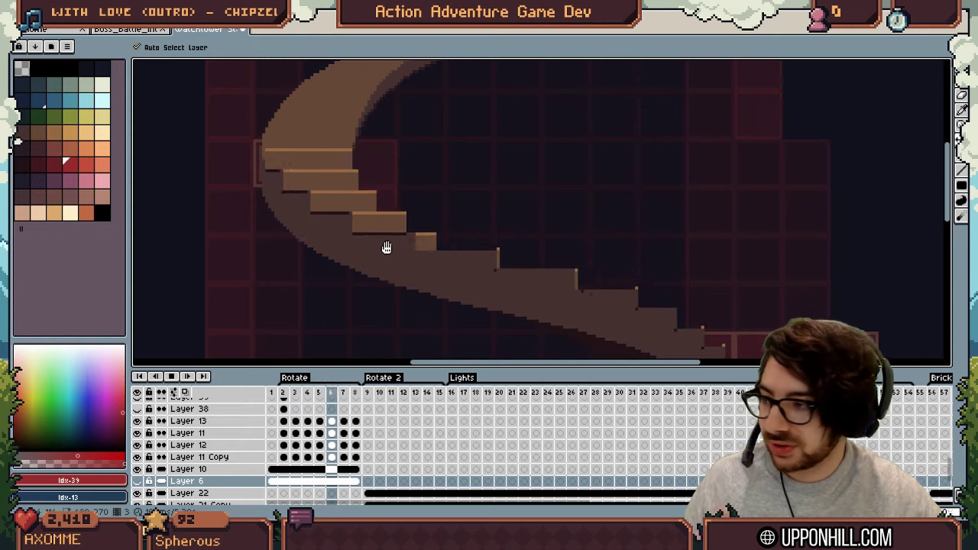
pyautogui.scroll(-3, 426, 275)
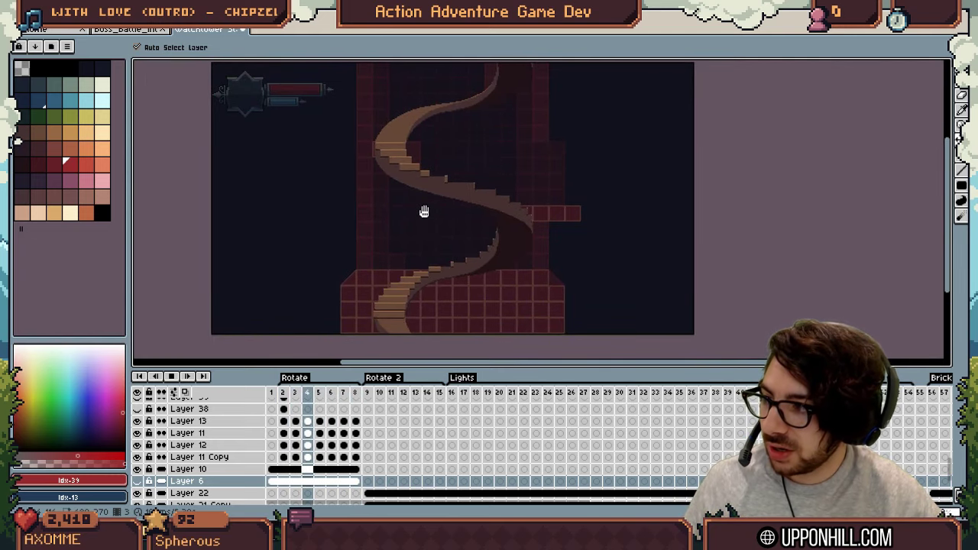
pyautogui.scroll(3, 427, 217)
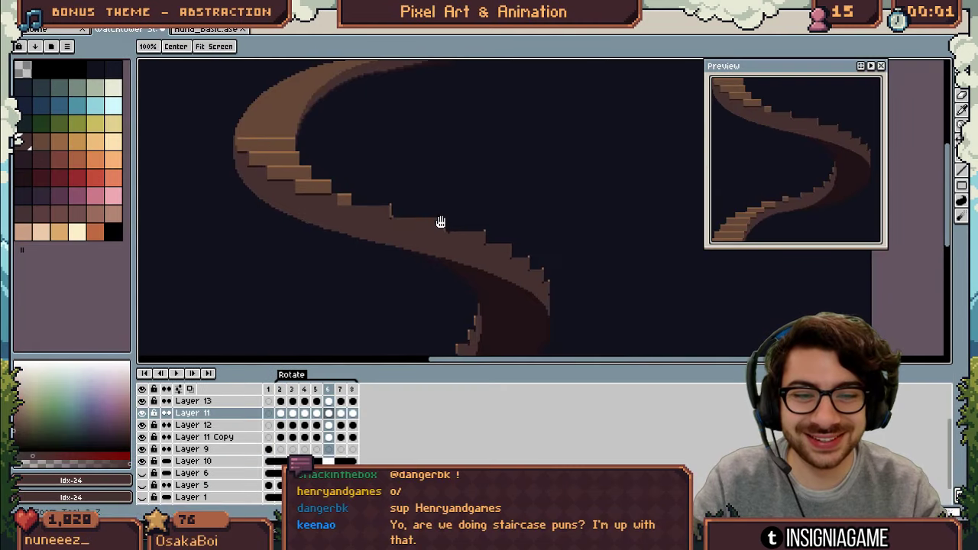
pyautogui.scroll(-2, 439, 219)
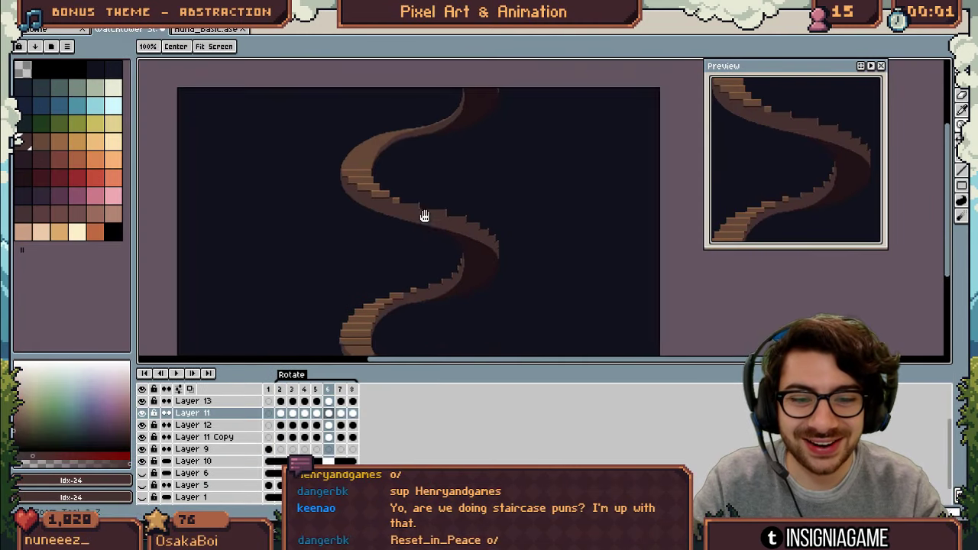
pyautogui.moveTo(446, 253); pyautogui.dragTo(498, 299)
pyautogui.scroll(2, 438, 247)
pyautogui.press('Tab')
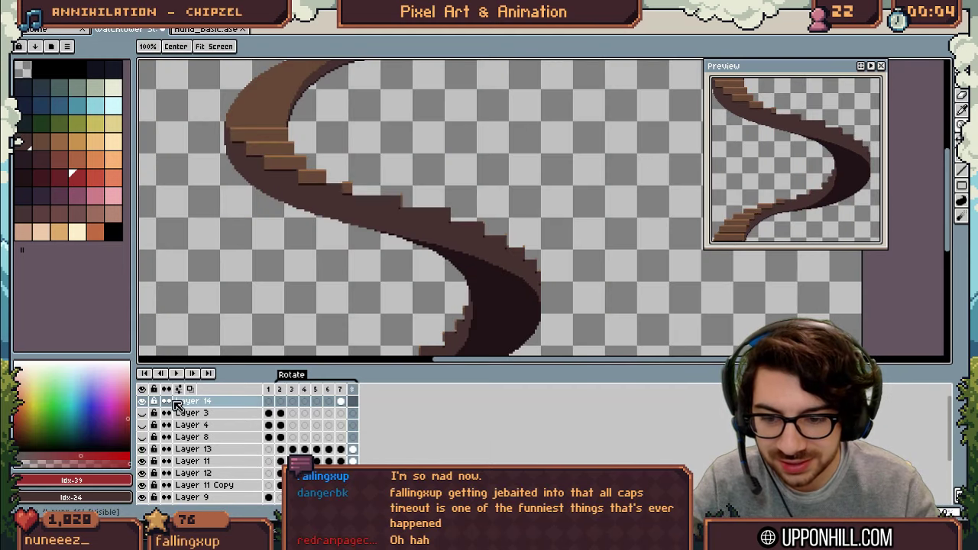
# - Extend Layer 14's two red vertical guide lines as linked cels across frames 2 to 8 and compare the stairs with them on frame 2
pyautogui.moveTo(351, 401); pyautogui.dragTo(280, 402)
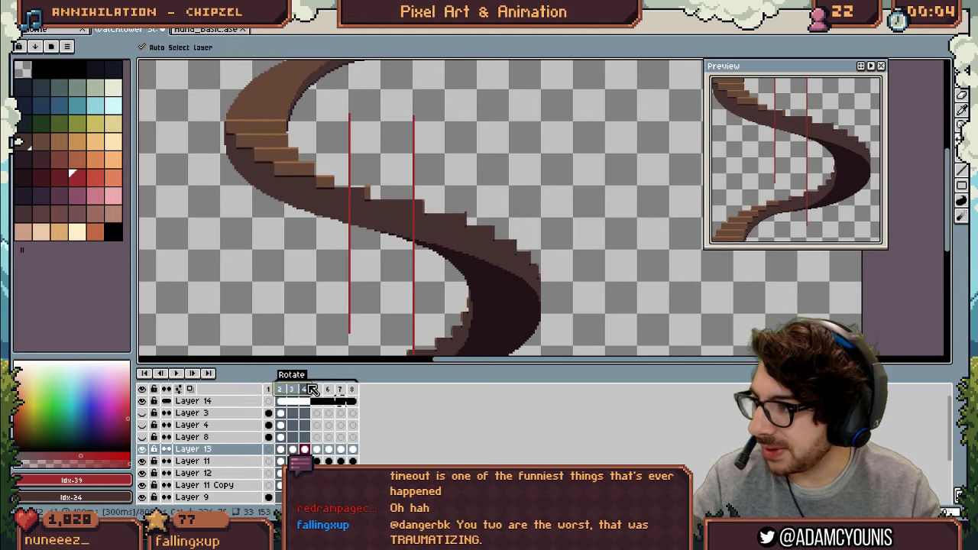
pyautogui.moveTo(310, 386); pyautogui.dragTo(284, 382)
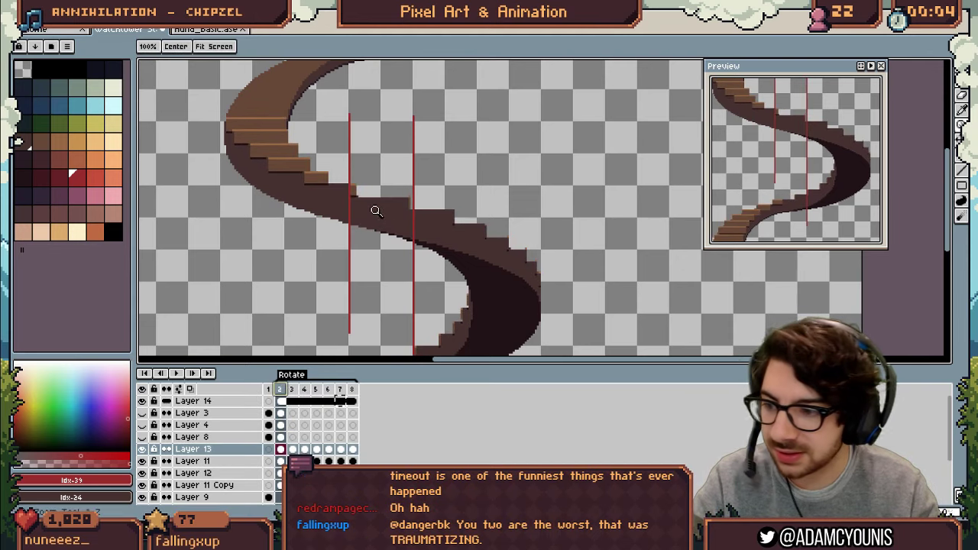
pyautogui.scroll(2, 378, 210)
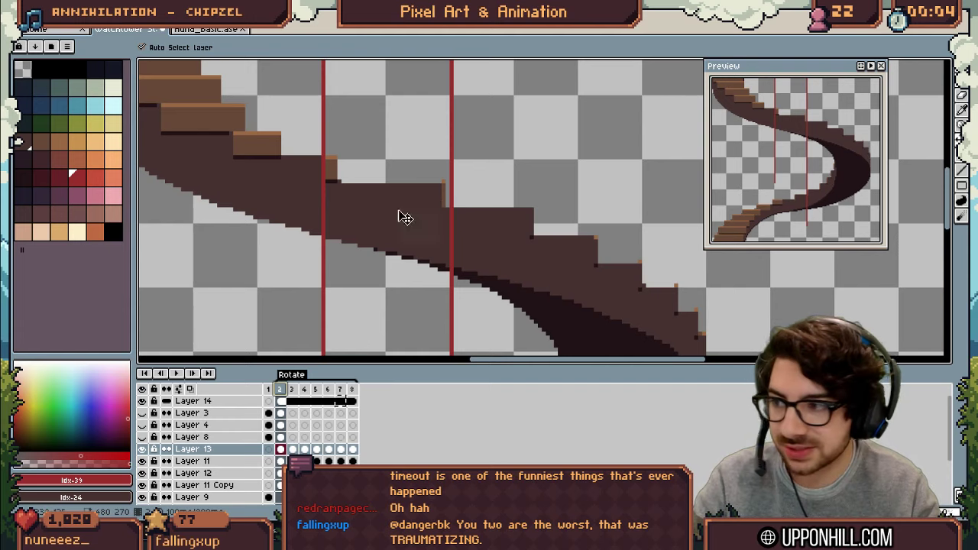
# - On frame 7, pick the dark brown of the staircase's side and select the layer of the narrow stair front
pyautogui.press('z')
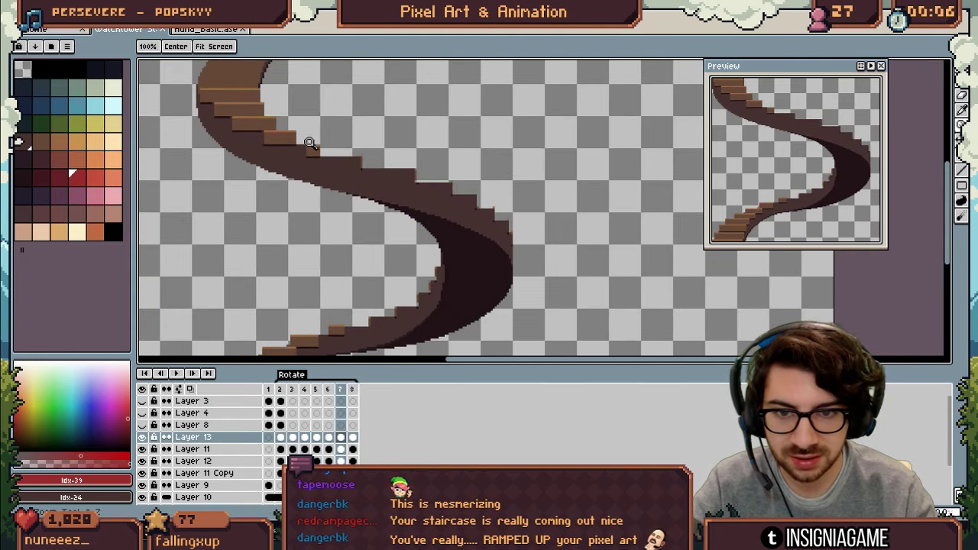
pyautogui.scroll(3, 310, 143)
pyautogui.keyDown('alt'); pyautogui.click(301, 164); pyautogui.keyUp('alt')
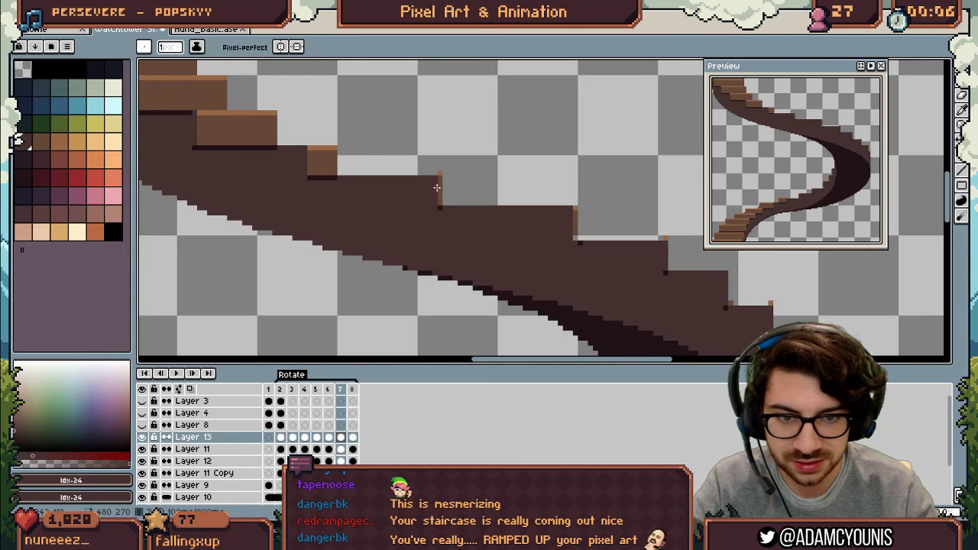
pyautogui.keyDown('ctrl'); pyautogui.click(443, 180); pyautogui.keyUp('ctrl')
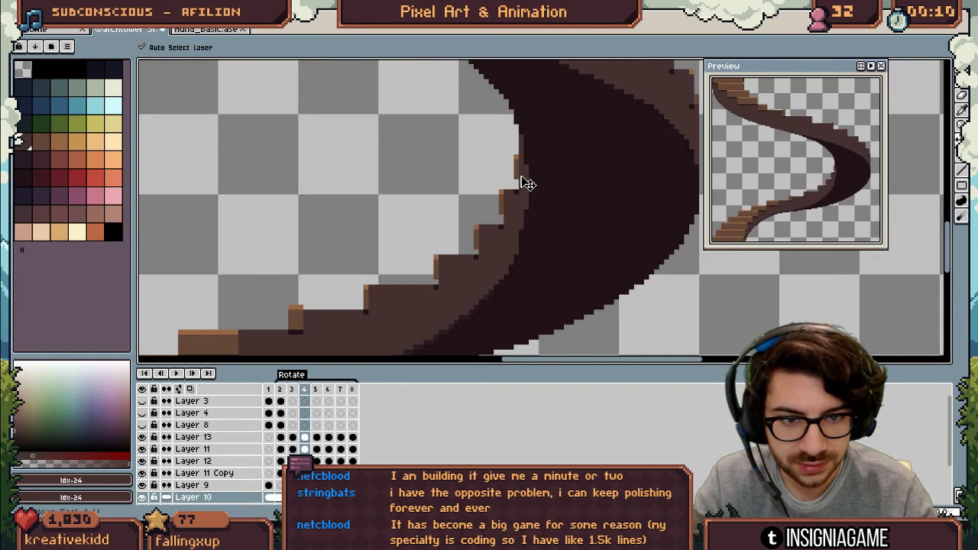
# - On Layer 13, paint the thin fronts of the far stairs on the inner curve dark brown, from frame 4 through frame 7
pyautogui.press('b')
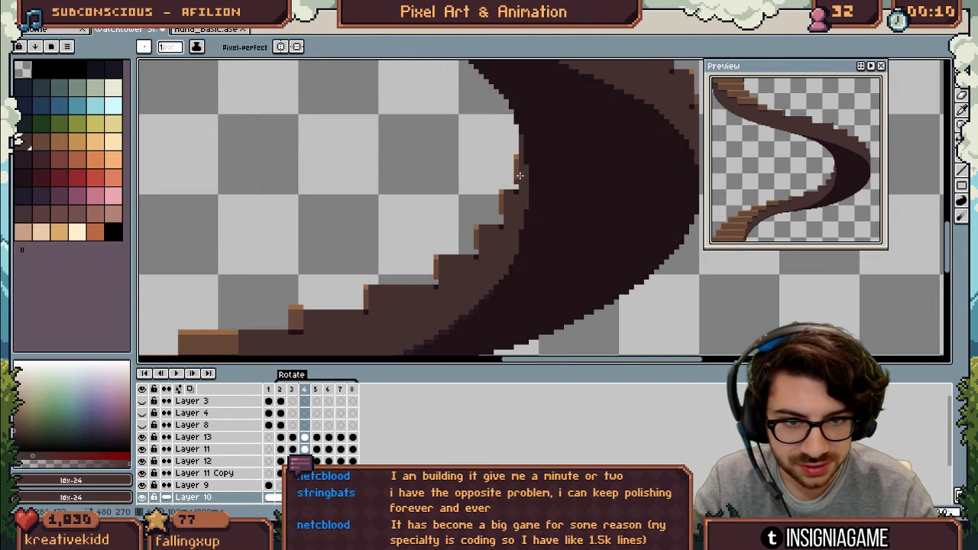
pyautogui.press('v')
pyautogui.click(517, 200)
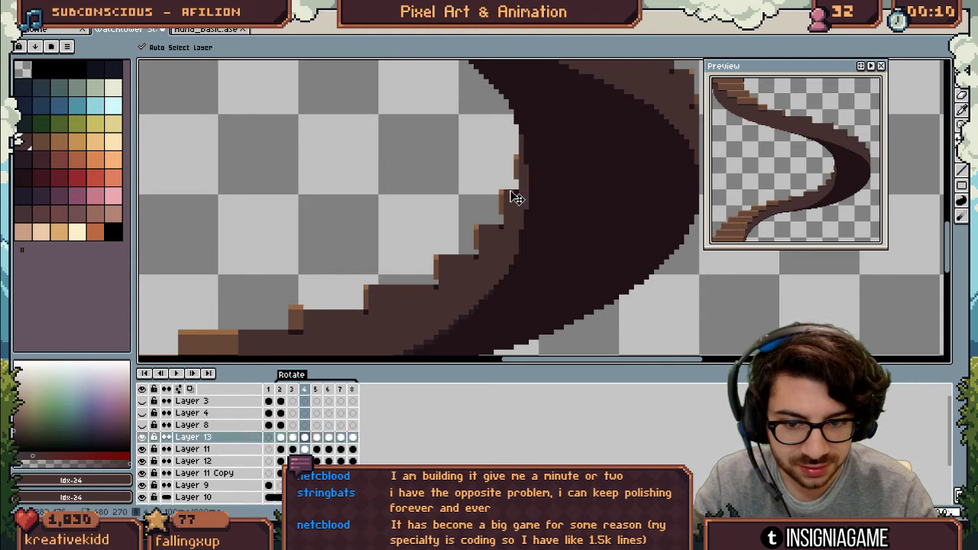
pyautogui.press('b')
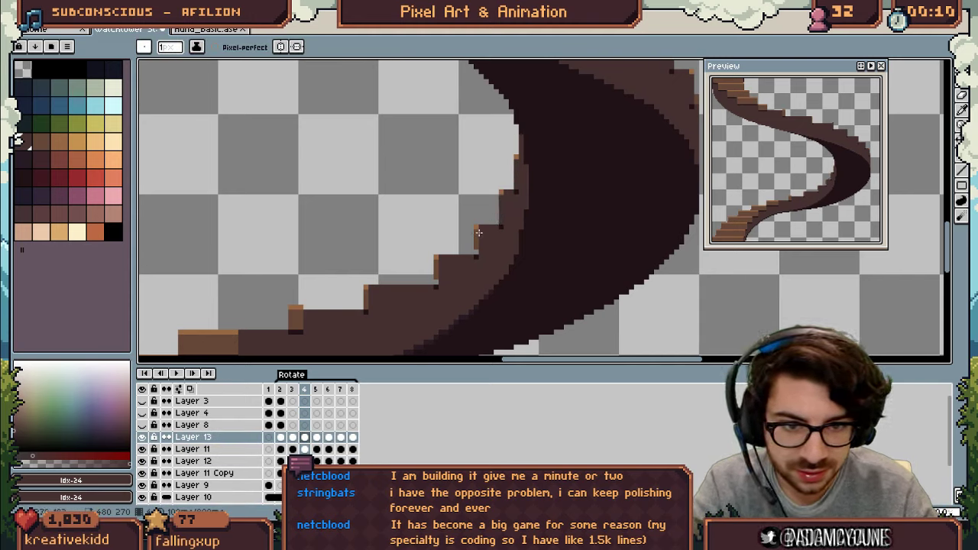
pyautogui.press('.')
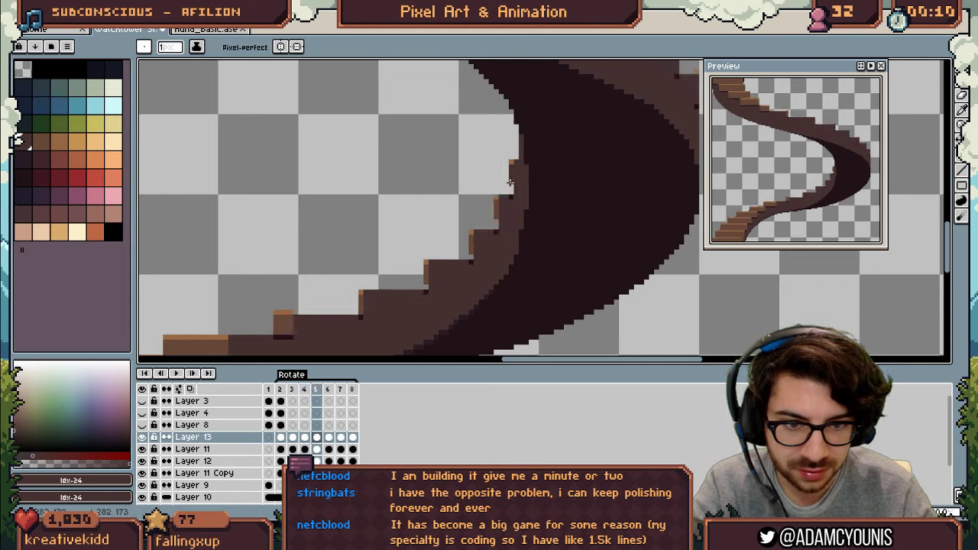
pyautogui.press('.')
pyautogui.press('.')
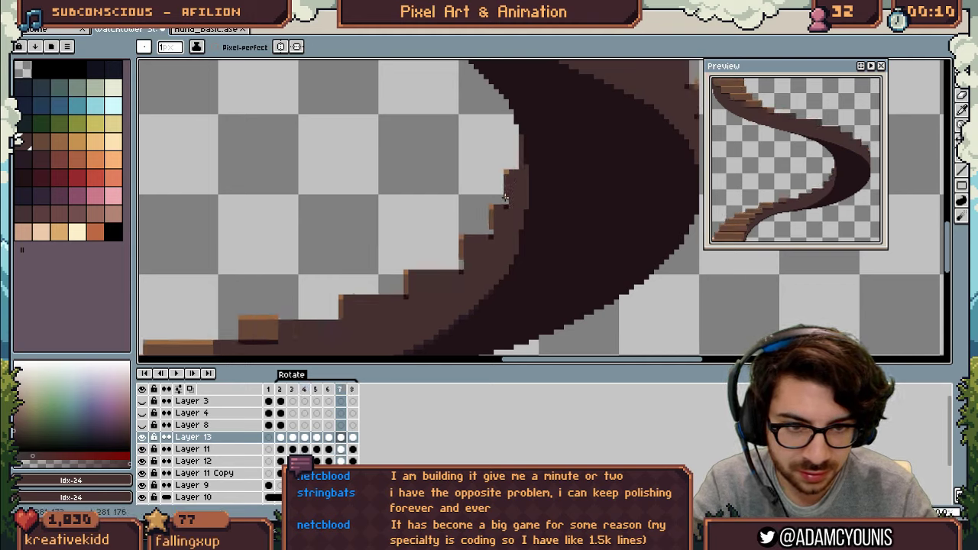
# - Continue darkening the thin front of the next stair down below its highlight, frame by frame through the Rotate loop
pyautogui.press('.')
pyautogui.press('.')
pyautogui.press('.')
pyautogui.press('.')
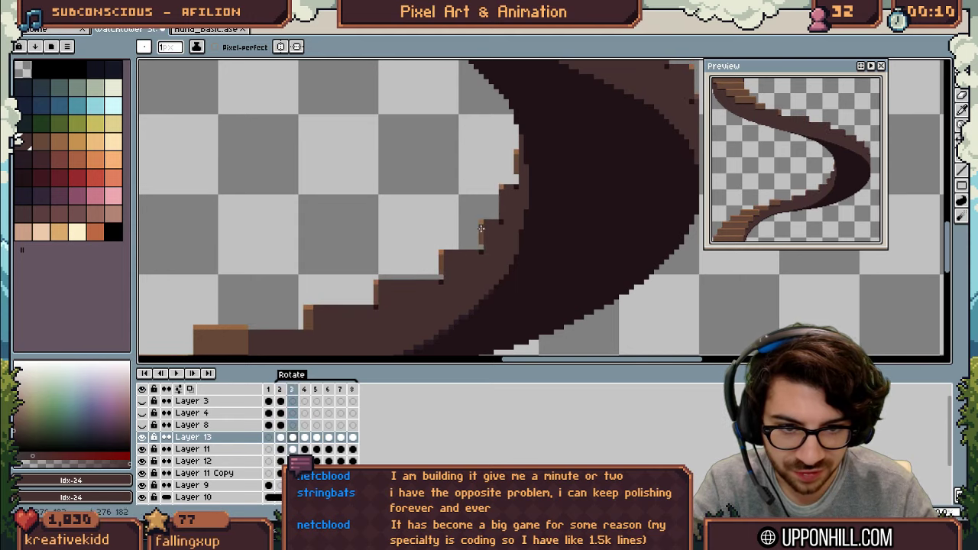
pyautogui.press('.')
pyautogui.press('.')
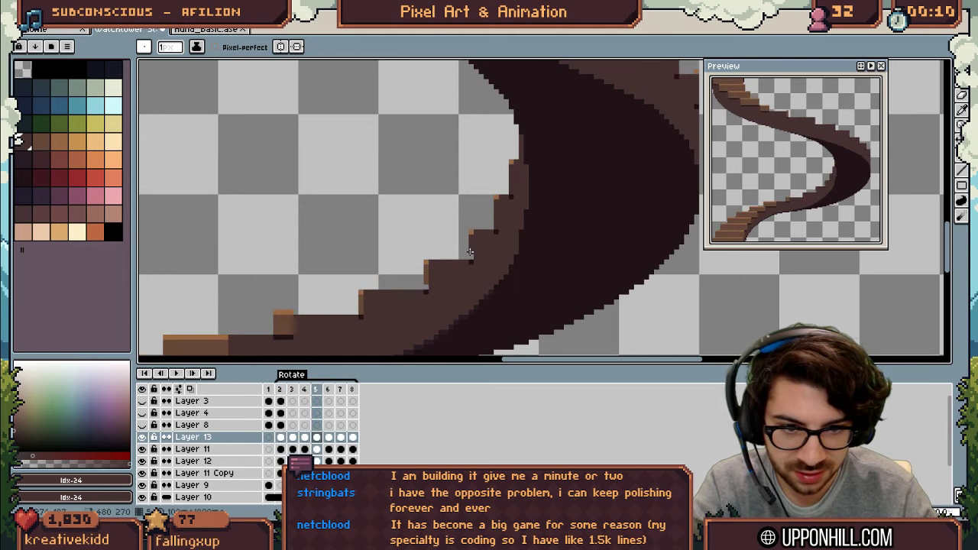
pyautogui.press('.')
pyautogui.press(',')
pyautogui.press('.')
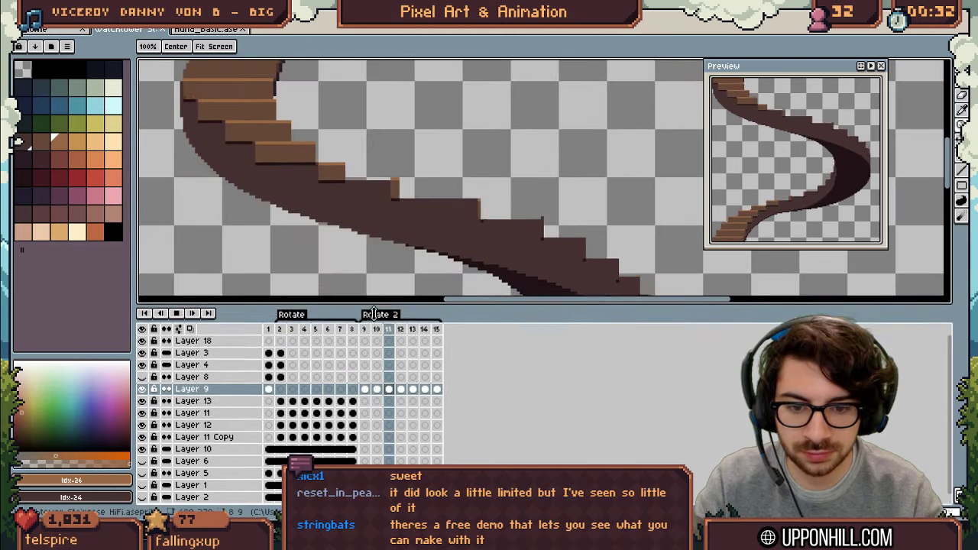
# - Enlarge the canvas area and, on frame 9 of Layer 9, redraw the small stair's light brown top highlight one pixel lower
pyautogui.moveTo(375, 314); pyautogui.dragTo(375, 374)
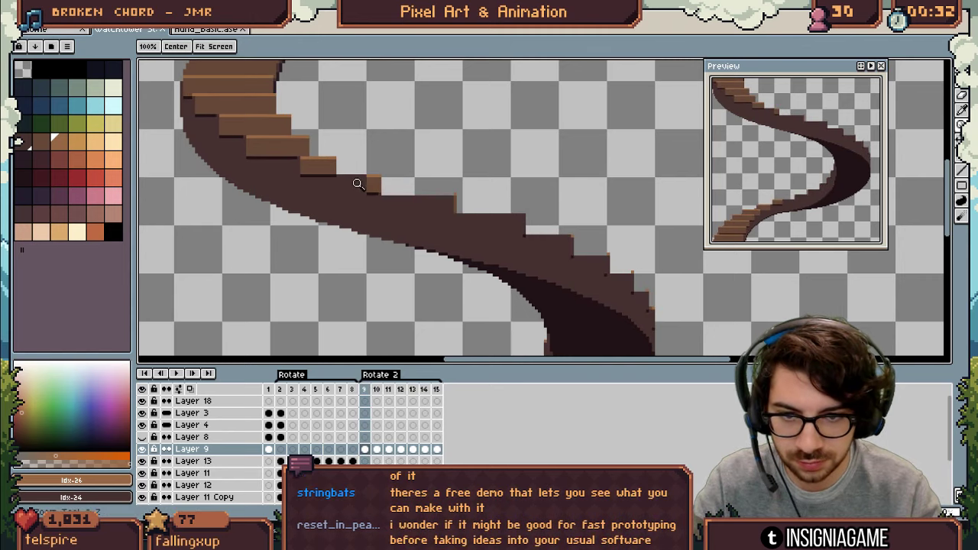
pyautogui.scroll(2, 369, 182)
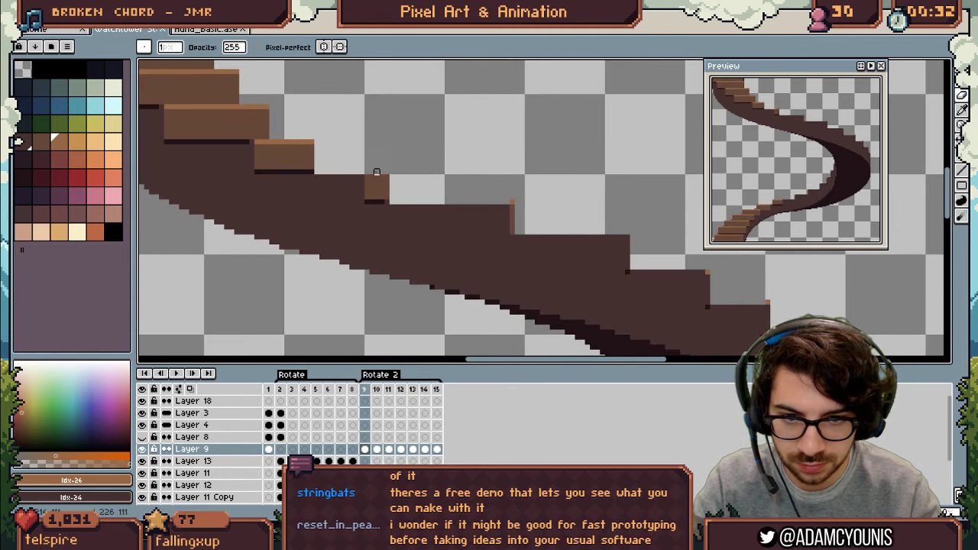
pyautogui.press('i')
pyautogui.click(306, 139)
pyautogui.press('b')
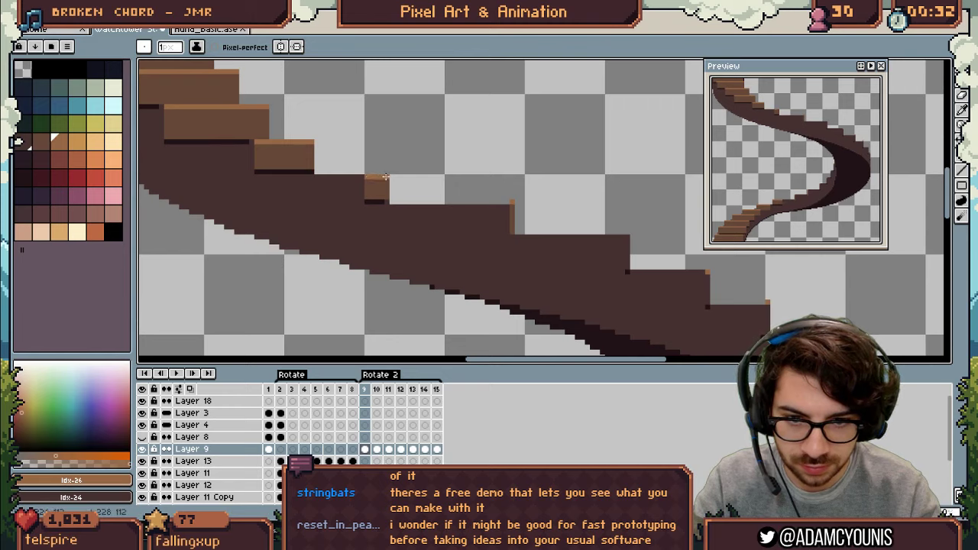
# - On frame 10, erase the raised pixel row along the tread behind the narrow stair front and pick the front's brown
pyautogui.press('.')
pyautogui.press('e')
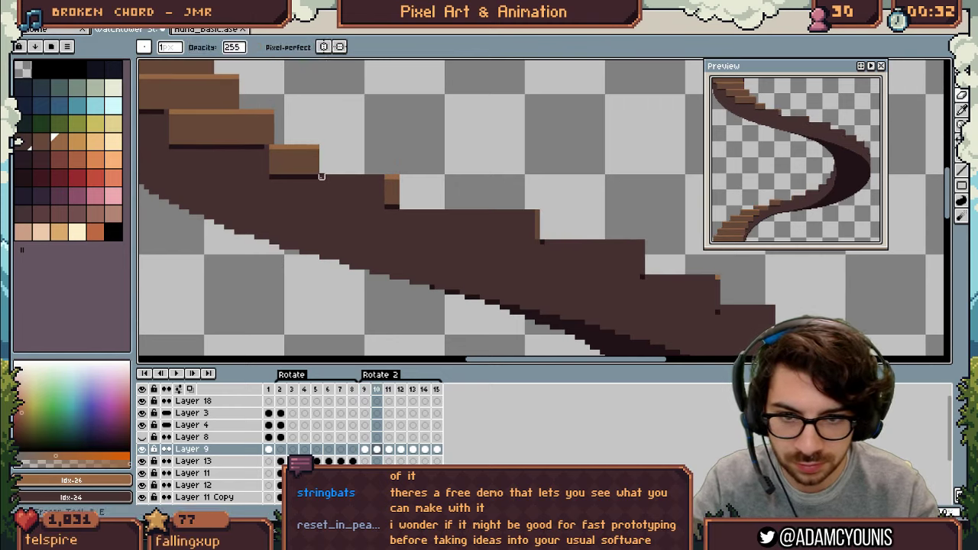
pyautogui.press('b')
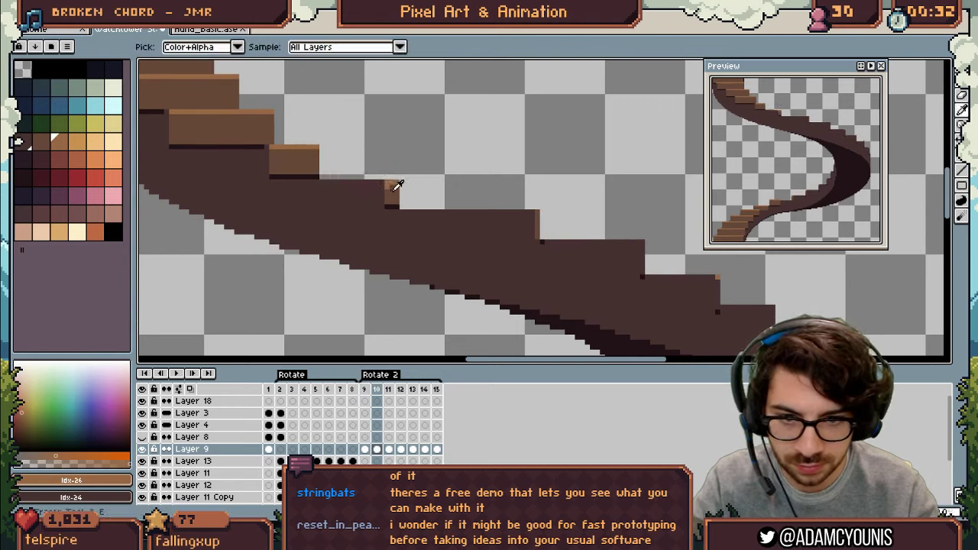
pyautogui.keyDown('alt'); pyautogui.click(389, 191); pyautogui.keyUp('alt')
# - On frame 11, trim the top of the narrow stair front and redraw its highlight in the light brown of the neighbouring stair
pyautogui.press('.')
pyautogui.press('e')
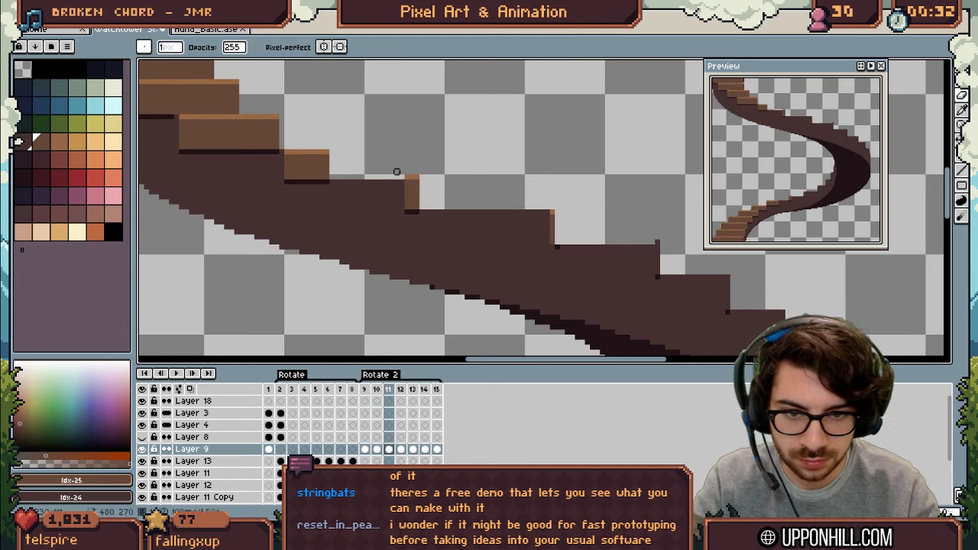
pyautogui.press('b')
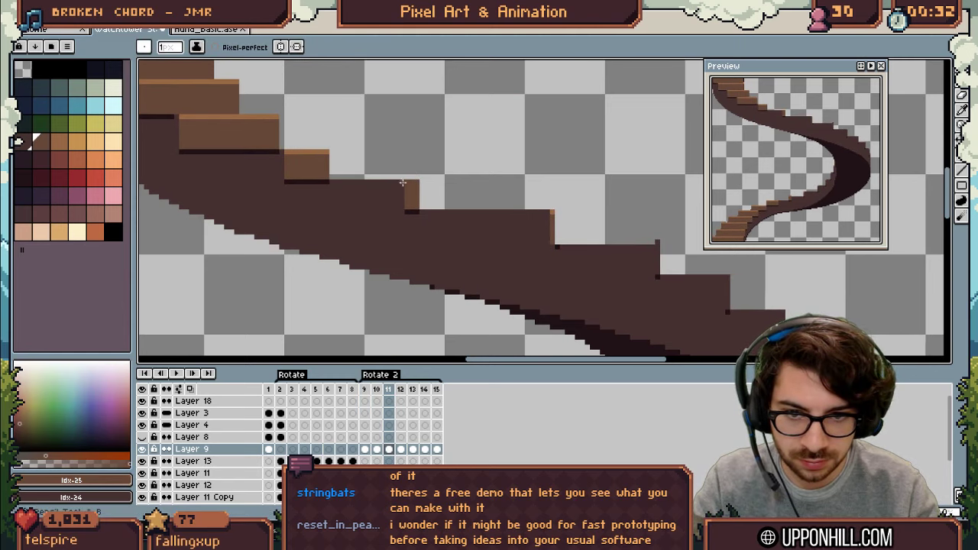
pyautogui.keyDown('alt'); pyautogui.click(322, 151); pyautogui.keyUp('alt')
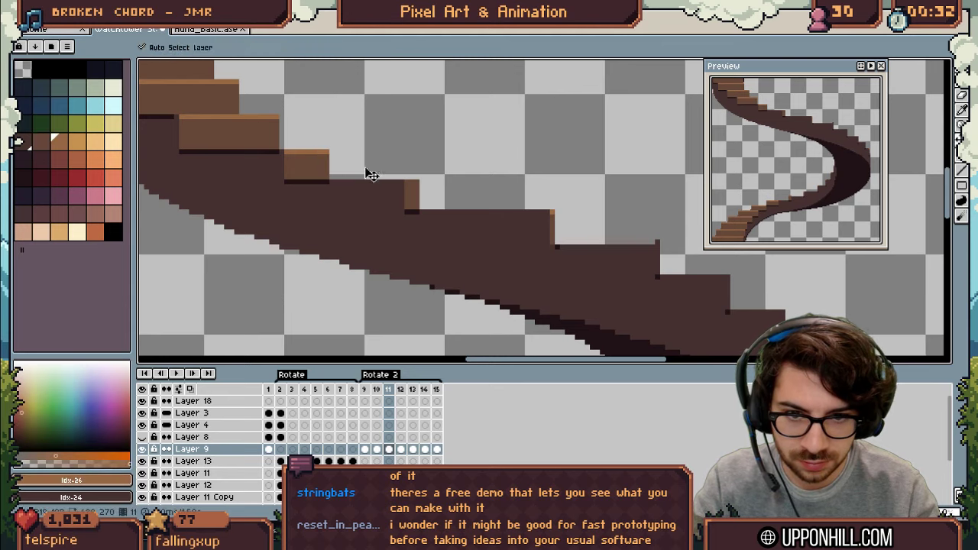
pyautogui.moveTo(406, 182); pyautogui.dragTo(422, 182)
pyautogui.press('z')
pyautogui.moveTo(473, 138); pyautogui.dragTo(423, 115)
pyautogui.press('m')
pyautogui.press('Left')
pyautogui.press('Left')
pyautogui.press('Left')
pyautogui.press('Left')
pyautogui.press('Left')
pyautogui.press('Left')
pyautogui.press('Left')
pyautogui.press('Left')
pyautogui.press('Left')
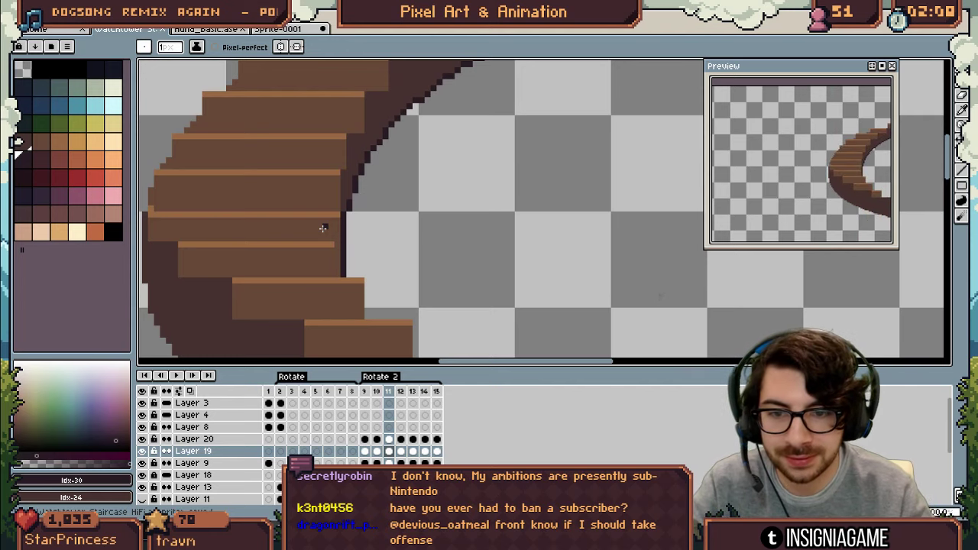
# - On frame 11, pick the narrow stair highlight's light brown and select the layer at the stair's inner end for erasing
pyautogui.keyDown('ctrl'); pyautogui.click(332, 254); pyautogui.keyUp('ctrl')
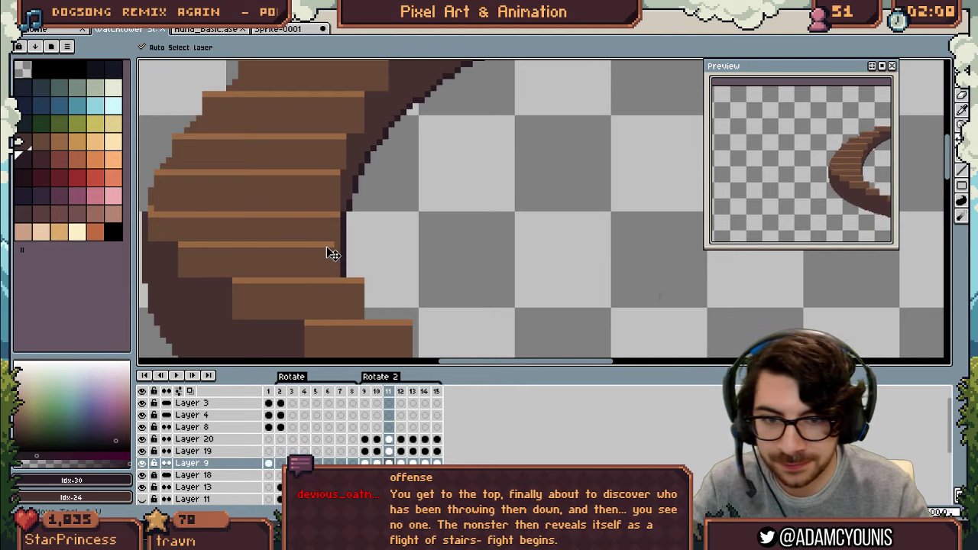
pyautogui.keyDown('ctrl'); pyautogui.click(340, 234); pyautogui.keyUp('ctrl')
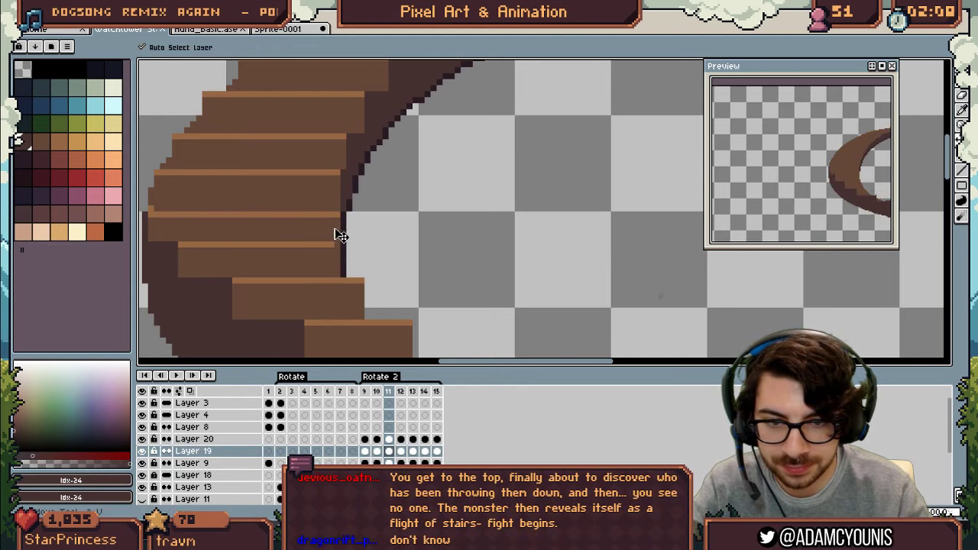
pyautogui.scroll(-2, 341, 227)
pyautogui.keyDown('alt'); pyautogui.click(340, 233); pyautogui.keyUp('alt')
pyautogui.scroll(2, 333, 236)
pyautogui.keyDown('alt'); pyautogui.click(341, 234); pyautogui.keyUp('alt')
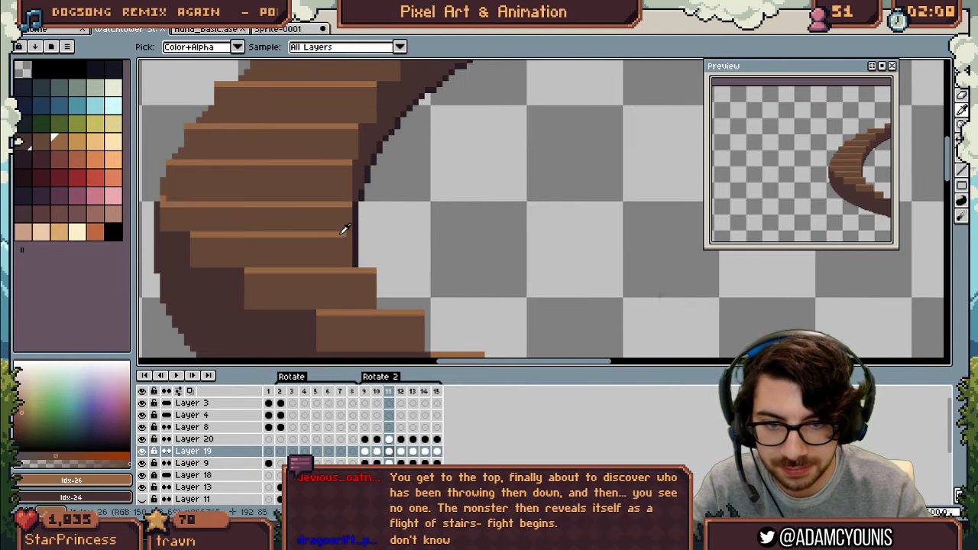
pyautogui.keyDown('ctrl'); pyautogui.click(345, 230); pyautogui.keyUp('ctrl')
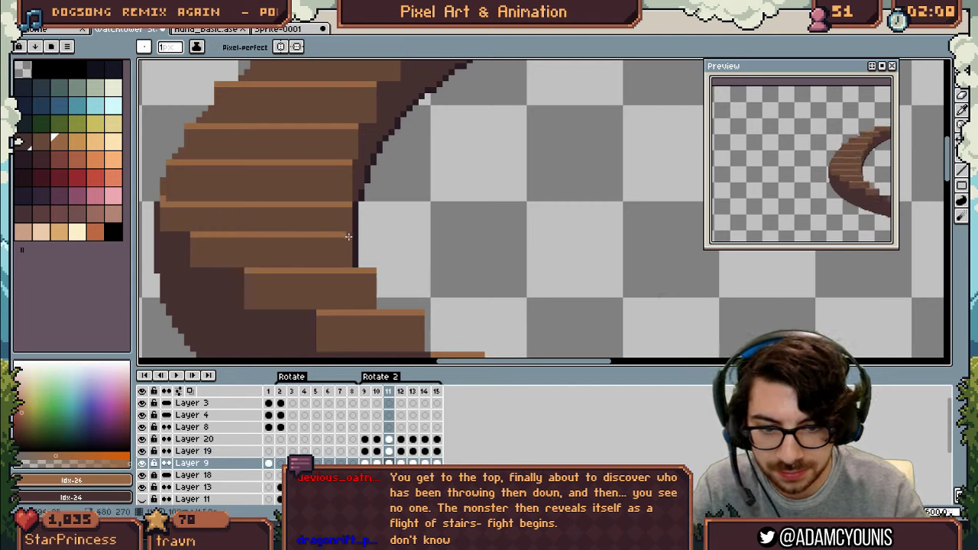
pyautogui.keyDown('ctrl'); pyautogui.click(347, 237); pyautogui.keyUp('ctrl')
pyautogui.press('e')
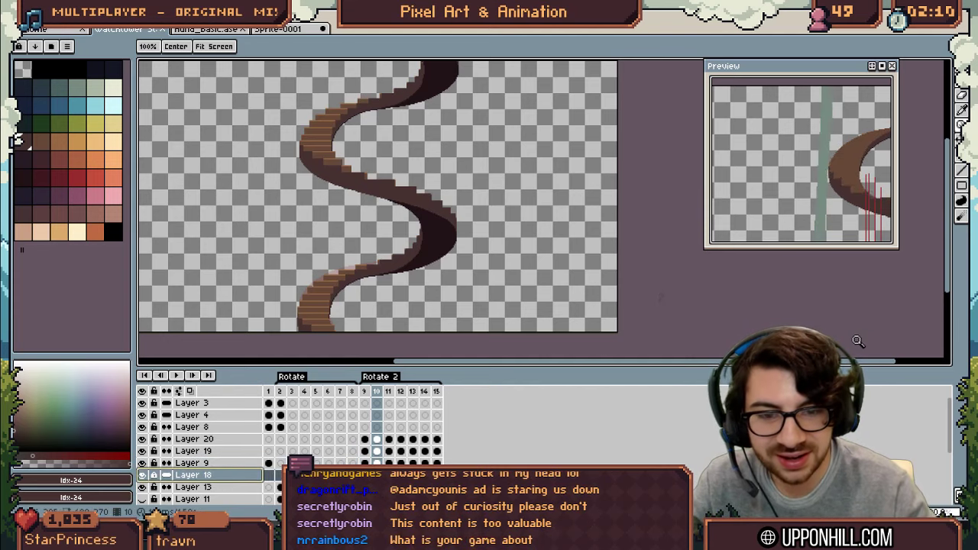
# - Step through the Rotate 2 frames from frame 10 to frame 15 and save the sprite
pyautogui.press('Right')
pyautogui.press('Right')
pyautogui.press('Right')
pyautogui.press('Right')
pyautogui.press('Right')
pyautogui.hotkey('ctrl', 's')
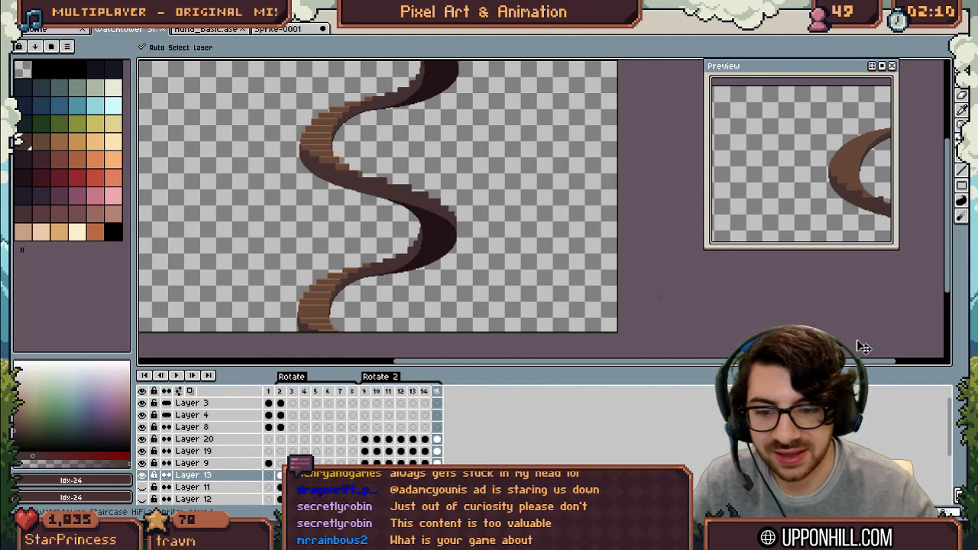
# - Export frames 9 to 15 with visible layers as a horizontal strip sprite sheet to Watchtower Staircase HiFi.png
pyautogui.moveTo(364, 390); pyautogui.dragTo(447, 393)
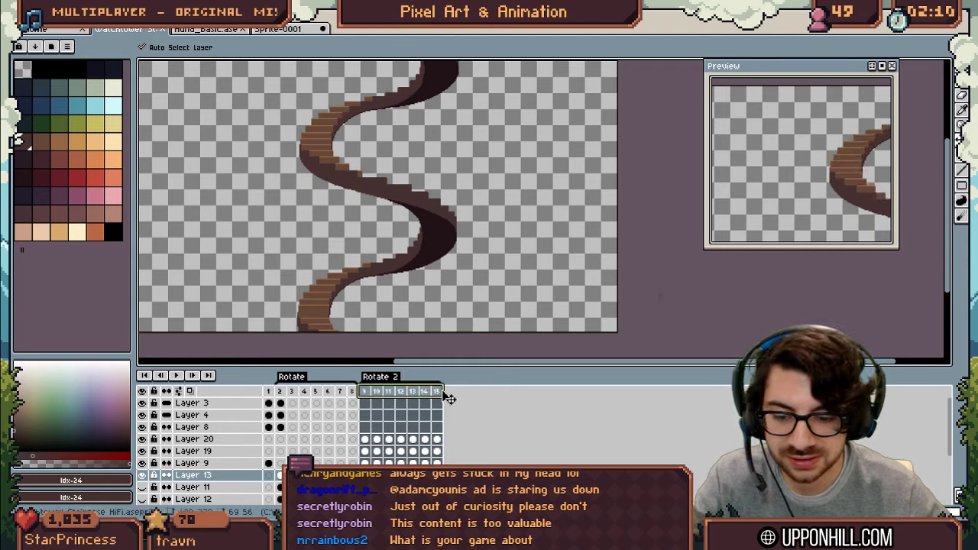
pyautogui.hotkey('ctrl', 'alt', 'shift', 's')
pyautogui.click(476, 338)
pyautogui.hotkey('ctrl', 'e')
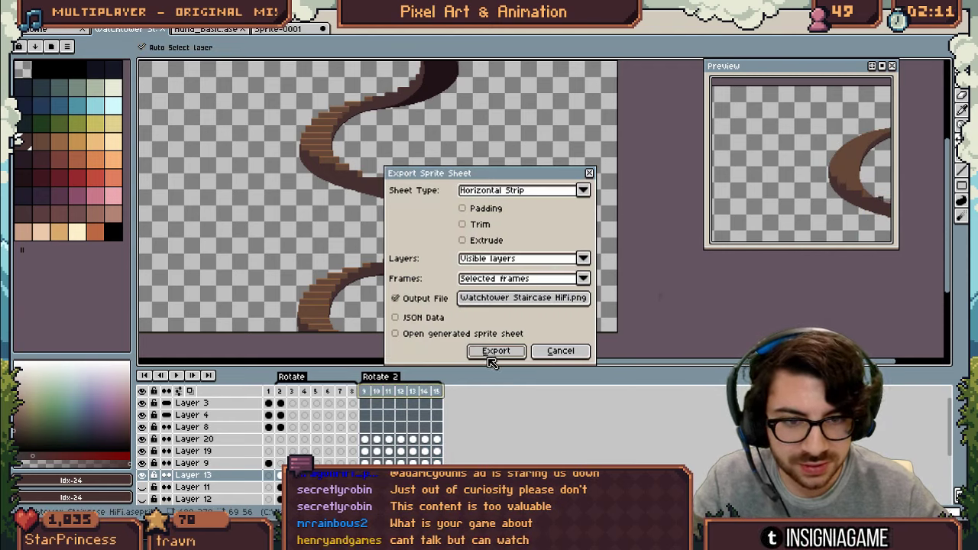
pyautogui.click(492, 355)
# - Switch to Unity and set the sorting layer of the staircase GameObject to Foreground1
pyautogui.hotkey('alt', 'Tab')
pyautogui.hotkey('alt', 'Tab')
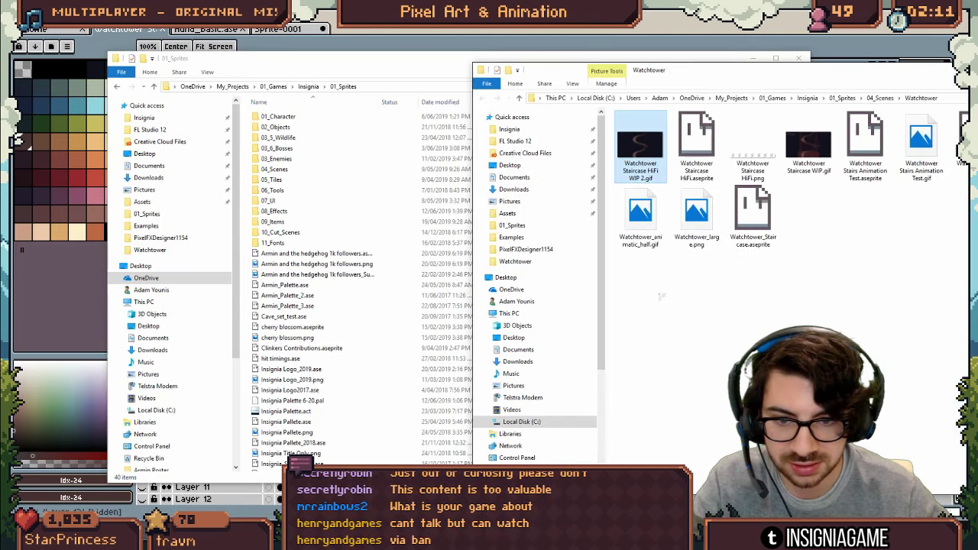
pyautogui.hotkey('alt', 'Tab')
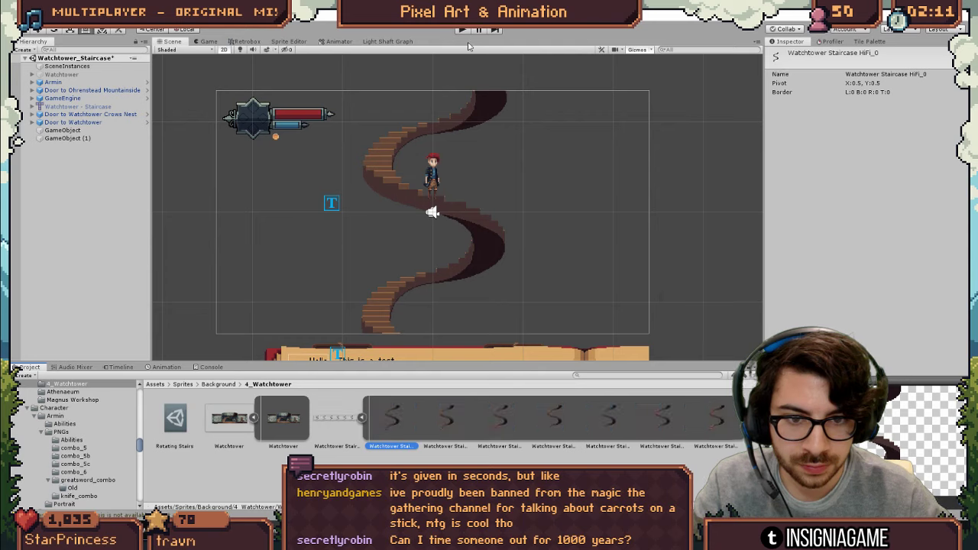
pyautogui.click(247, 165)
pyautogui.click(859, 170)
pyautogui.click(870, 269)
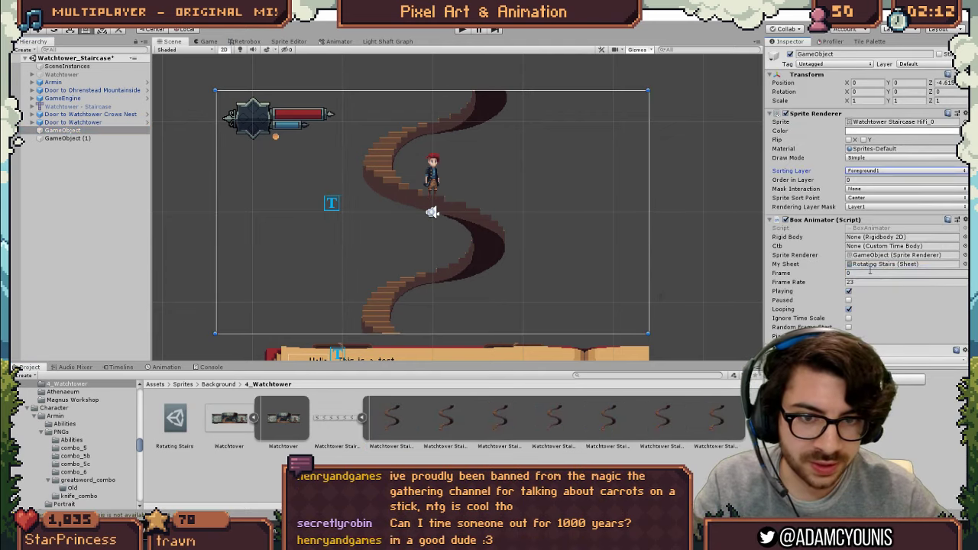
# - Play-test the rotating staircase scene twice, stop it each time, and select the staircase GameObject
pyautogui.hotkey('ctrl', 'p')
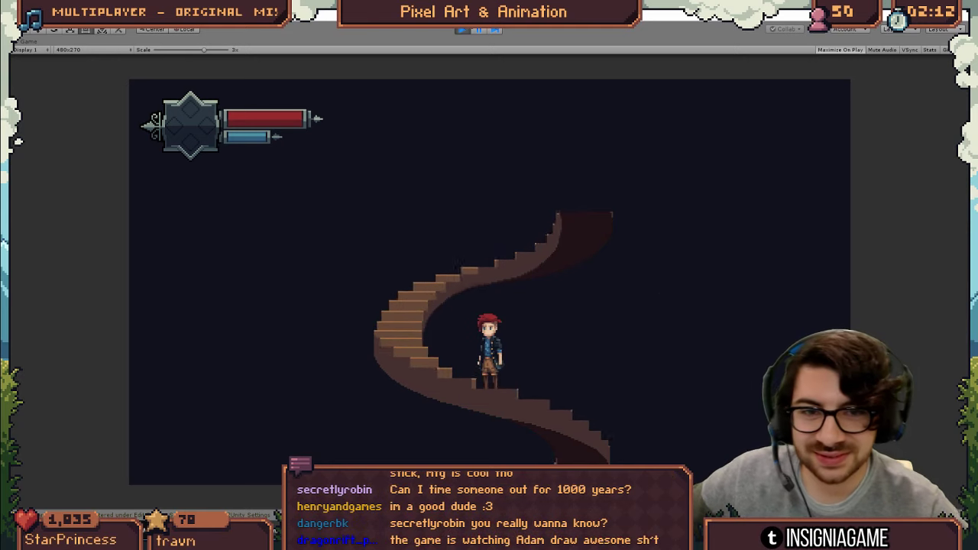
pyautogui.click(461, 30)
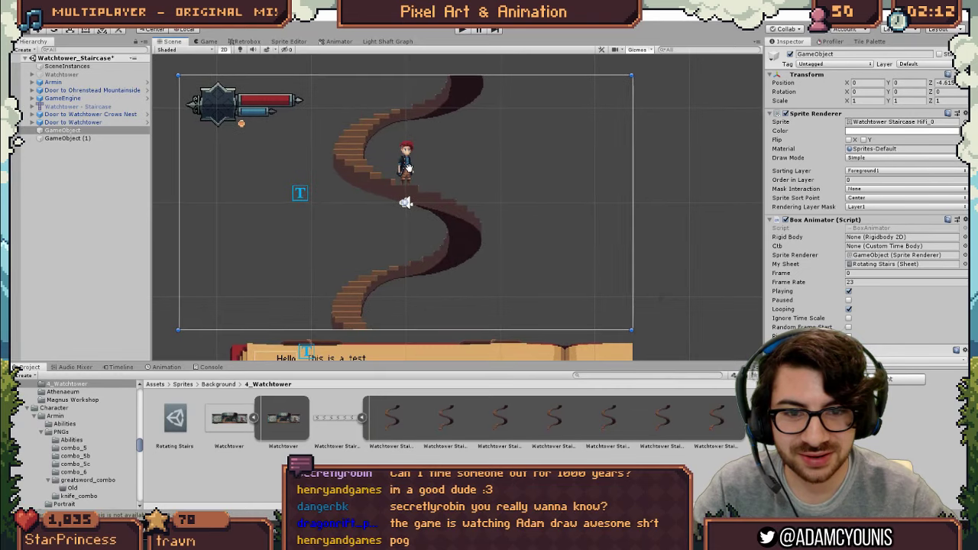
pyautogui.click(461, 29)
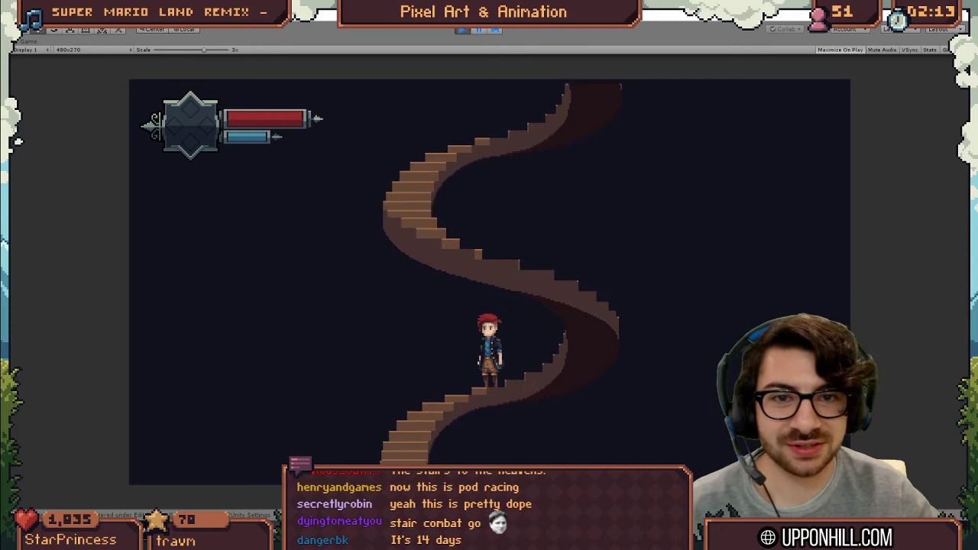
pyautogui.click(461, 30)
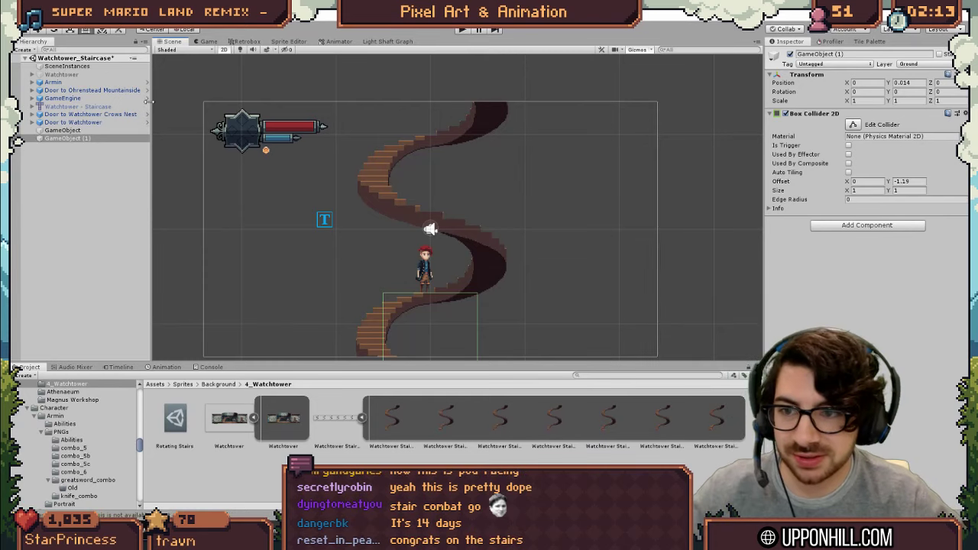
pyautogui.click(81, 132)
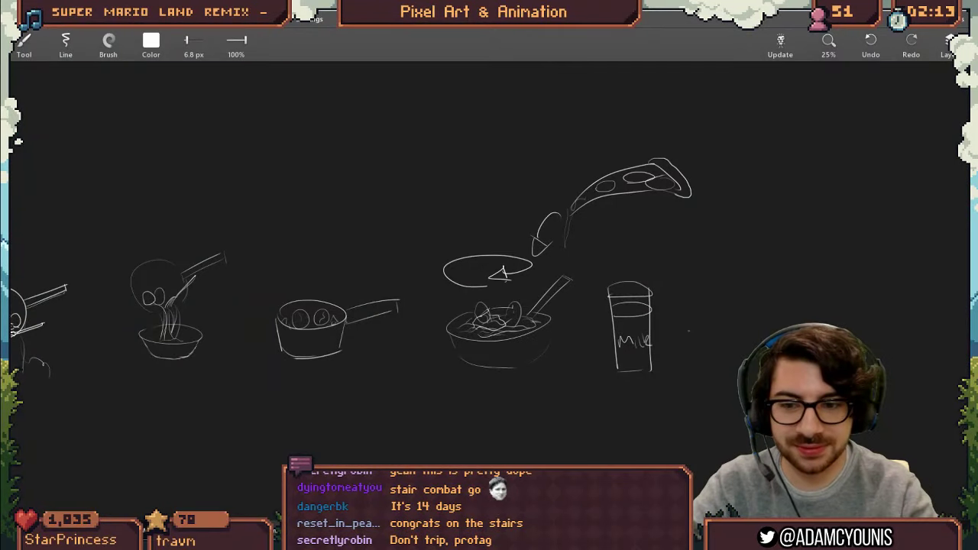
# - On an empty area of the sketching app's canvas, draw a looping spiral with an outward-pointing arrowhead beside its upper end
pyautogui.moveTo(323, 260); pyautogui.dragTo(581, 120)
pyautogui.moveTo(469, 232); pyautogui.dragTo(547, 102)
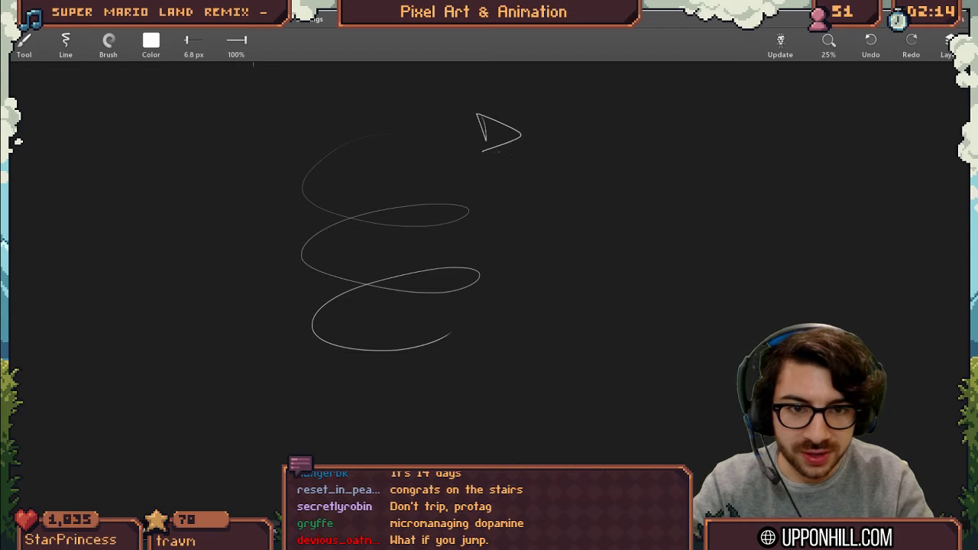
pyautogui.moveTo(500, 184)
pyautogui.mouseDown()
pyautogui.moveTo(467, 192)
pyautogui.moveTo(464, 173)
pyautogui.mouseUp()
# - Try erasing the lower end of the sketched spiral, and undo that along with the arrowhead strokes
pyautogui.press('e')
pyautogui.moveTo(414, 324); pyautogui.dragTo(390, 331)
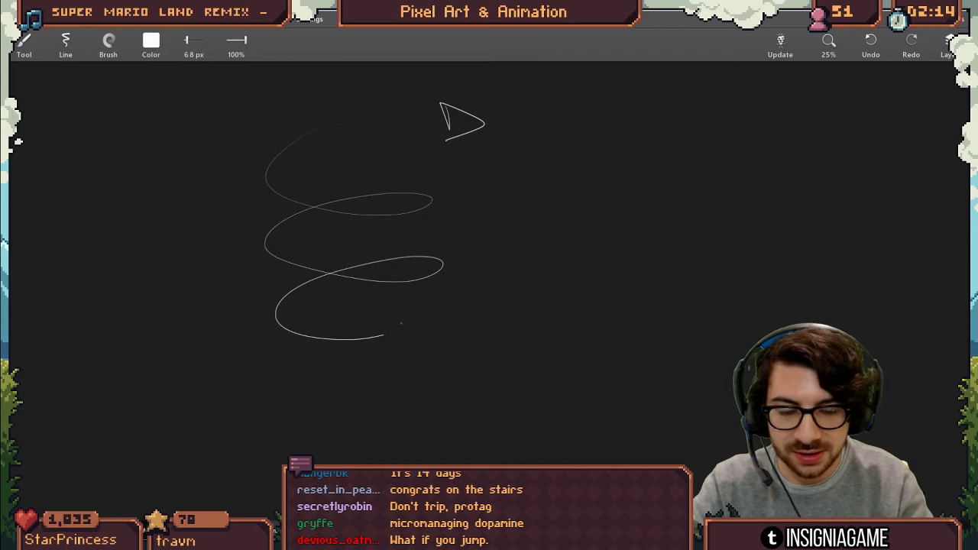
pyautogui.hotkey('ctrl', 'z')
pyautogui.hotkey('ctrl', 'z')
pyautogui.hotkey('ctrl', 'z')
pyautogui.hotkey('ctrl', 'y')
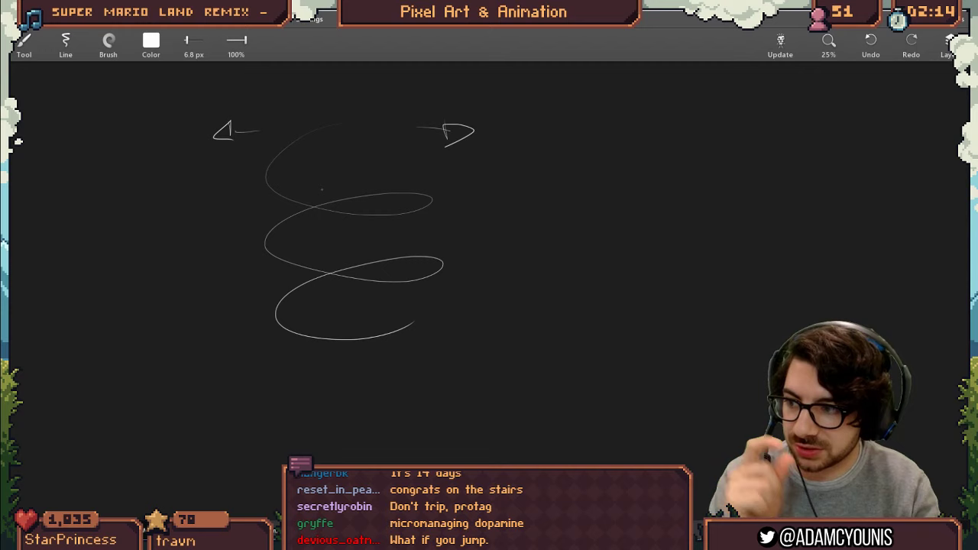
# - Switch to Visual Studio and move the Update method's opening brace onto its declaration line in RotatingStairController.cs
pyautogui.hotkey('alt', 'Tab')
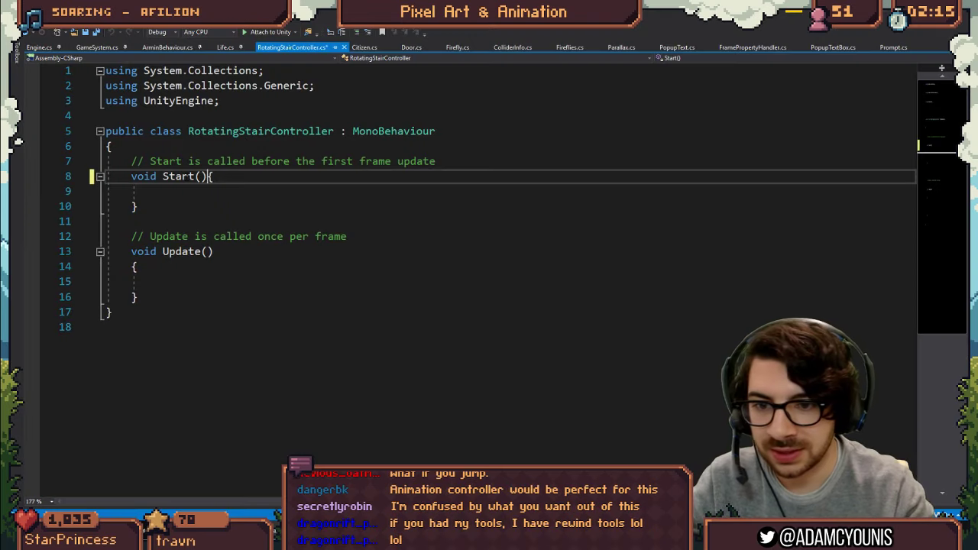
pyautogui.press('Down')
pyautogui.press('Down')
pyautogui.press('Down')
pyautogui.press('Down')
pyautogui.press('Down')
pyautogui.press('Down')
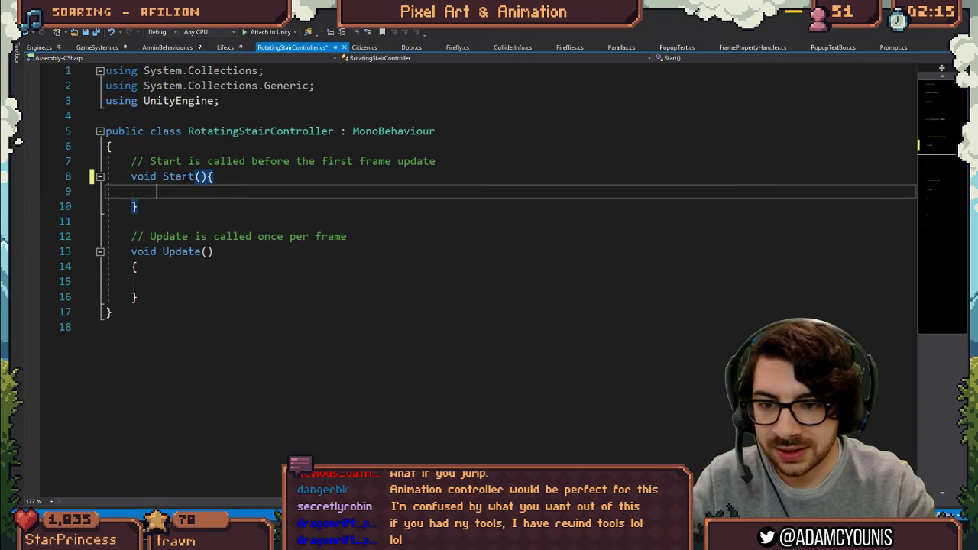
pyautogui.press('BackSpace')
pyautogui.press('BackSpace')
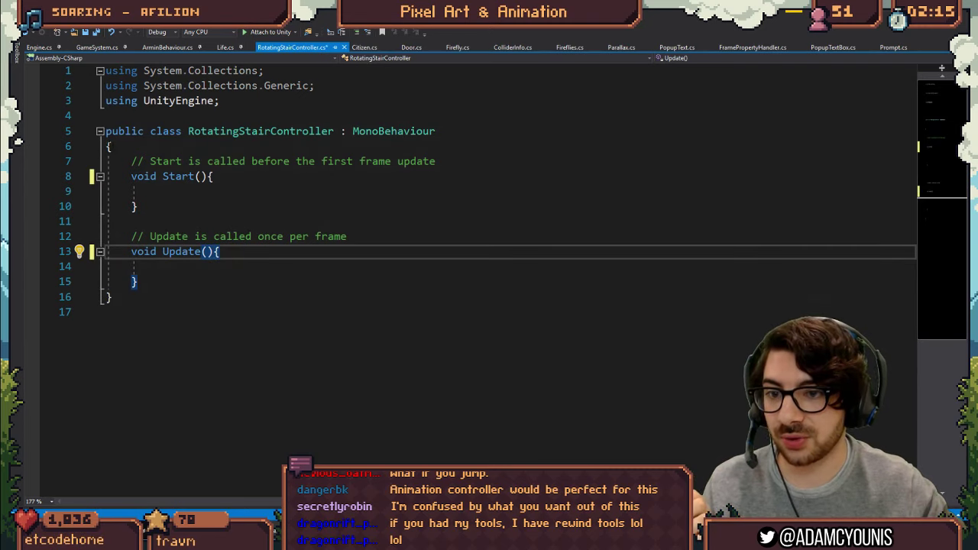
# - Move the class's opening brace onto its declaration line and add the field "public Retro.BoxAnimator animator;" at the start of the class
pyautogui.click(125, 145)
pyautogui.press('Left')
pyautogui.press('BackSpace')
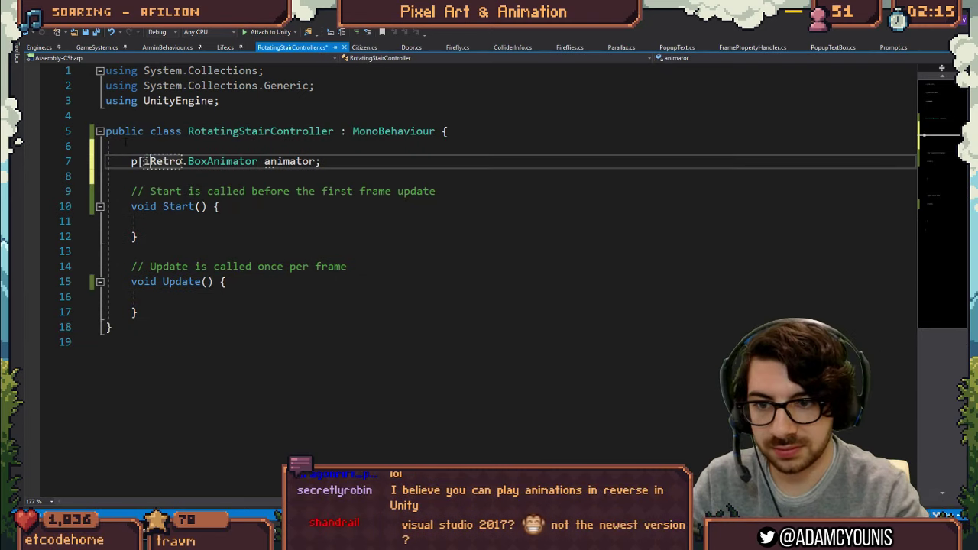
pyautogui.press('BackSpace')
pyautogui.press('BackSpace')
pyautogui.write('ublic')
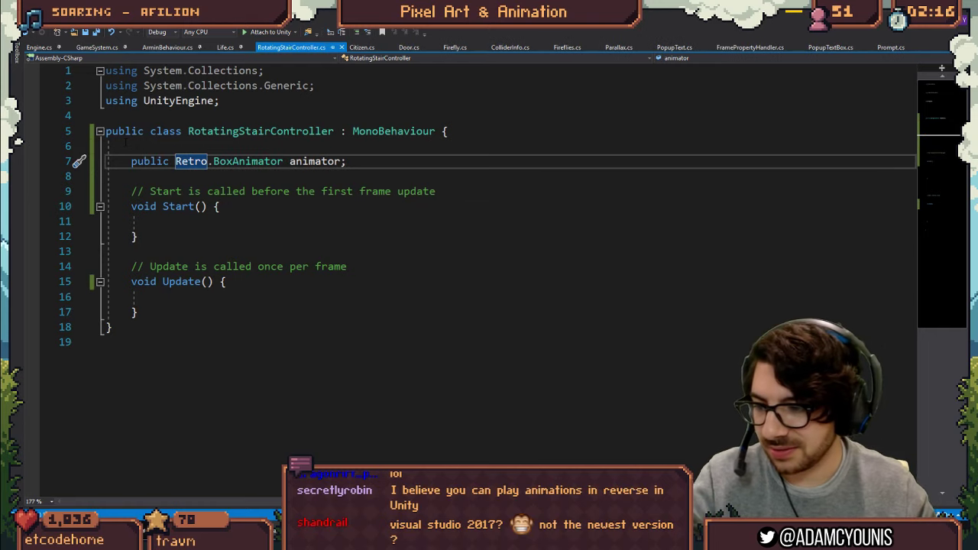
# - Add a FixedUpdate method below Update that checks Engine.armin.selfControl.HasControl() && !Engine.armin.acting, with empty right and left input branches, and switch to Unity
pyautogui.click(309, 176)
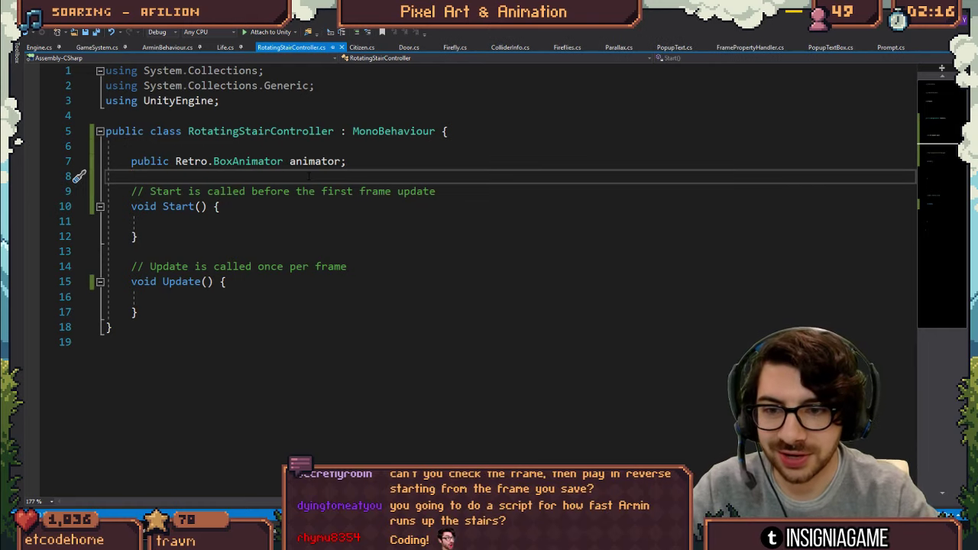
pyautogui.press('Down')
pyautogui.press('Down')
pyautogui.press('Down')
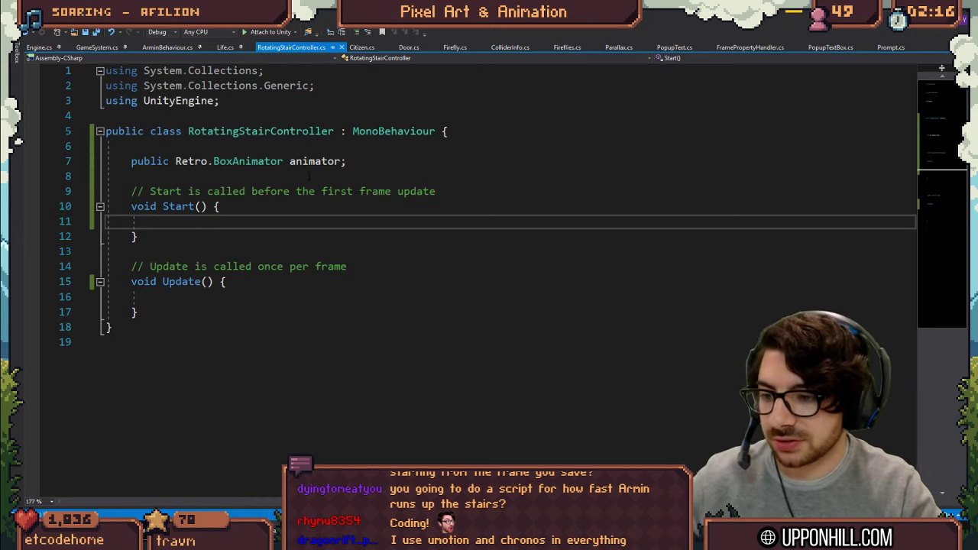
pyautogui.press('Down')
pyautogui.press('Down')
pyautogui.press('Down')
pyautogui.press('Down')
pyautogui.press('Down')
pyautogui.press('Down')
pyautogui.write('private void FixedUpdate() { if(Engine.armin.selfControl.HasControl() && !Engine.armin.acting) if (InputConfig.GetInput(InputConfig.InputButton.right)) {  }else if (InputConfig.GetInput(InputConfig.InputButton.left)) {  } }')
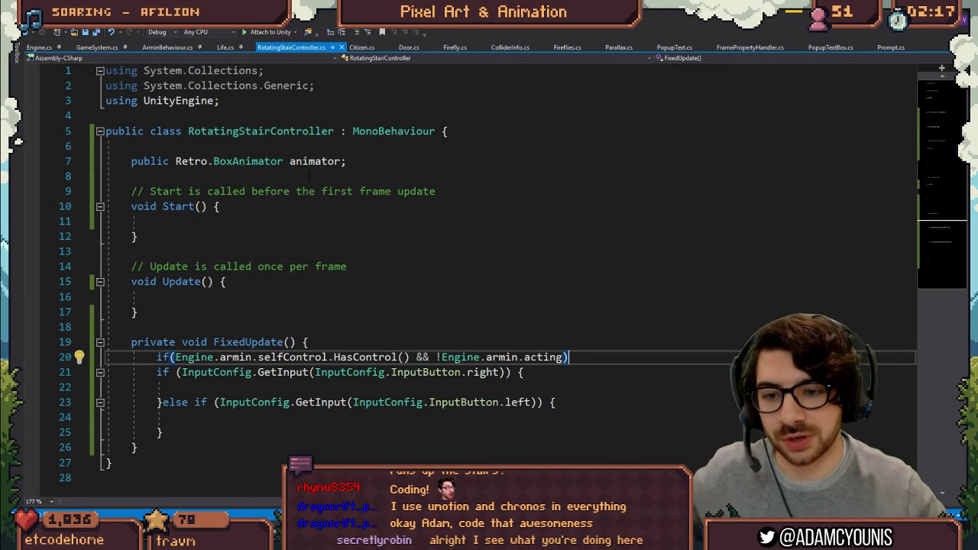
pyautogui.hotkey('alt', 'Tab')
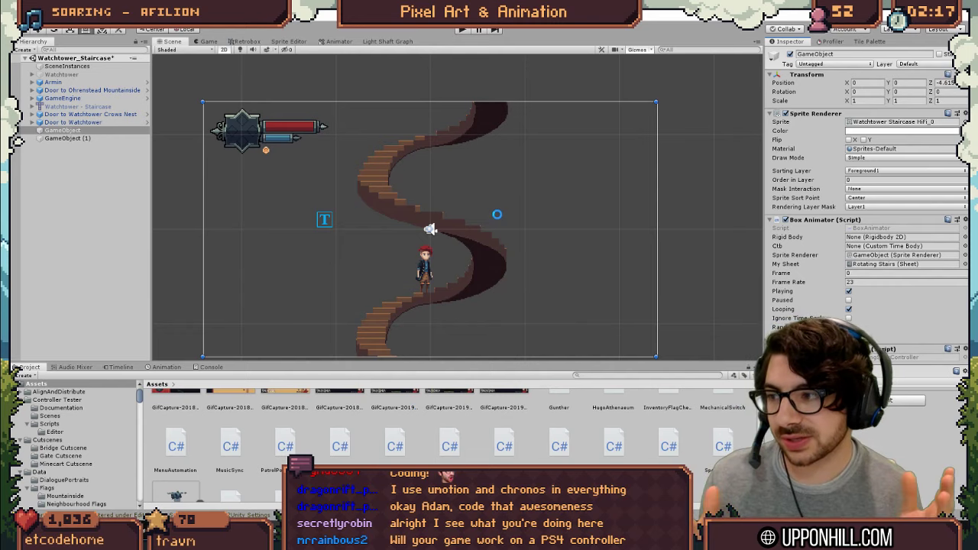
pyautogui.scroll(-3, 495, 217)
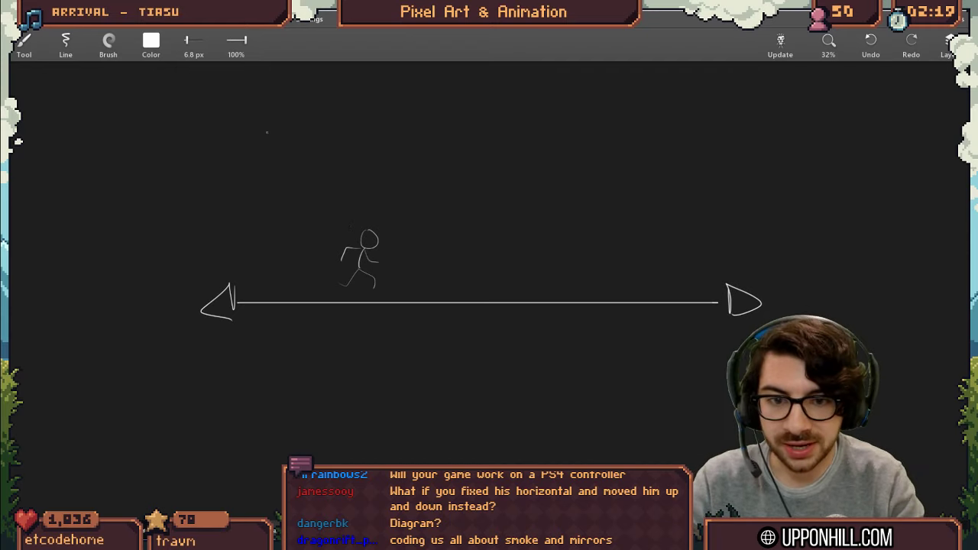
# - In the sketching app, draw a looping spiral that passes under the running stick figure and crosses the double-headed horizontal arrow
pyautogui.moveTo(379, 412)
pyautogui.mouseDown()
pyautogui.moveTo(336, 337)
pyautogui.moveTo(283, 173)
pyautogui.moveTo(294, 77)
pyautogui.mouseUp()
pyautogui.press('space')
pyautogui.moveTo(404, 210); pyautogui.dragTo(400, 240)
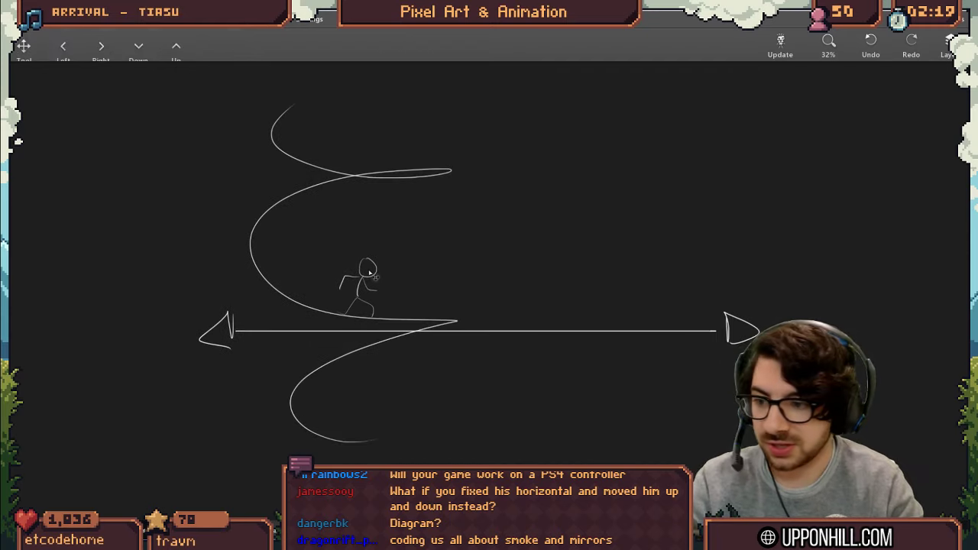
pyautogui.moveTo(387, 315)
pyautogui.mouseDown()
pyautogui.moveTo(383, 301)
pyautogui.moveTo(337, 300)
pyautogui.moveTo(367, 282)
pyautogui.mouseUp()
pyautogui.press('b')
pyautogui.hotkey('ctrl', 'z')
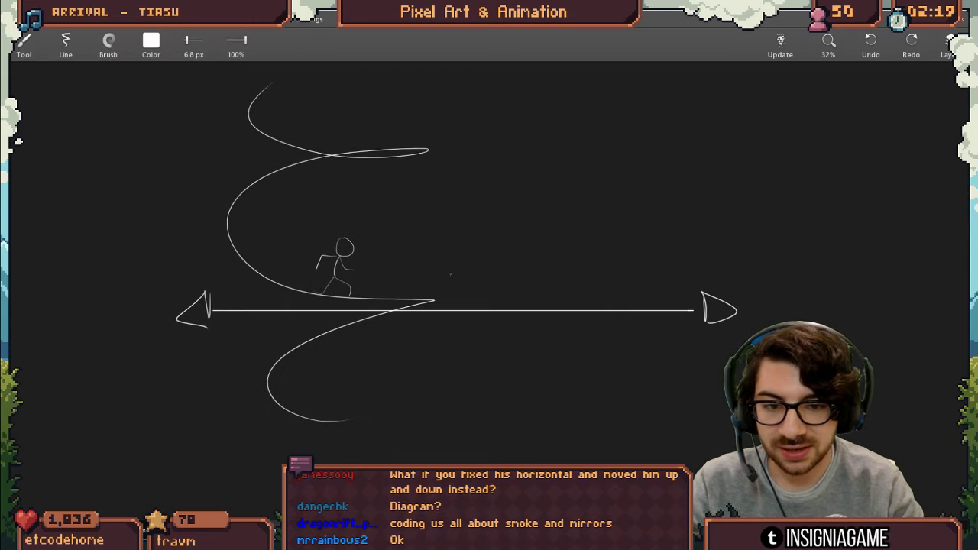
# - Draw short vertical tick marks along the whole double-headed arrow line and redraw the third tick more boldly
pyautogui.moveTo(244, 325); pyautogui.dragTo(242, 309)
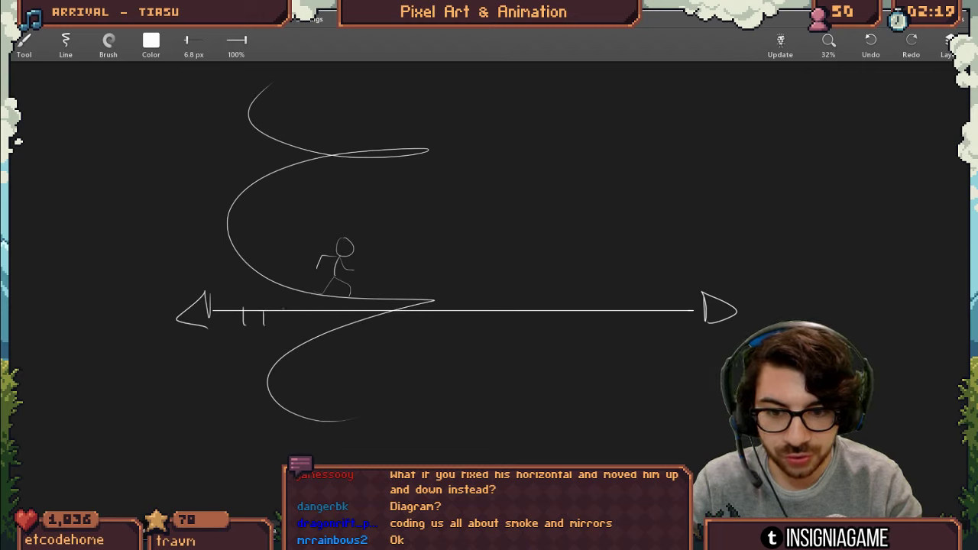
pyautogui.moveTo(358, 319)
pyautogui.mouseDown()
pyautogui.moveTo(358, 306)
pyautogui.moveTo(406, 307)
pyautogui.mouseUp()
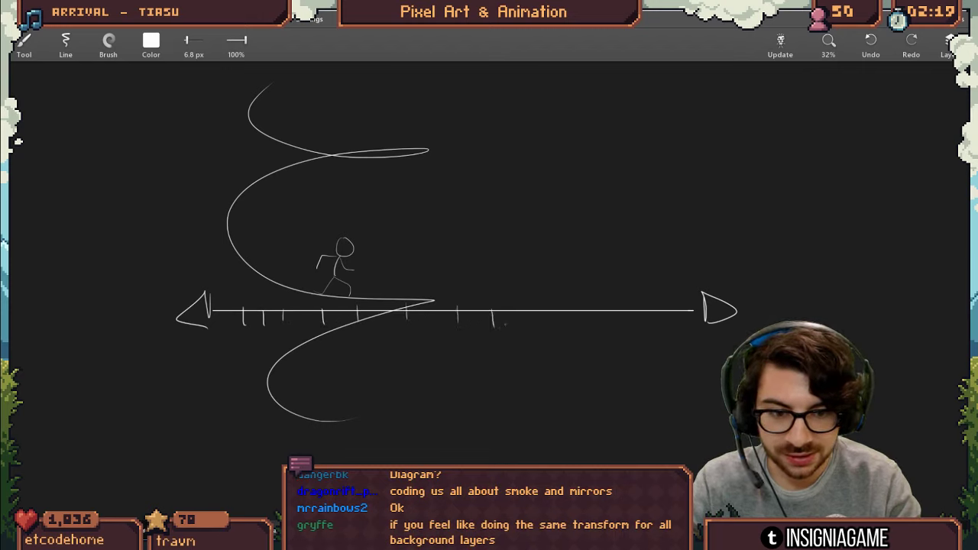
pyautogui.moveTo(584, 314); pyautogui.dragTo(585, 327)
pyautogui.moveTo(615, 313)
pyautogui.mouseDown()
pyautogui.moveTo(615, 324)
pyautogui.moveTo(657, 325)
pyautogui.mouseUp()
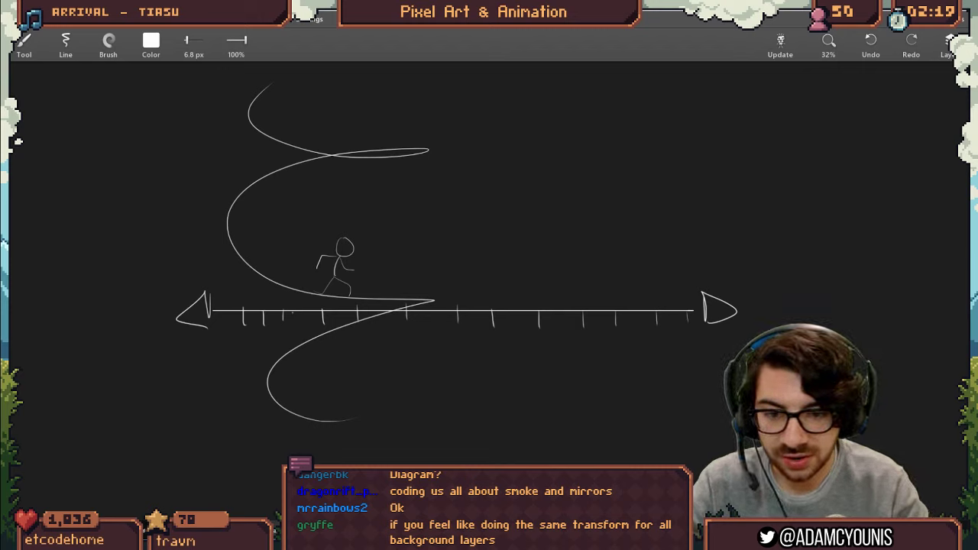
pyautogui.moveTo(293, 310)
pyautogui.mouseDown()
pyautogui.moveTo(291, 322)
pyautogui.moveTo(283, 309)
pyautogui.mouseUp()
pyautogui.press('e')
pyautogui.press('b')
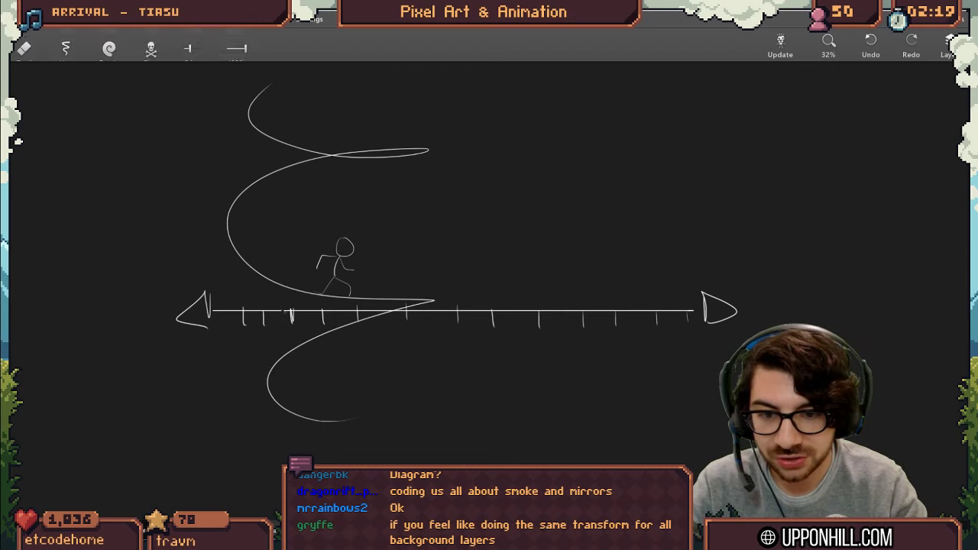
pyautogui.press('b')
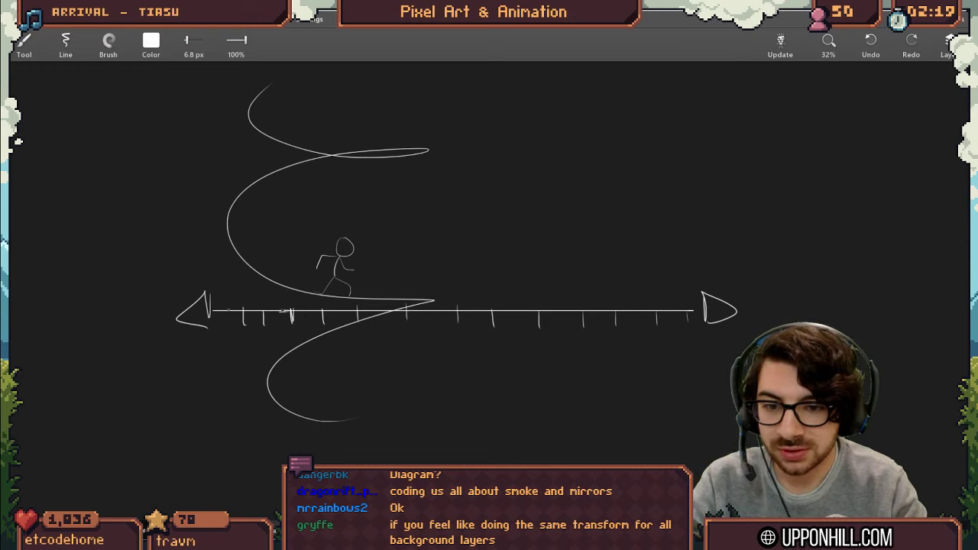
pyautogui.moveTo(330, 219); pyautogui.dragTo(314, 226)
pyautogui.hotkey('ctrl', 'z')
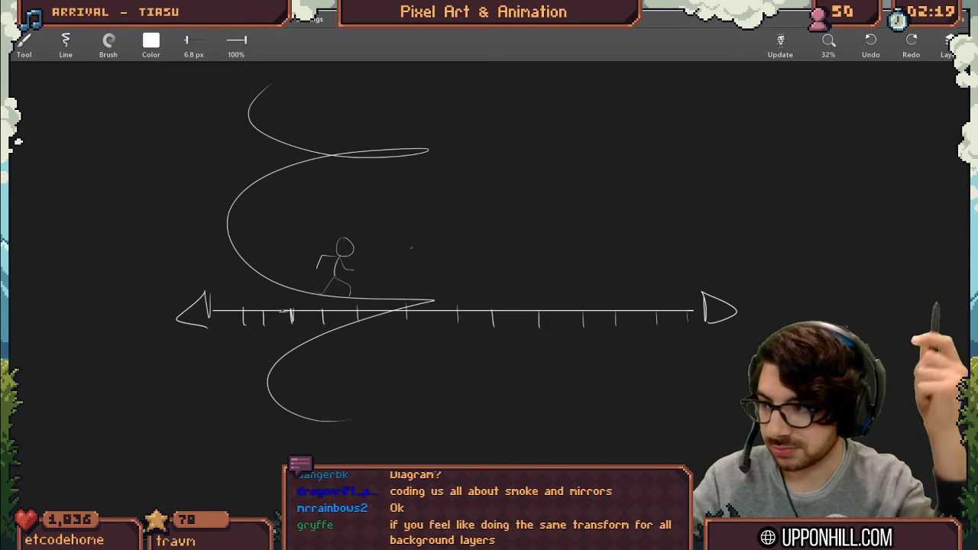
# - Try to erase the stray marks on the arrow line around the bold third tick
pyautogui.scroll(3, 411, 247)
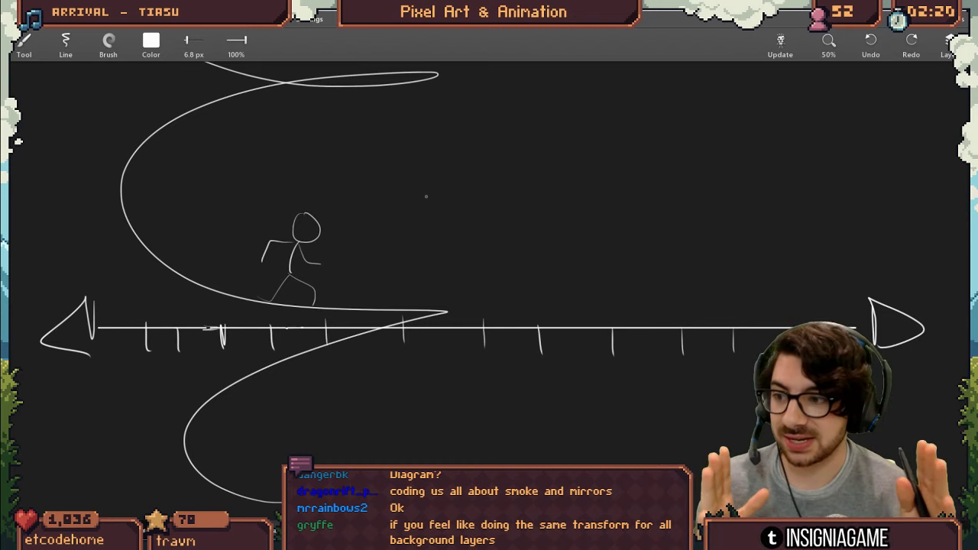
pyautogui.moveTo(351, 234); pyautogui.dragTo(351, 306)
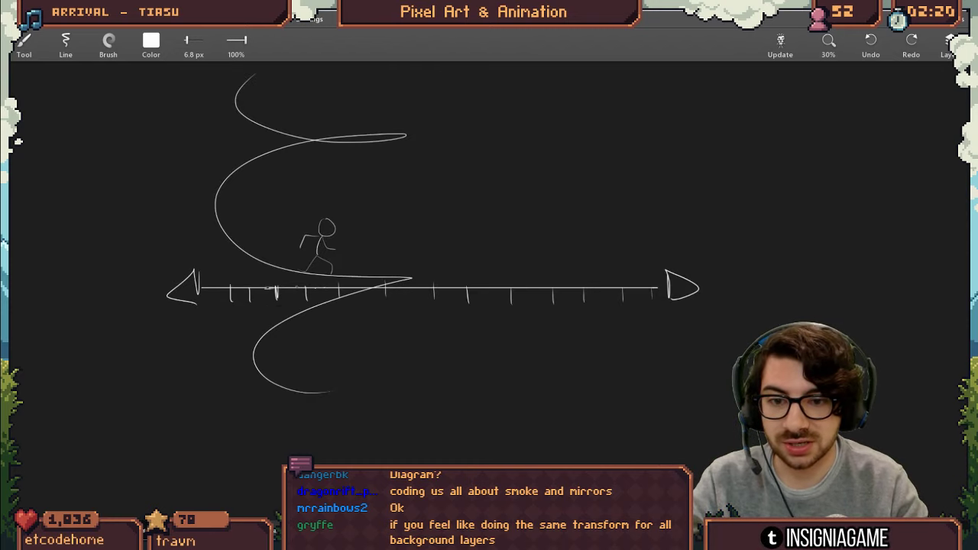
pyautogui.moveTo(260, 294); pyautogui.dragTo(306, 181)
pyautogui.press('e')
pyautogui.click(268, 289)
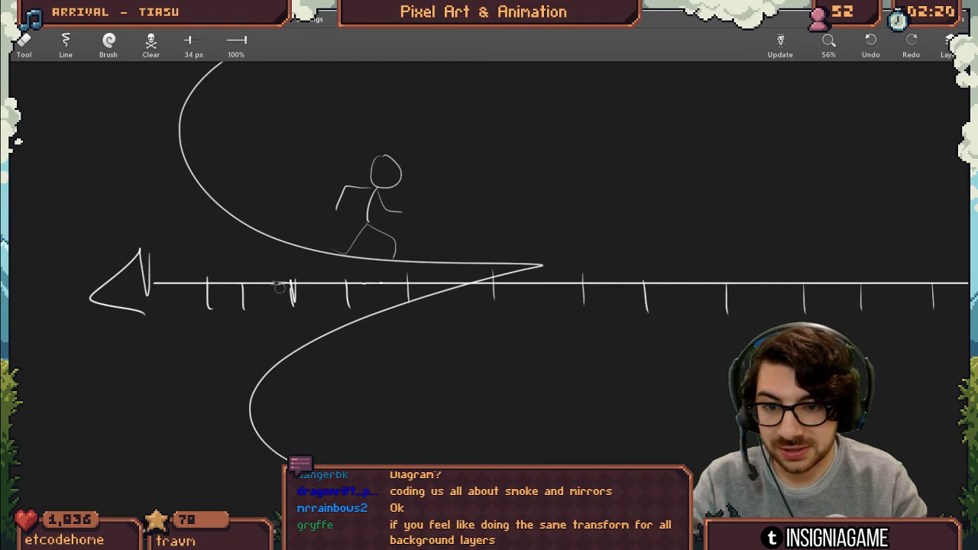
pyautogui.press('b')
pyautogui.press('e')
pyautogui.click(284, 279)
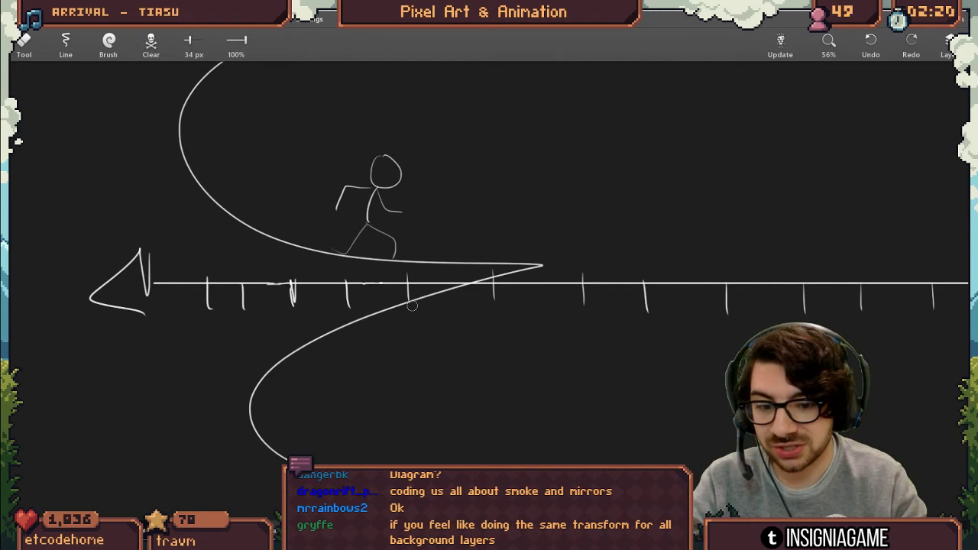
# - In the code editor, replace the FixedUpdate method with int GetFrame() returning 0 and call animator.SeekToFrame(GetFrame()); inside Update
pyautogui.hotkey('alt', 'Tab')
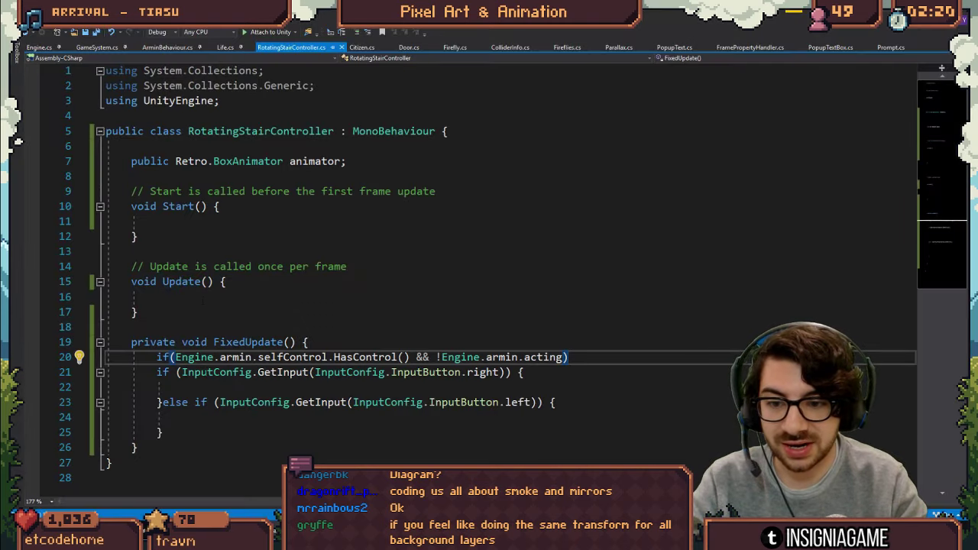
pyautogui.moveTo(157, 356); pyautogui.dragTo(260, 417)
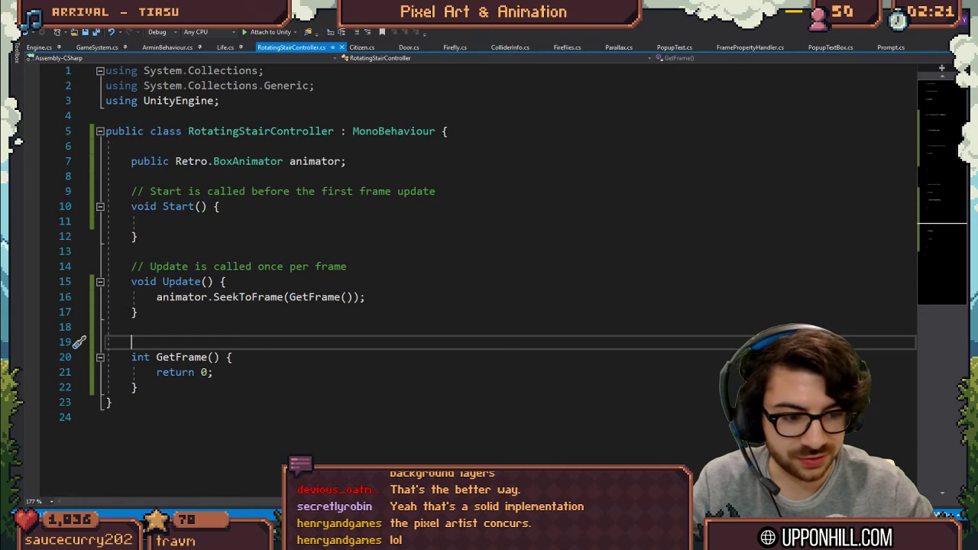
# - In Unity, widen the Box Collider 2D of GameObject (1) to an X size of 42.92
pyautogui.hotkey('alt', 'Tab')
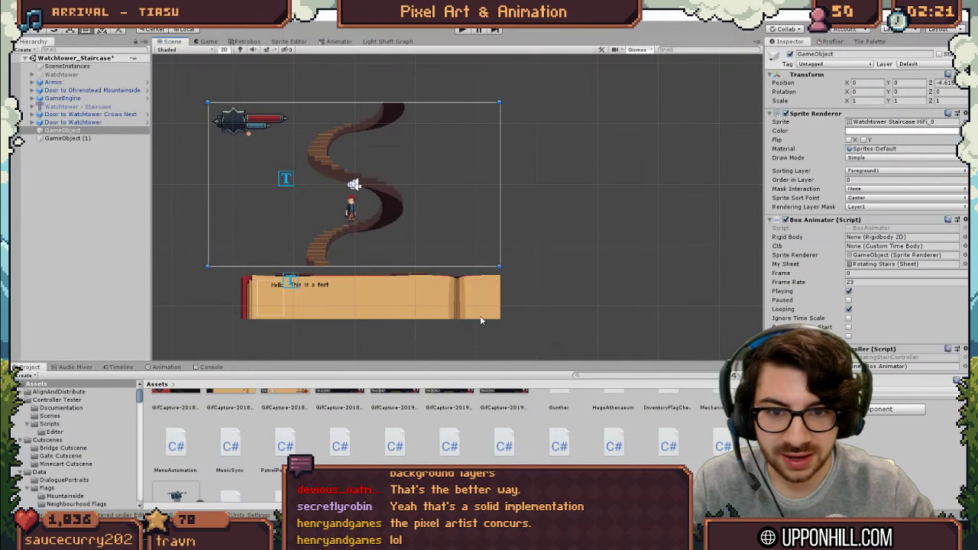
pyautogui.click(87, 140)
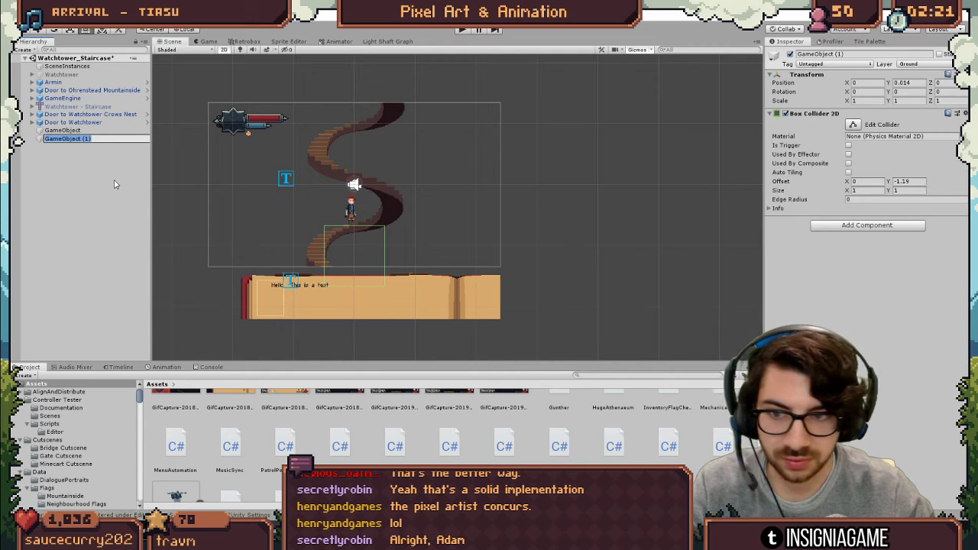
pyautogui.click(97, 146)
pyautogui.click(97, 143)
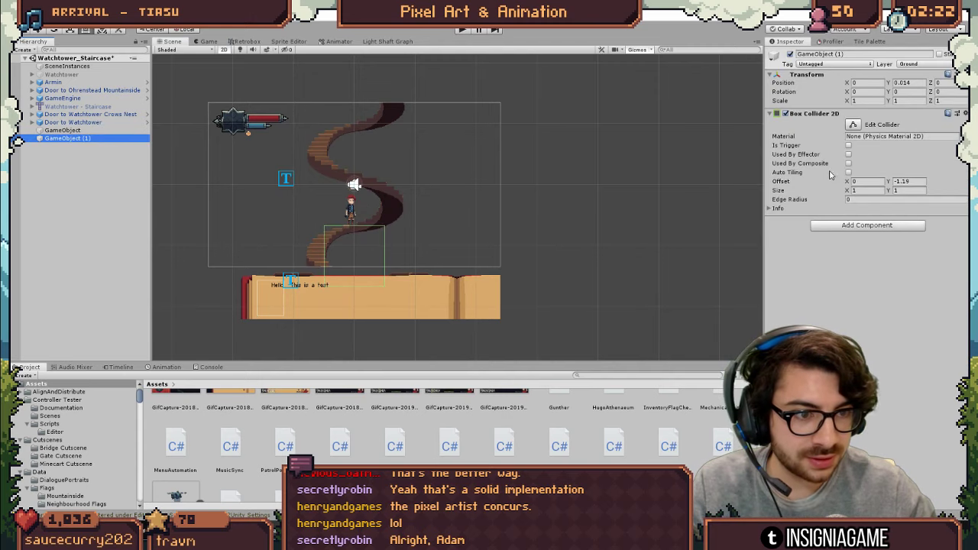
pyautogui.moveTo(845, 190); pyautogui.dragTo(160, 186)
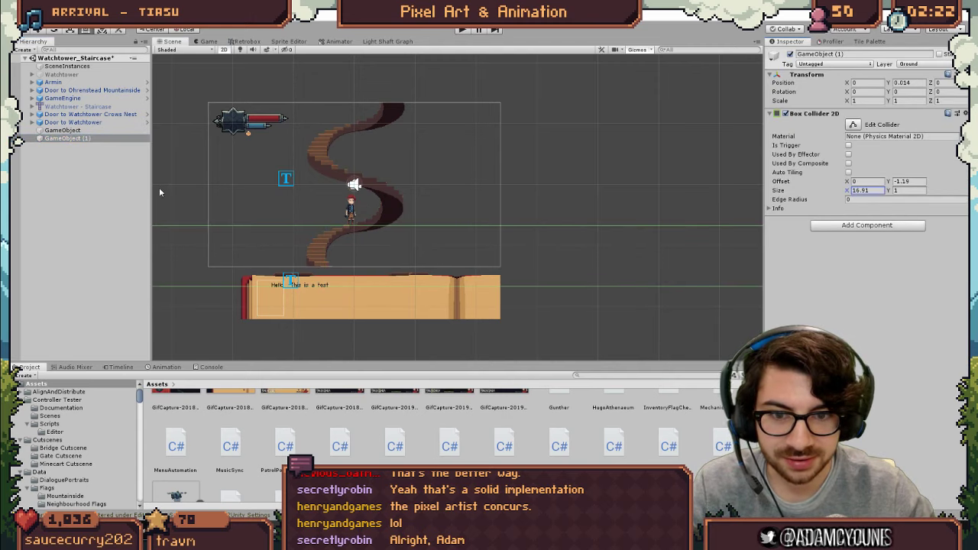
pyautogui.scroll(-6, 375, 242)
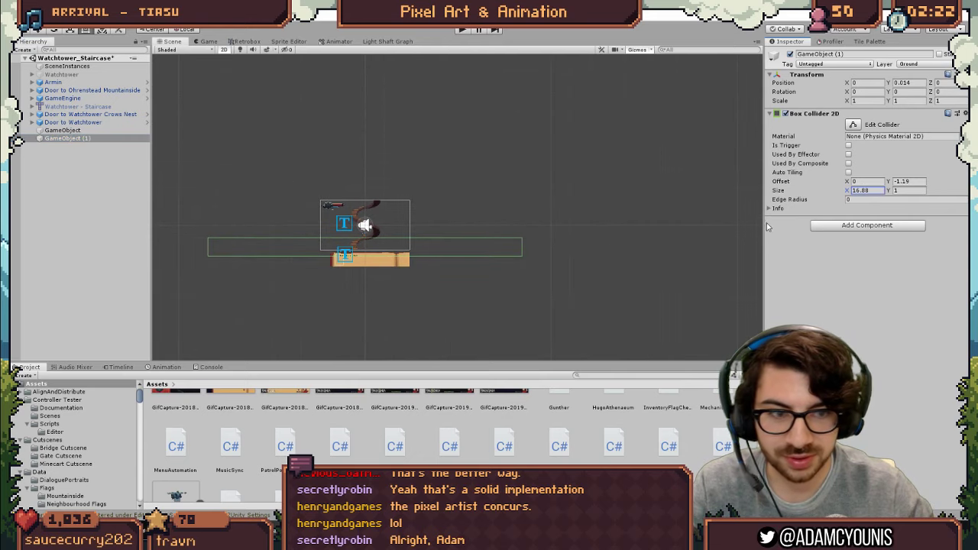
pyautogui.moveTo(845, 197); pyautogui.dragTo(332, 200)
pyautogui.scroll(5, 340, 259)
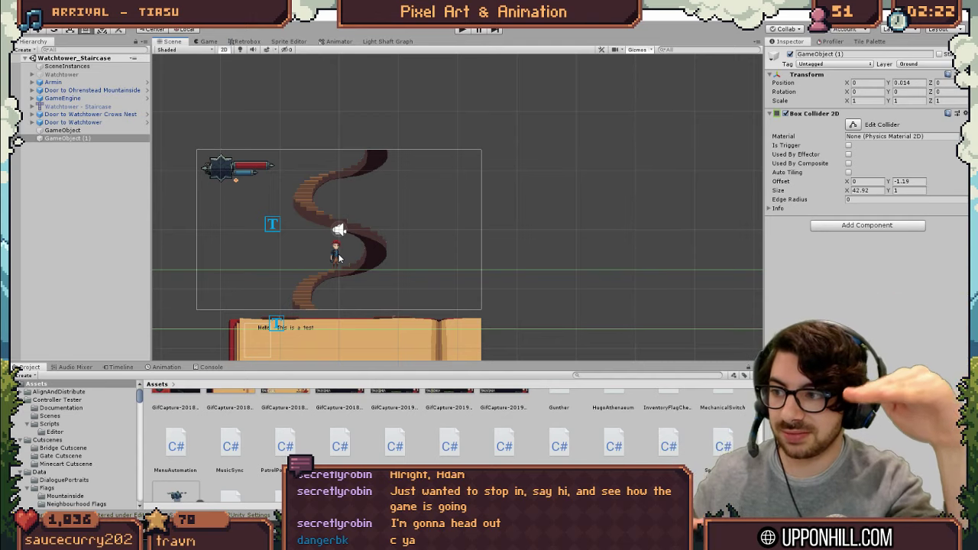
# - Rename the staircase sprite's GameObject to Staircase and examine its steps up close in the scene
pyautogui.doubleClick(126, 130)
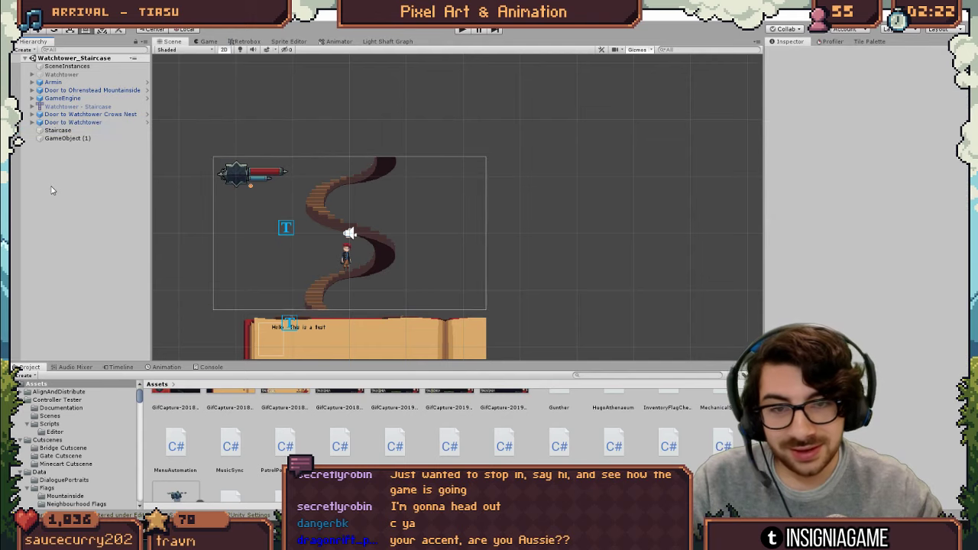
pyautogui.moveTo(764, 222); pyautogui.dragTo(789, 222)
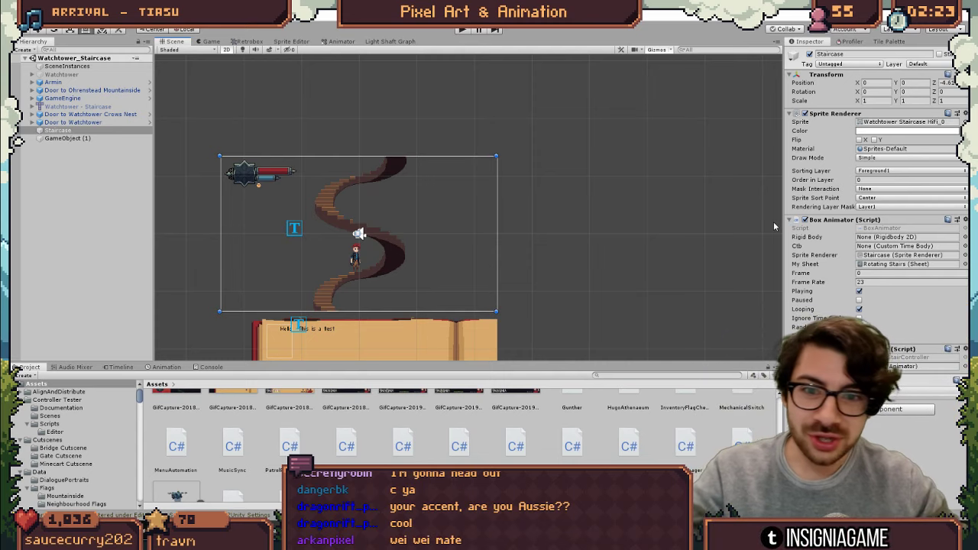
pyautogui.scroll(5, 397, 245)
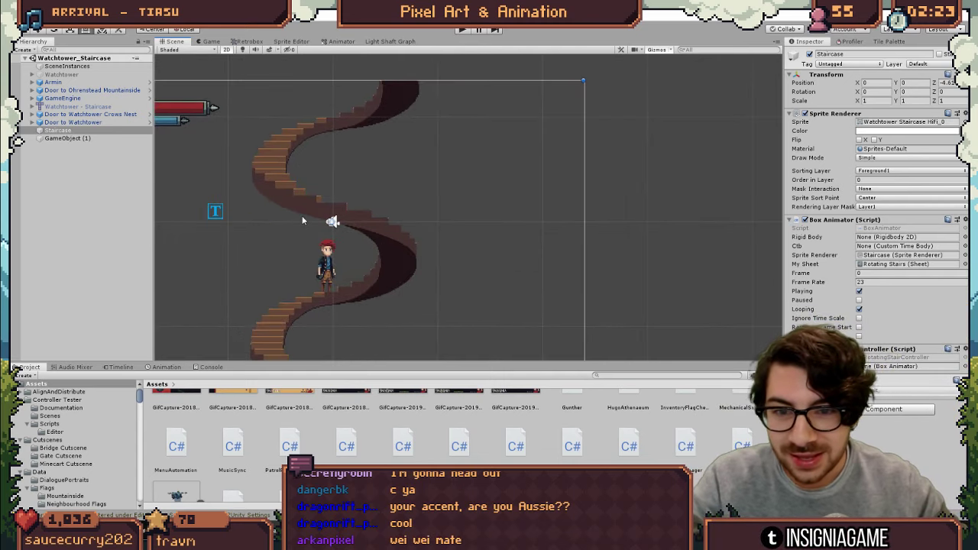
pyautogui.scroll(5, 302, 215)
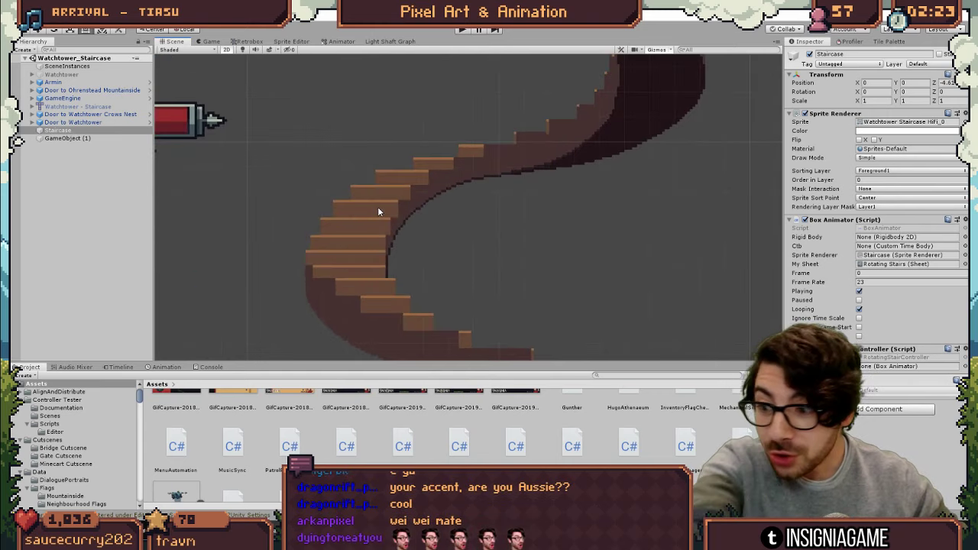
pyautogui.moveTo(444, 274); pyautogui.dragTo(380, 213)
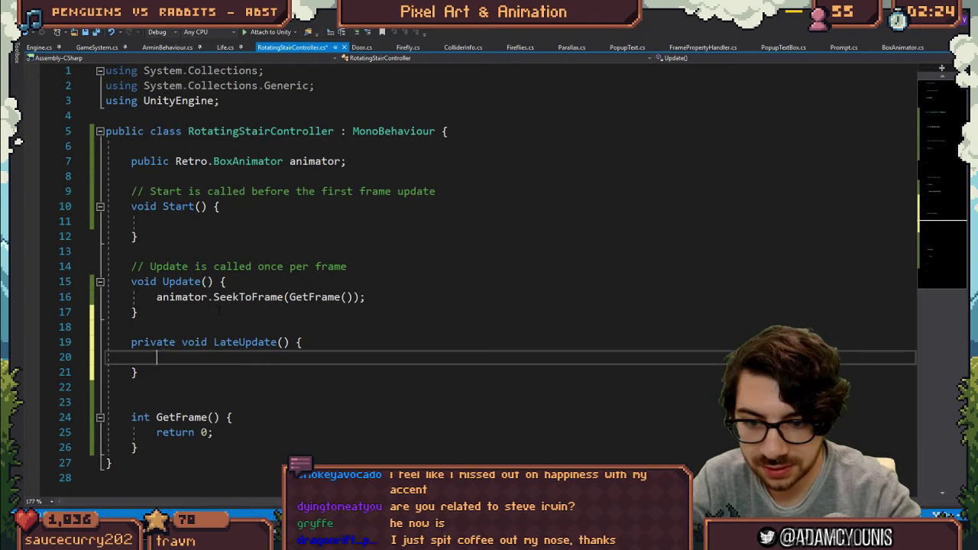
# - In the script's LateUpdate method, begin a statement that assigns a new Vector3 to transform.position
pyautogui.write('tr')
pyautogui.write('ansform.posit')
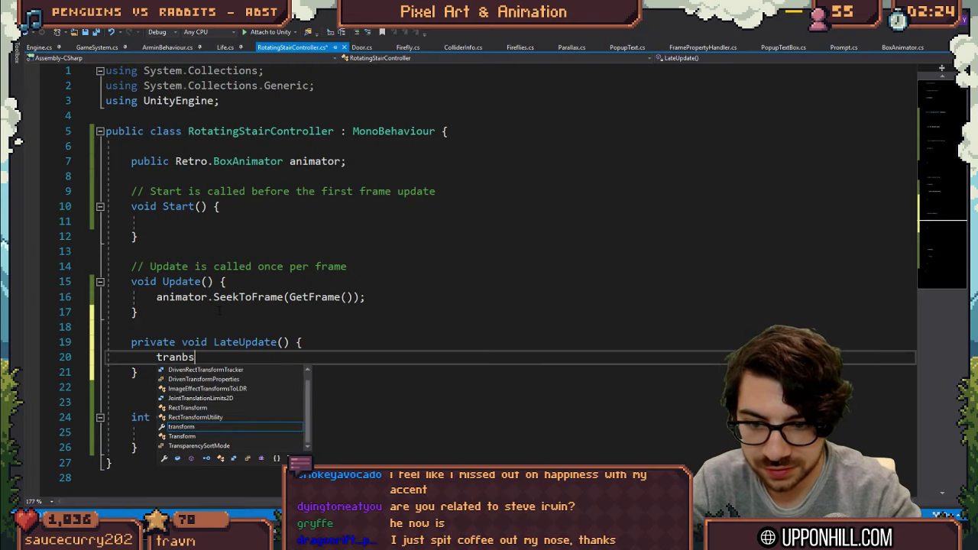
pyautogui.write('ion')
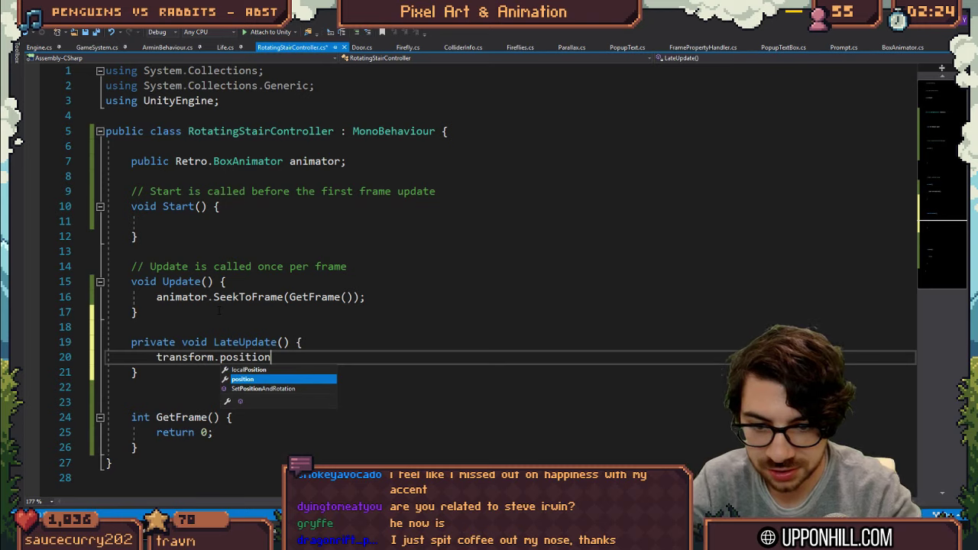
pyautogui.write('.x')
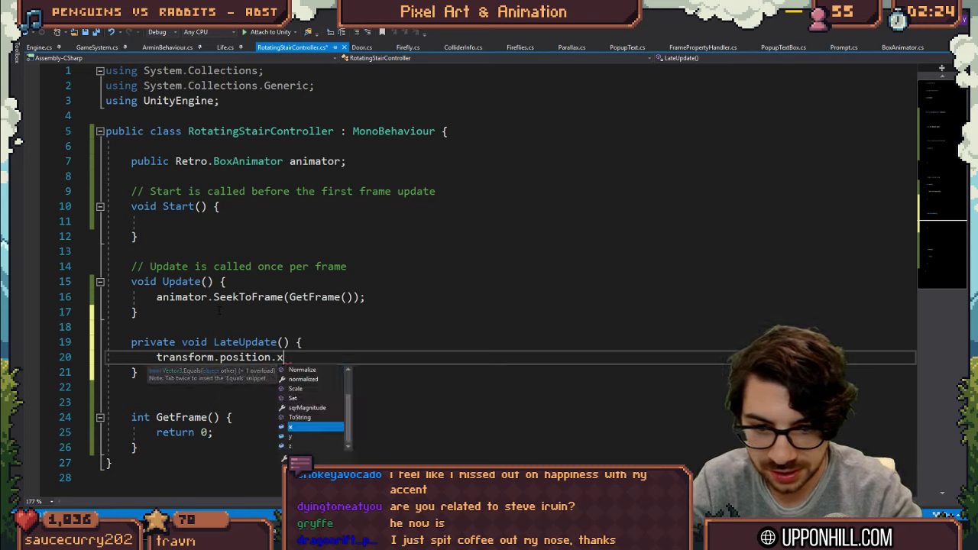
pyautogui.press('BackSpace')
pyautogui.press('BackSpace')
pyautogui.write('= new Vector3(')
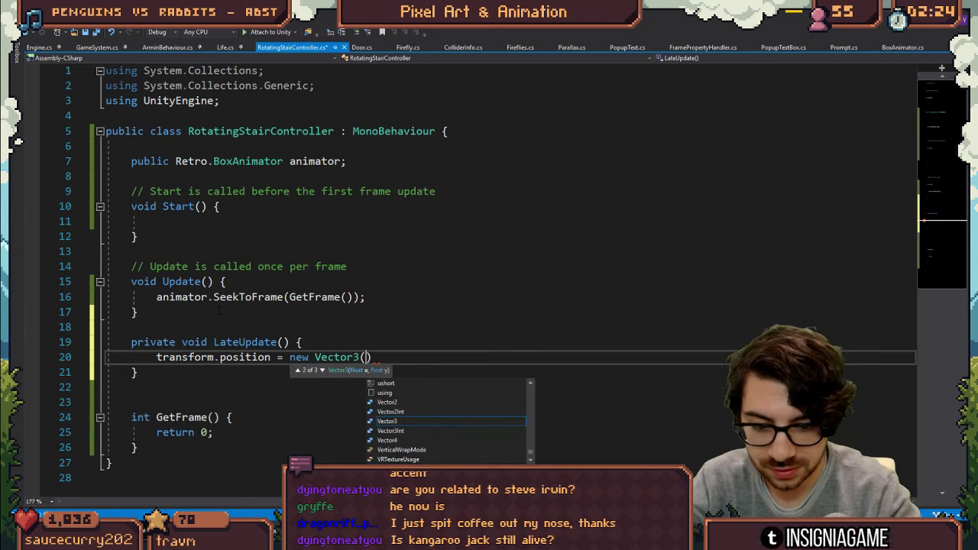
# - Complete the Vector3 with Engine.armin.transform.position.x and transform.position.y as its arguments and end the statement
pyautogui.write('Engine.armin.tr')
pyautogui.write('ansform.position.x')
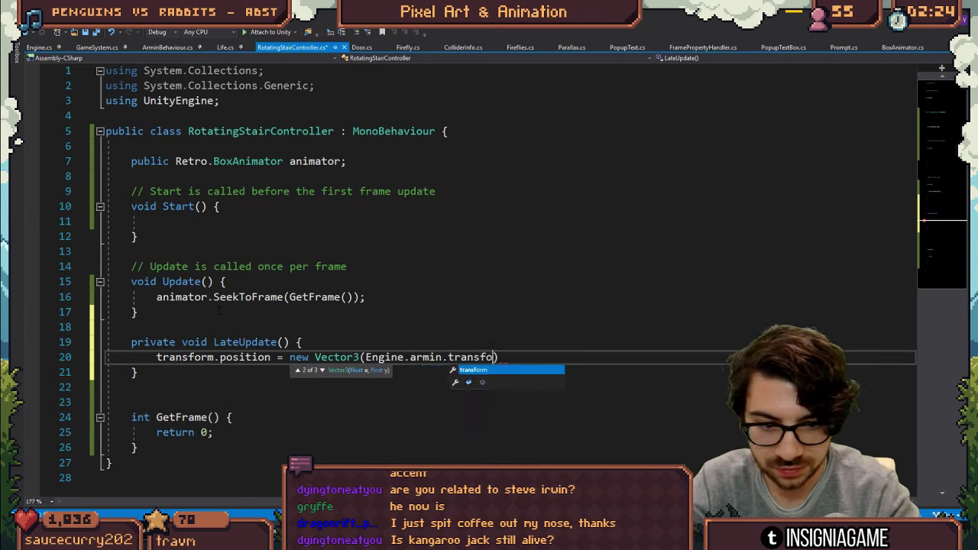
pyautogui.write(',')
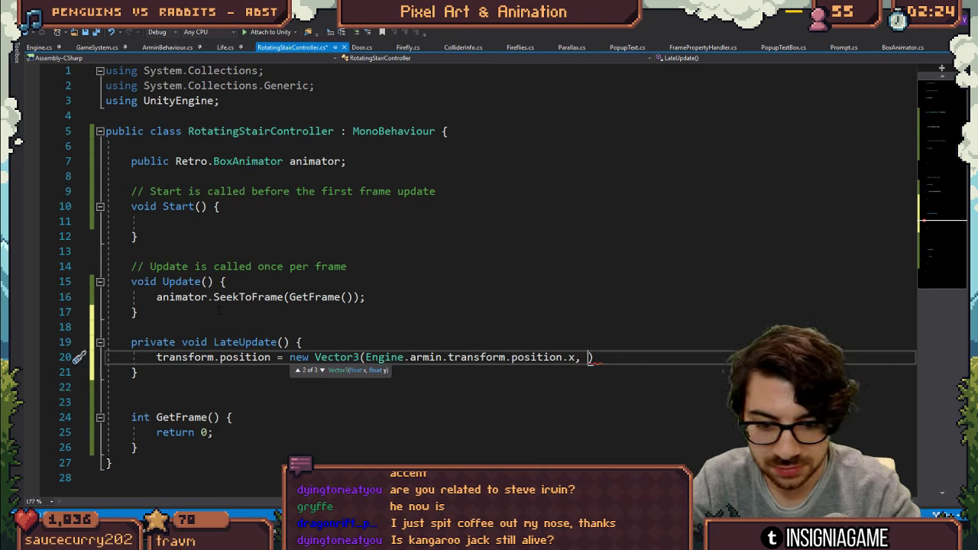
pyautogui.write('transform.p')
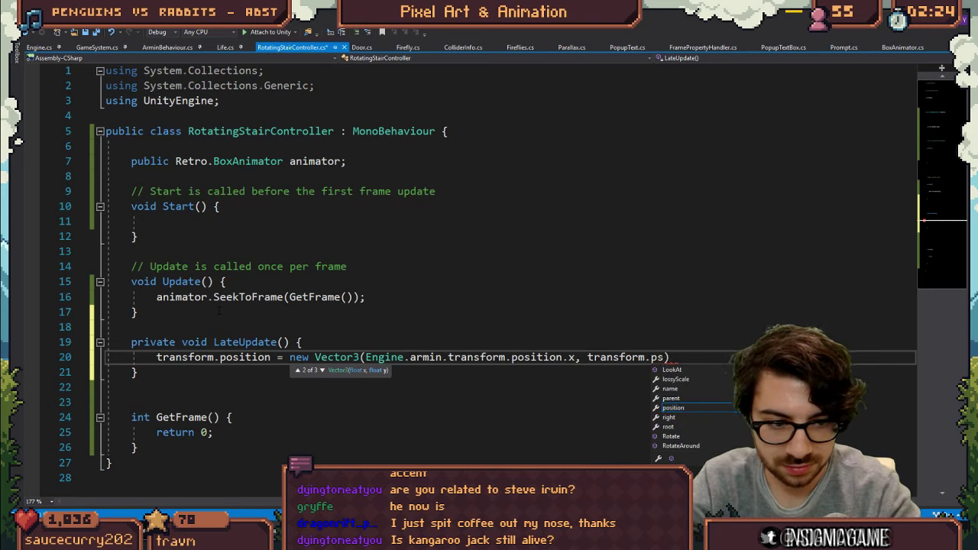
pyautogui.write('ositiuo')
pyautogui.press('BackSpace')
pyautogui.press('BackSpace')
pyautogui.press('BackSpace')
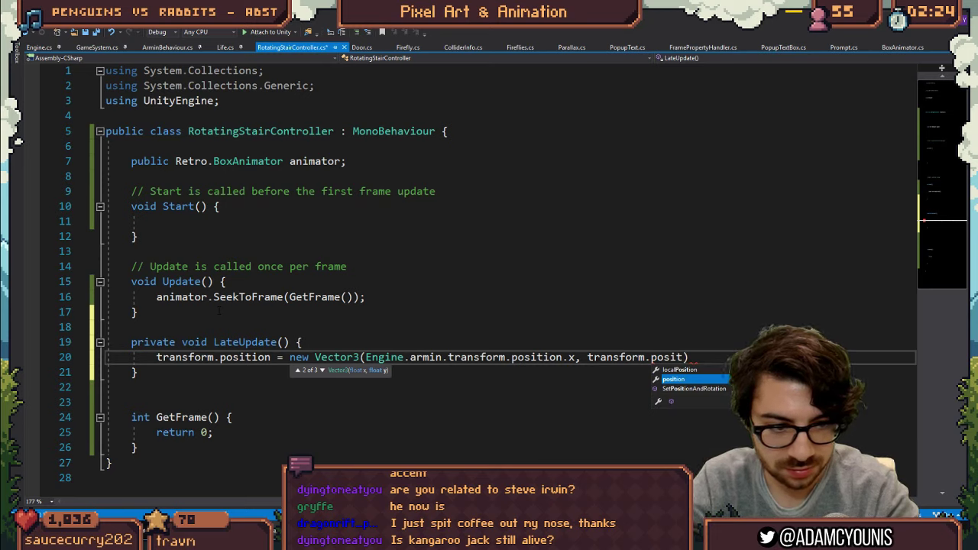
pyautogui.write('ion.y);')
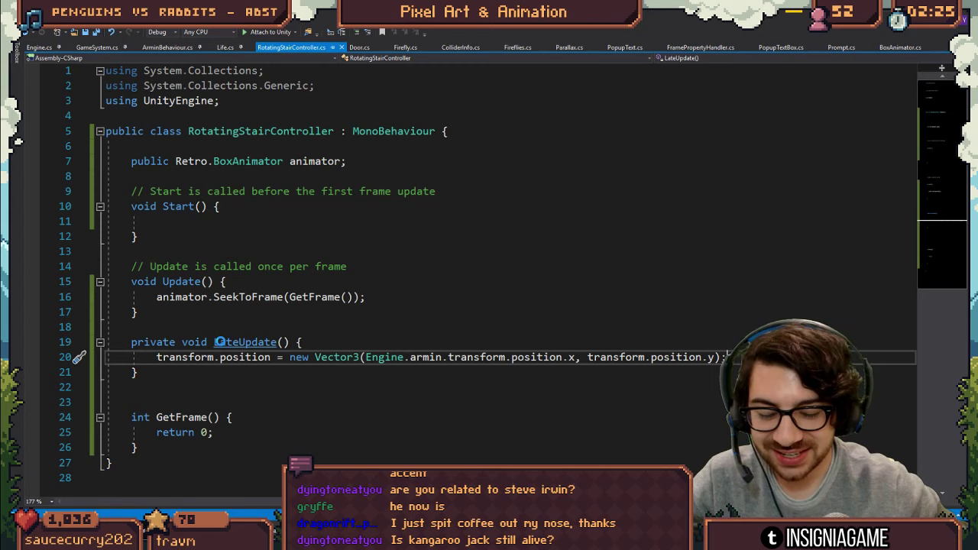
pyautogui.click(226, 357)
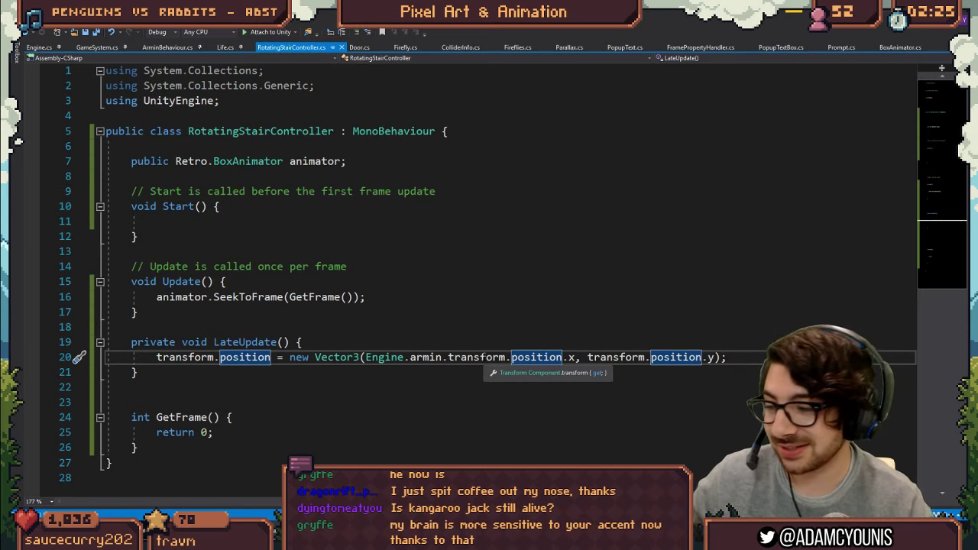
pyautogui.click(366, 357)
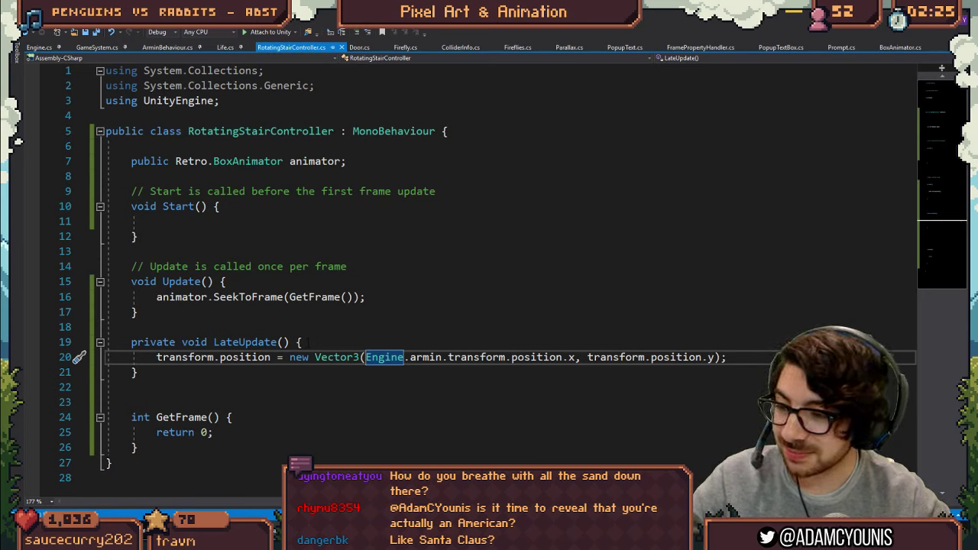
pyautogui.click(335, 341)
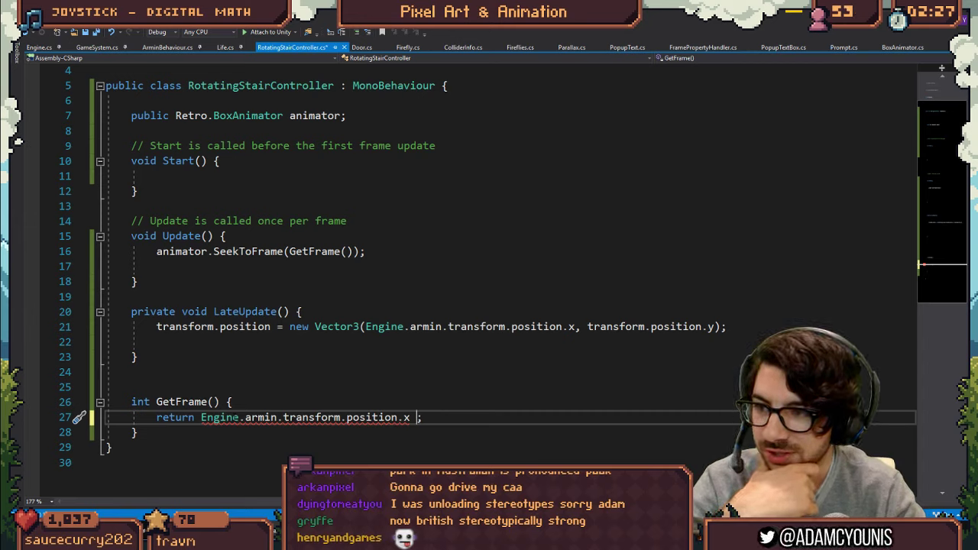
# - Make GetFrame return (int)(Engine.armin.transform.position.x*10f) and switch to Unity
pyautogui.press('BackSpace')
pyautogui.write('*10')
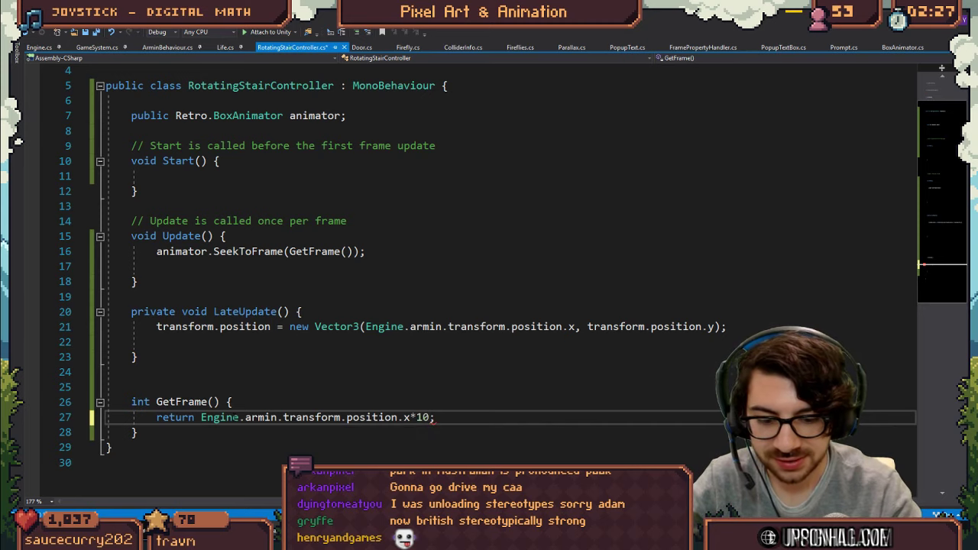
pyautogui.write('f')
pyautogui.moveTo(107, 417); pyautogui.dragTo(237, 420)
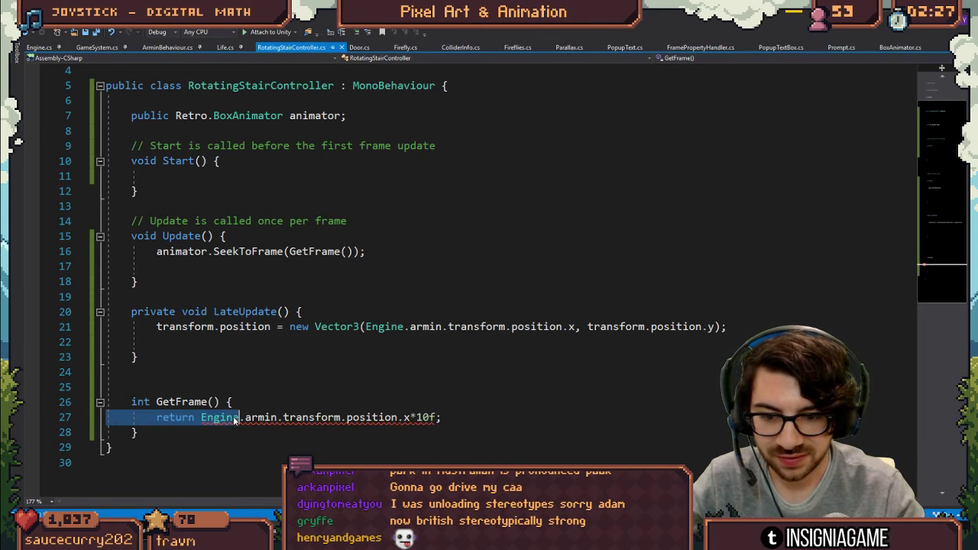
pyautogui.hotkey('ctrl', 'Left')
pyautogui.write('(int)(')
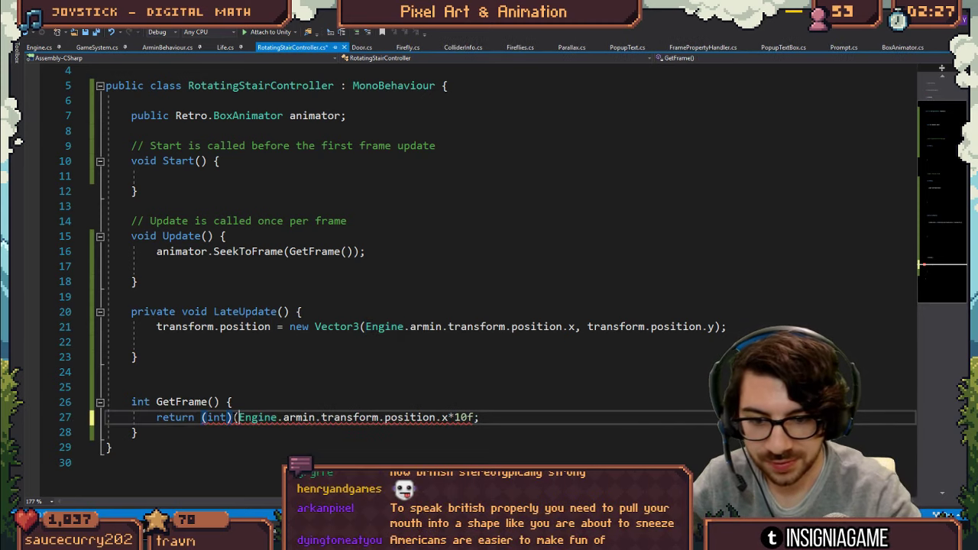
pyautogui.click(474, 417)
pyautogui.write(')')
pyautogui.hotkey('alt', 'Tab')
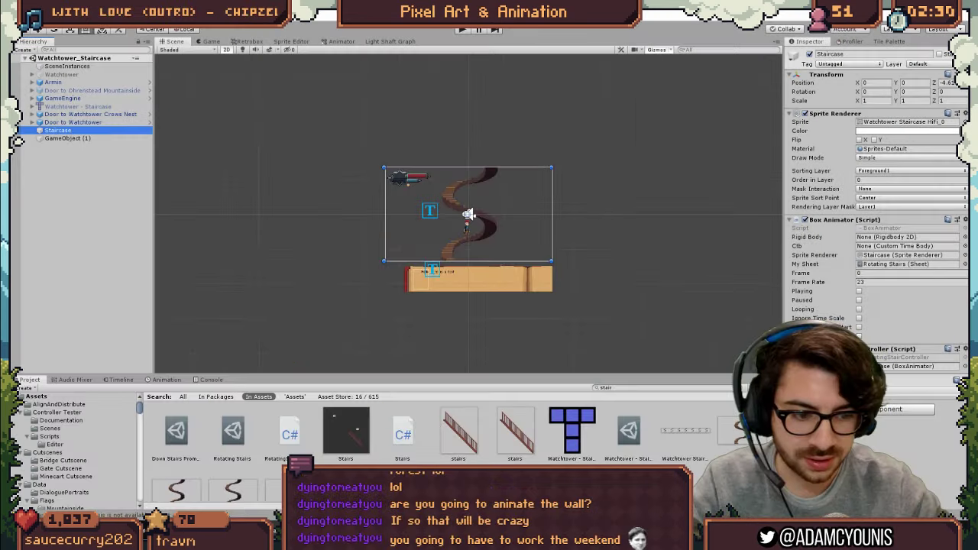
# - Replace the SeekToFrame call in Update with animator.frame = GetFrame(), save the script and play the scene in Unity
pyautogui.hotkey('alt', 'Tab')
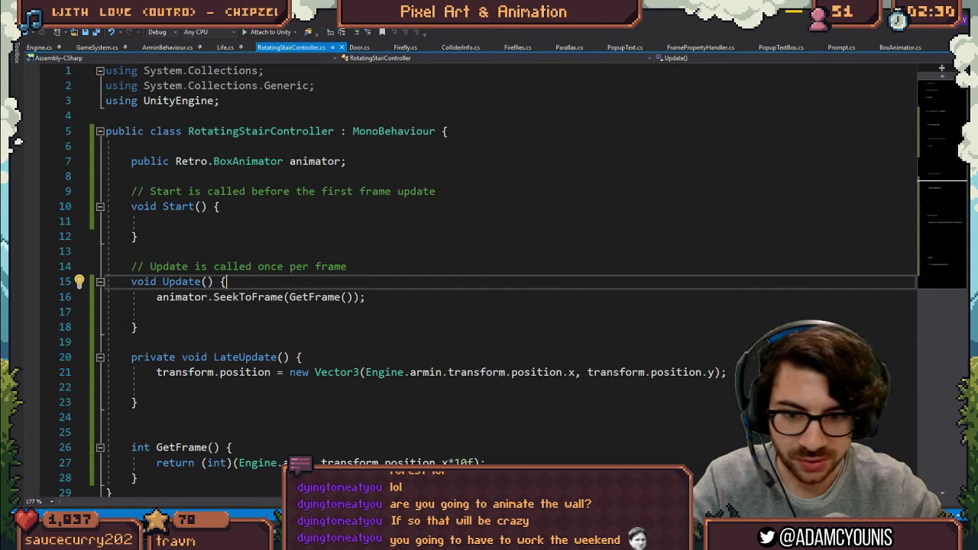
pyautogui.doubleClick(239, 297)
pyautogui.press('BackSpace')
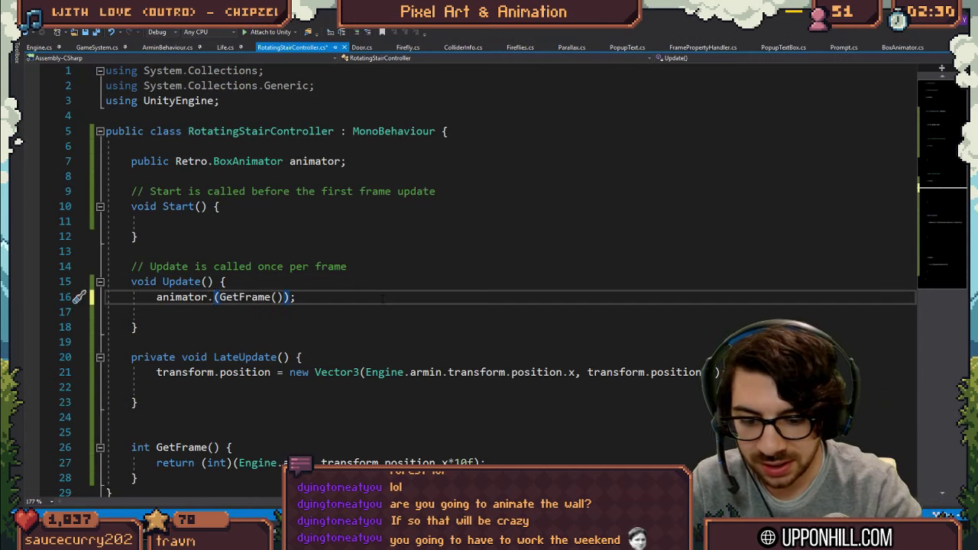
pyautogui.write('frame')
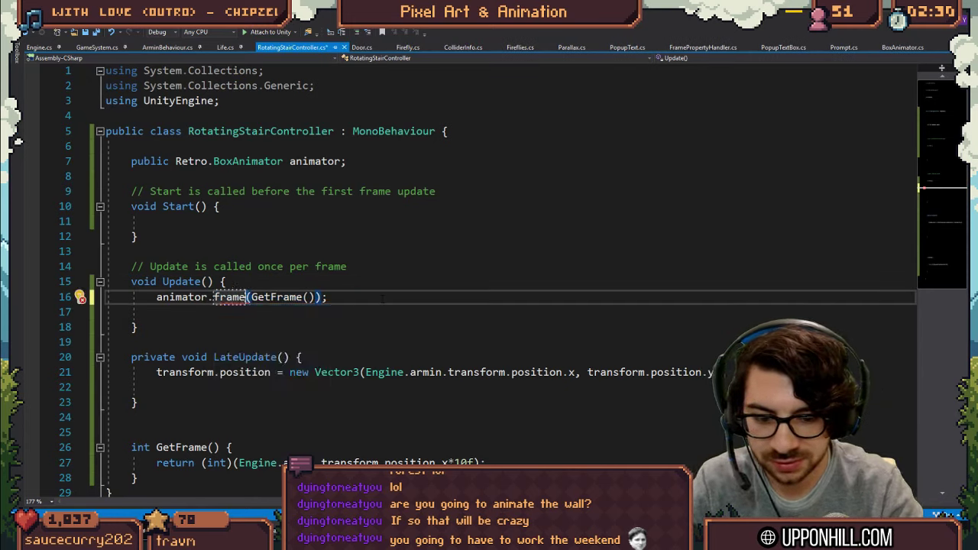
pyautogui.write(' =')
pyautogui.press('Delete')
pyautogui.press('End')
pyautogui.press('Left')
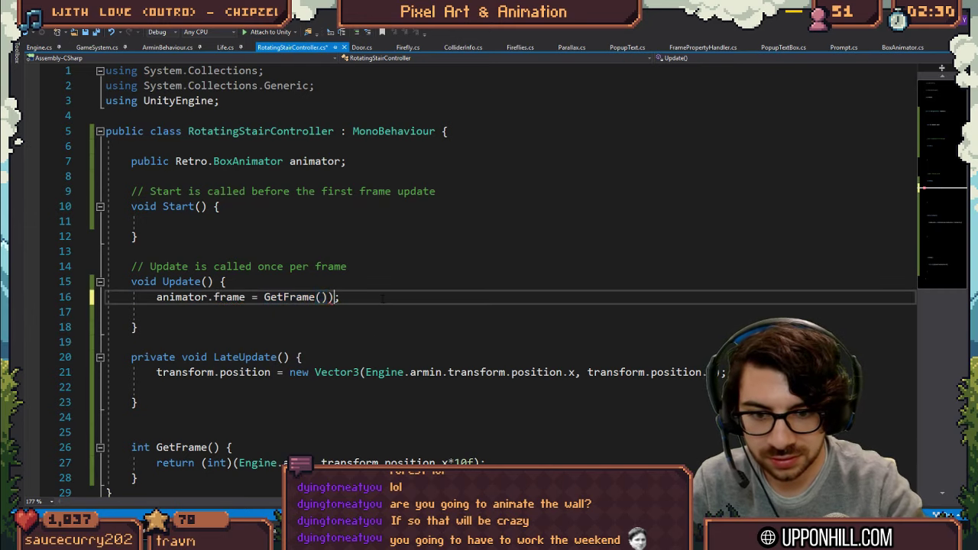
pyautogui.press('BackSpace')
pyautogui.hotkey('ctrl', 's')
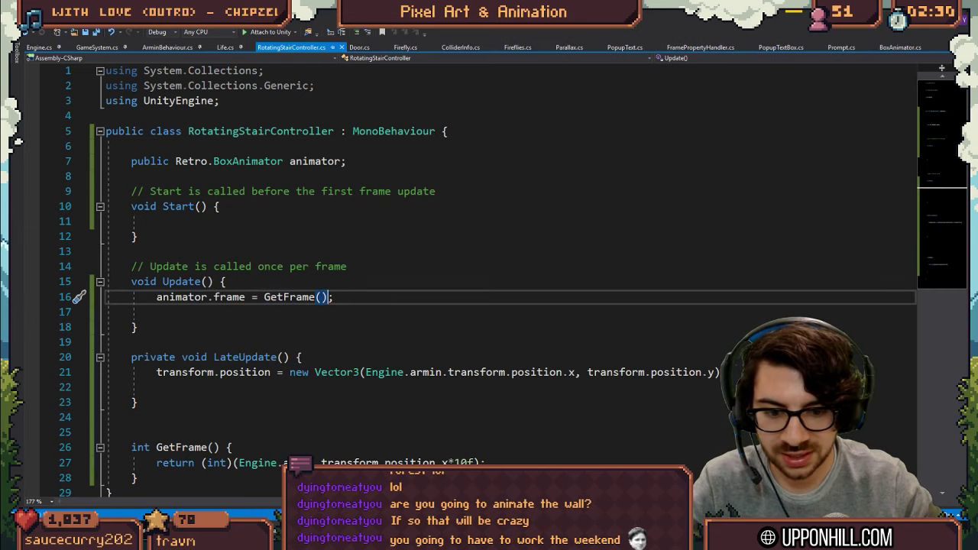
pyautogui.hotkey('alt', 'Tab')
pyautogui.click(465, 32)
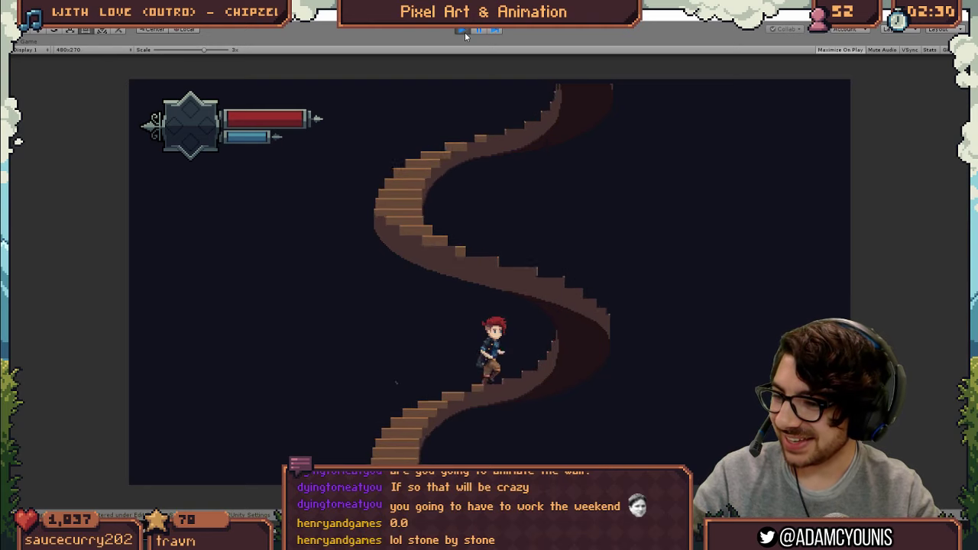
# - Change the position multiplier in GetFrame to 20f in the script and return to Unity
pyautogui.hotkey('alt', 'Tab')
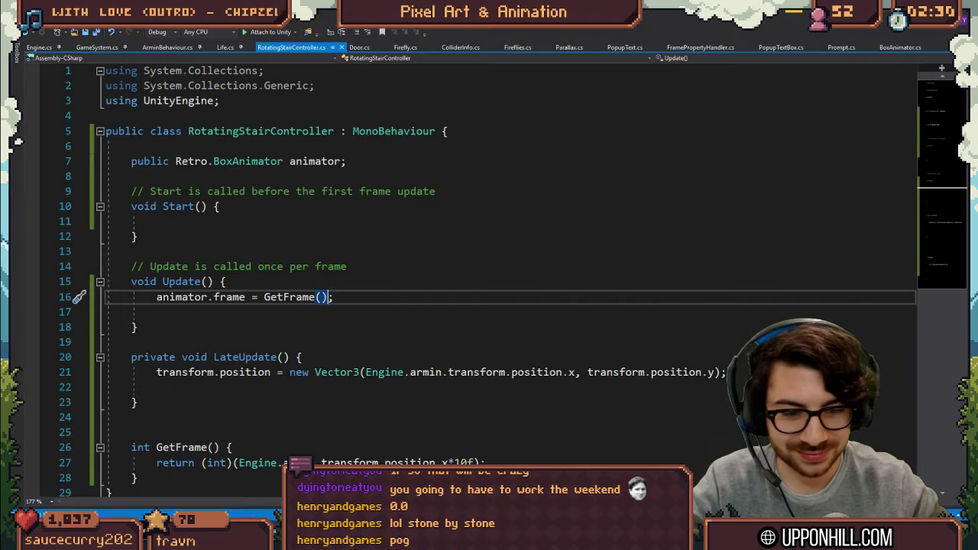
pyautogui.click(469, 462)
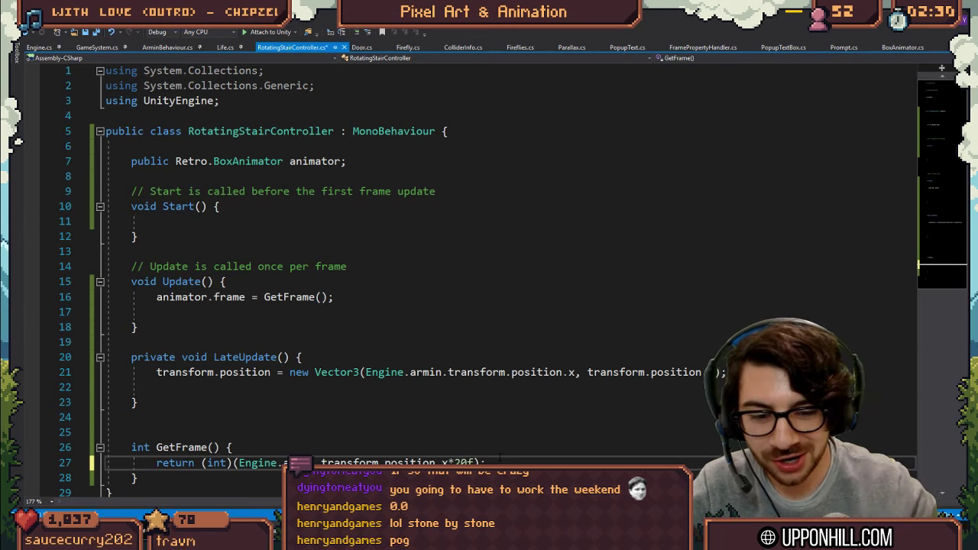
pyautogui.hotkey('alt', 'Tab')
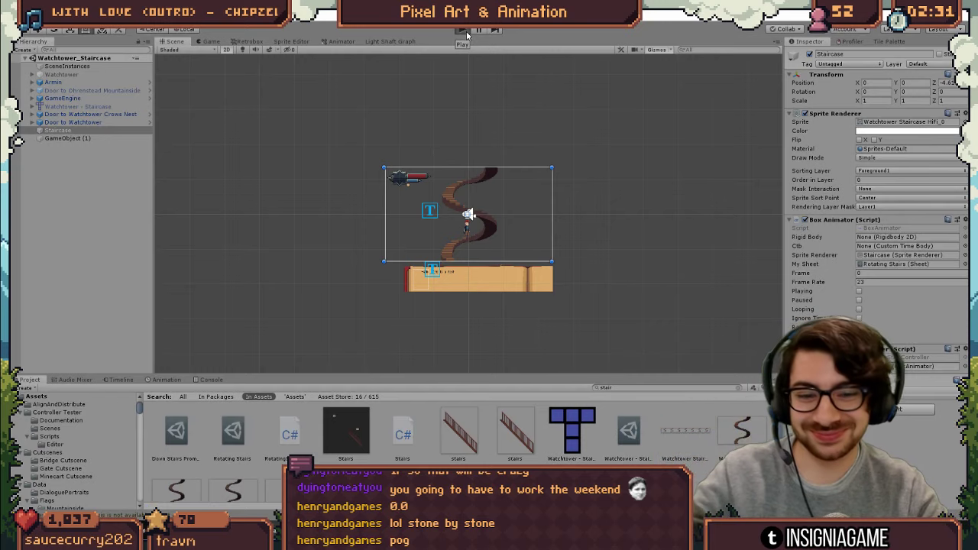
# - Play the scene, test the staircase while the player jumps, runs and dashes, and stop the game
pyautogui.click(465, 31)
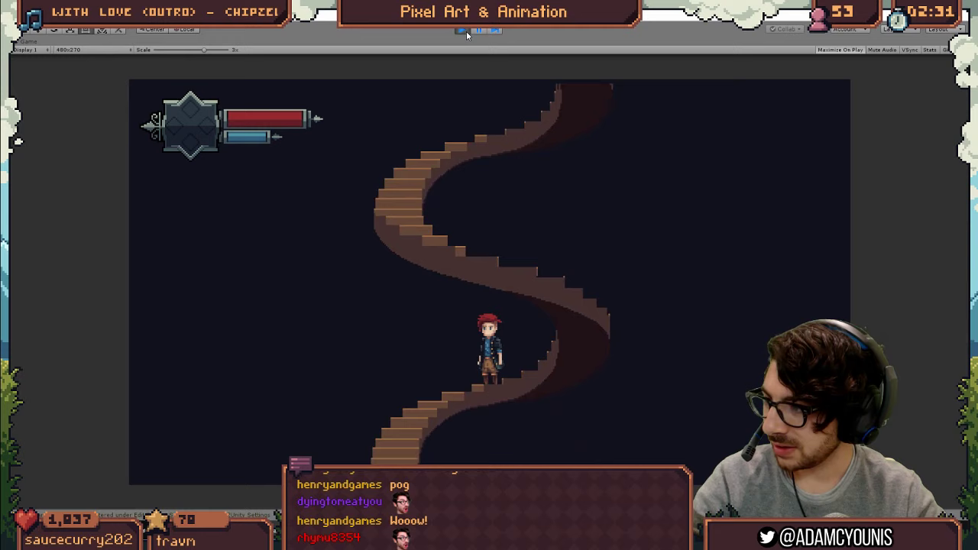
pyautogui.press('space')
pyautogui.press('space')
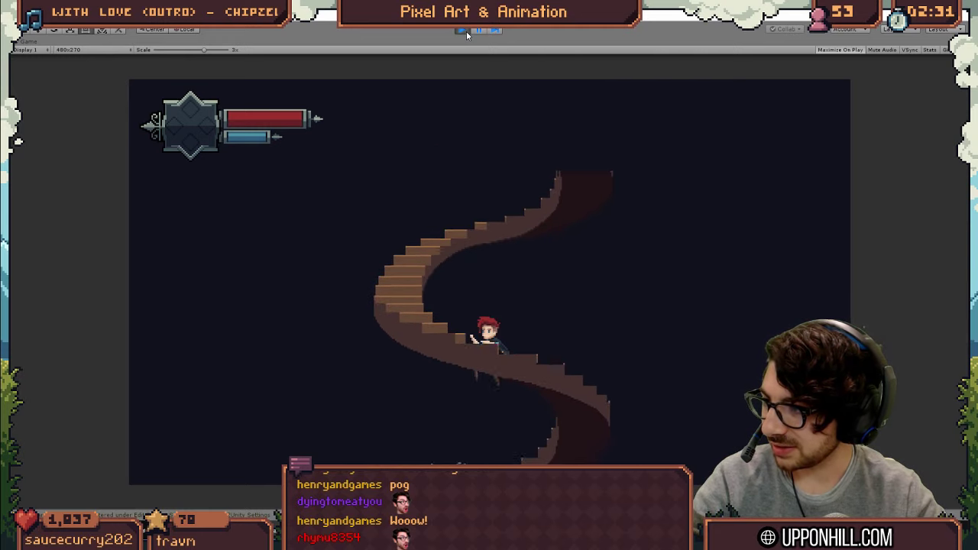
pyautogui.press('space')
pyautogui.press('space')
pyautogui.press('space')
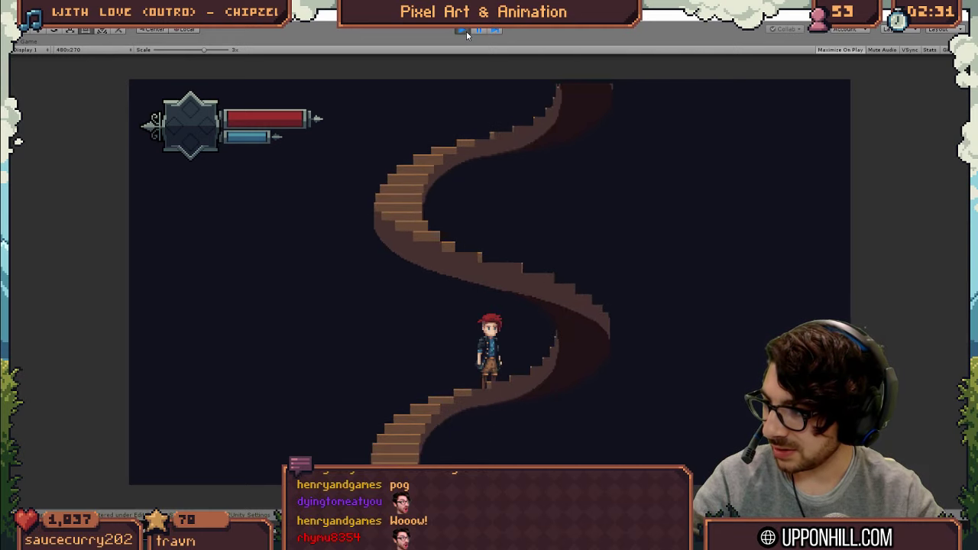
pyautogui.press('space')
pyautogui.press('space')
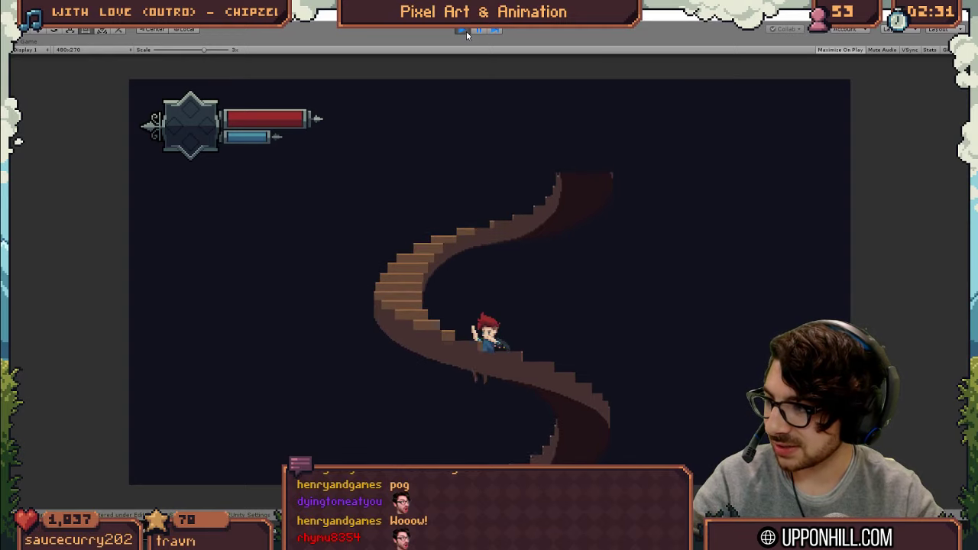
pyautogui.press('Right')
pyautogui.press('shift')
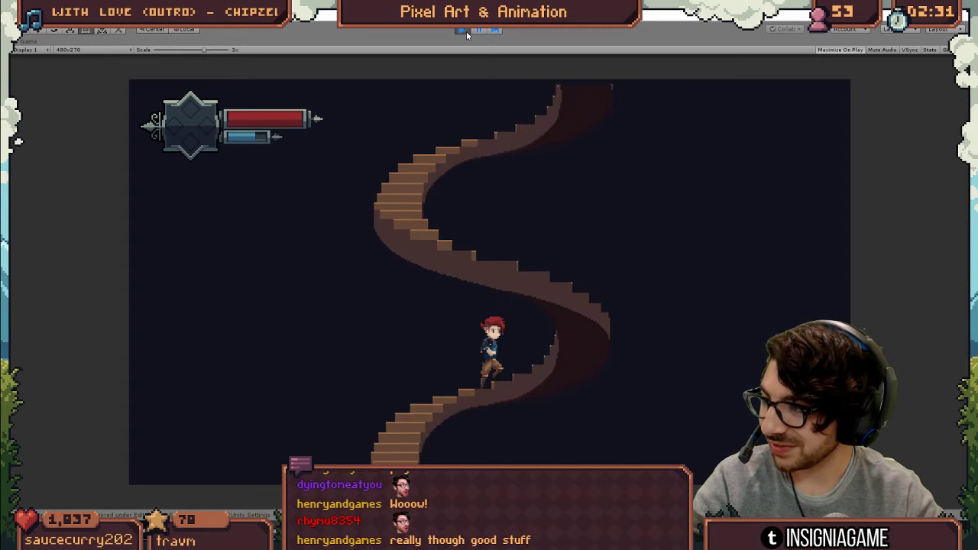
pyautogui.press('shift')
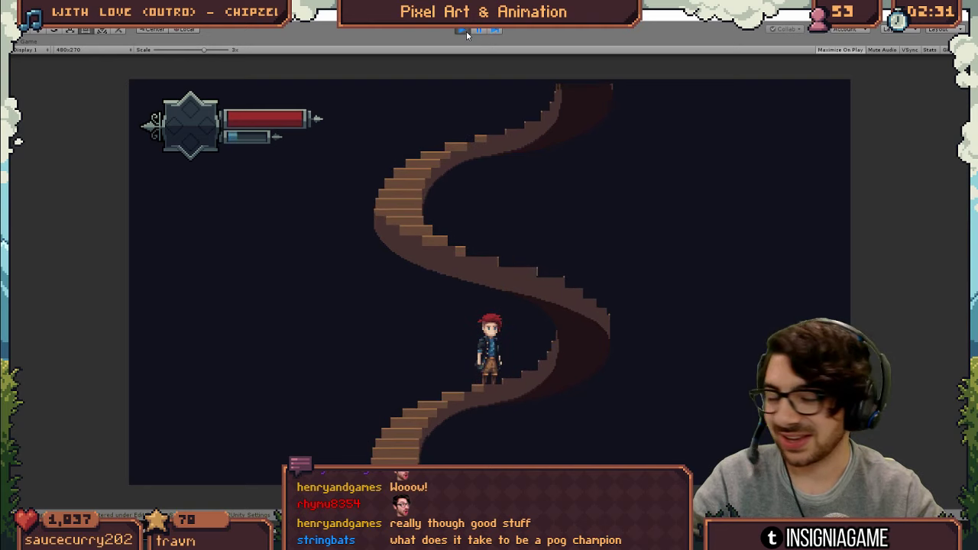
pyautogui.click(463, 30)
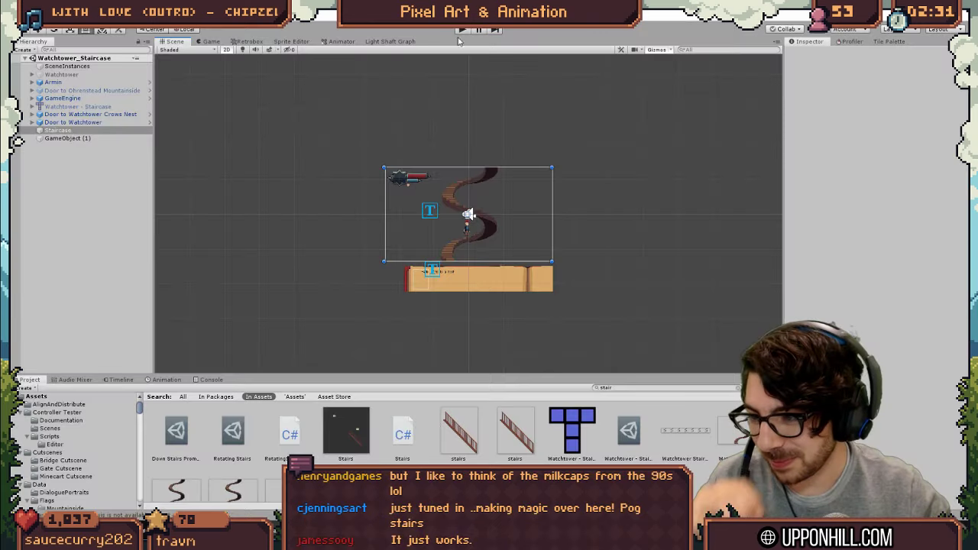
# - Run the game again and walk the player right and left to check the staircase rotation
pyautogui.click(464, 30)
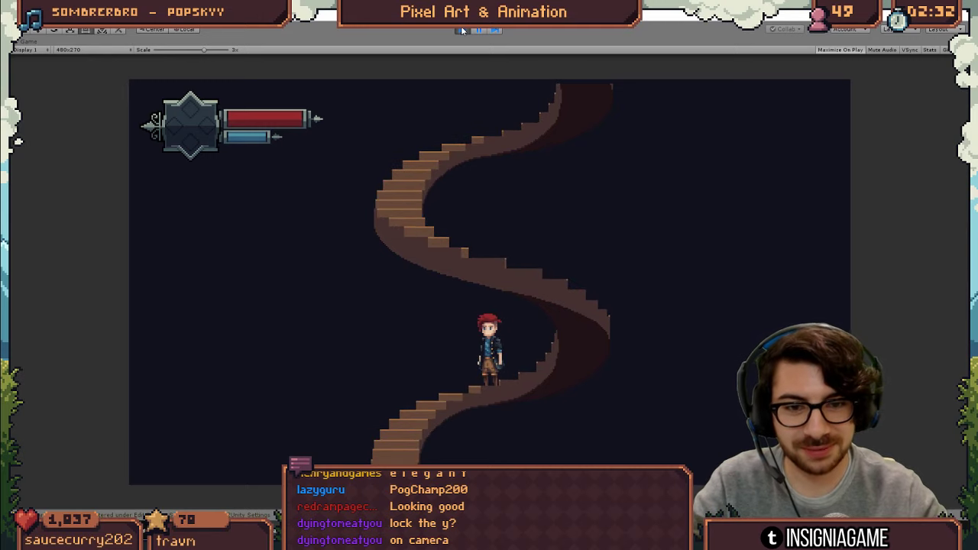
pyautogui.press('Right')
pyautogui.press('Left')
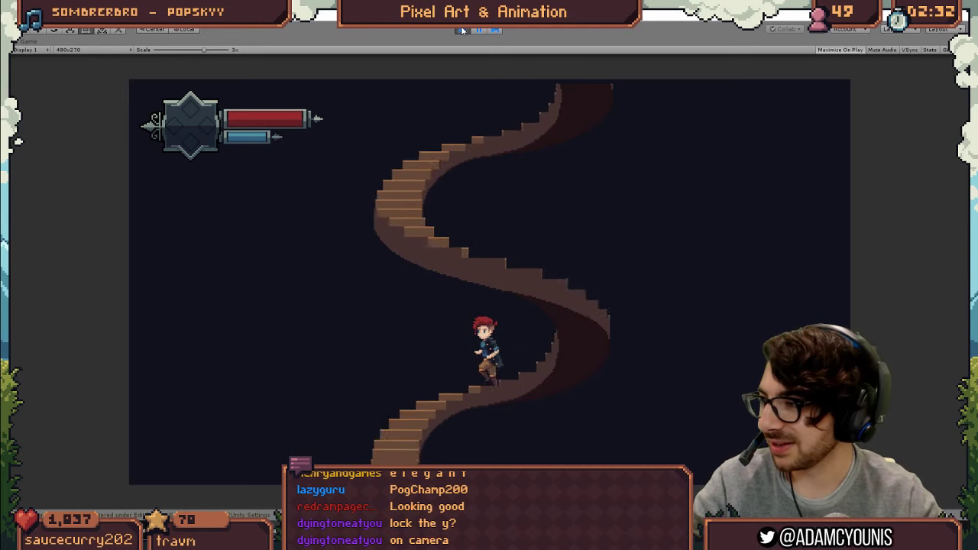
# - Switch to Aseprite, save the staircase sprite and preview its rotation animation close up
pyautogui.hotkey('alt', 'Tab')
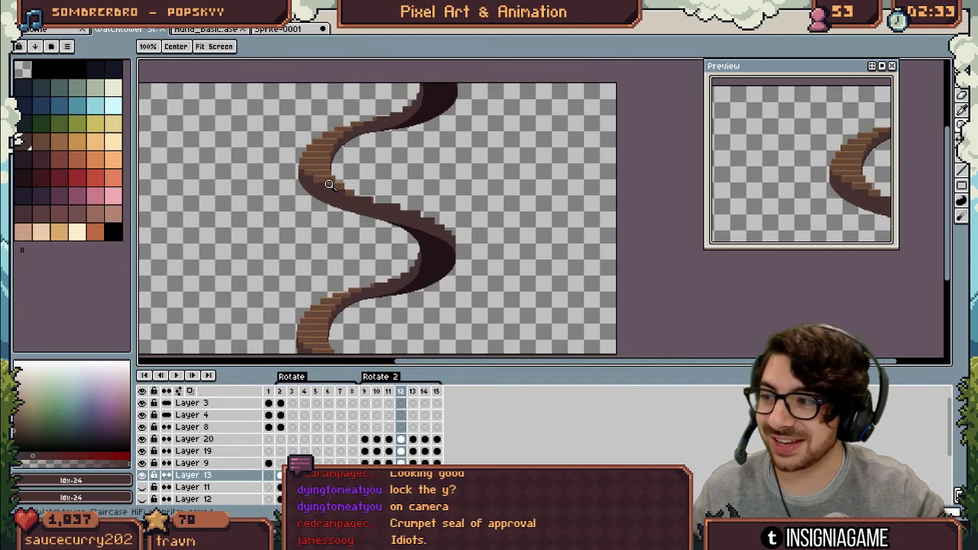
pyautogui.click(328, 177)
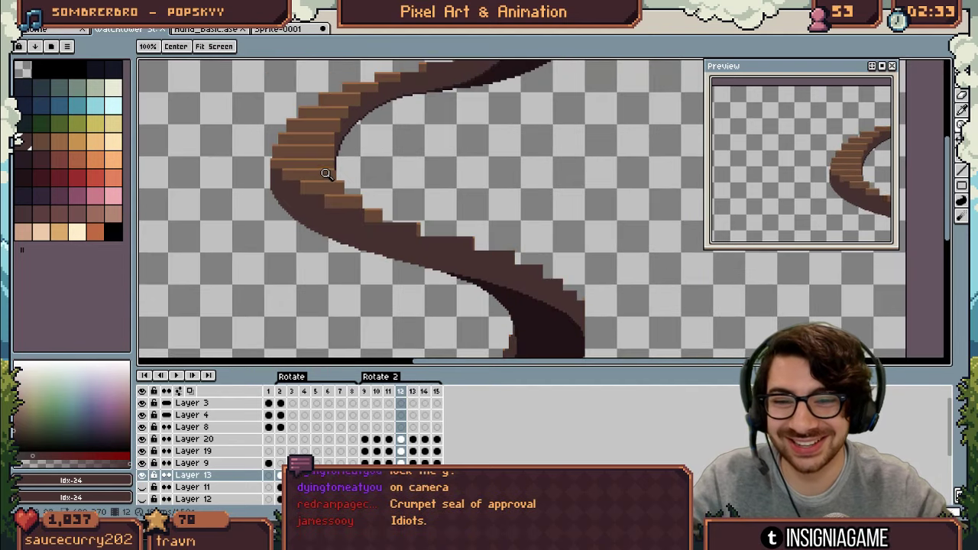
pyautogui.hotkey('ctrl', 's')
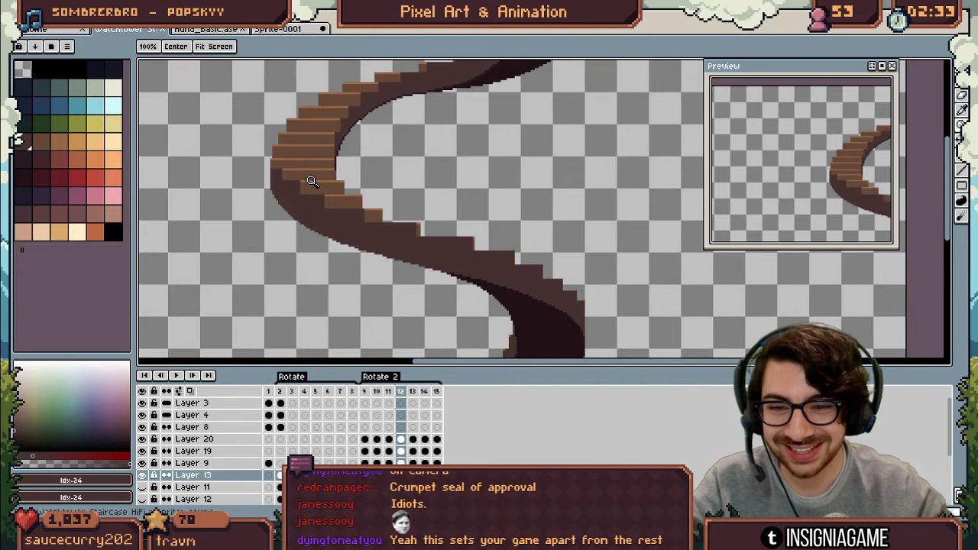
pyautogui.press('Return')
pyautogui.press('Return')
# - Erase the stray pixel on the staircase's outer left edge in frame 10 of Layer 9
pyautogui.scroll(6, 254, 179)
pyautogui.press('Up')
pyautogui.press('e')
pyautogui.click(358, 245)
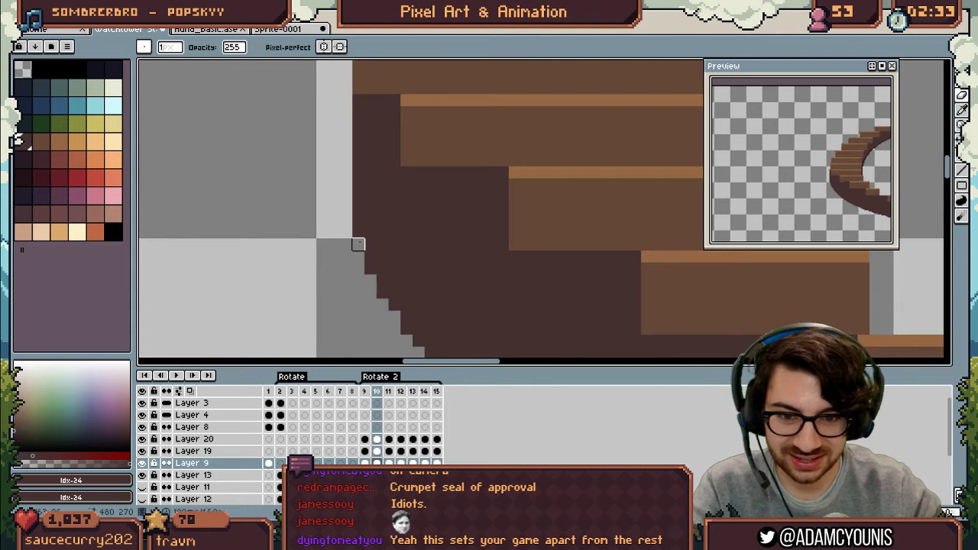
# - Go to frame 12 and play back the staircase rotation to check the cleaned edge
pyautogui.press('Right')
pyautogui.press('Right')
pyautogui.scroll(-10, 369, 244)
pyautogui.scroll(4, 415, 214)
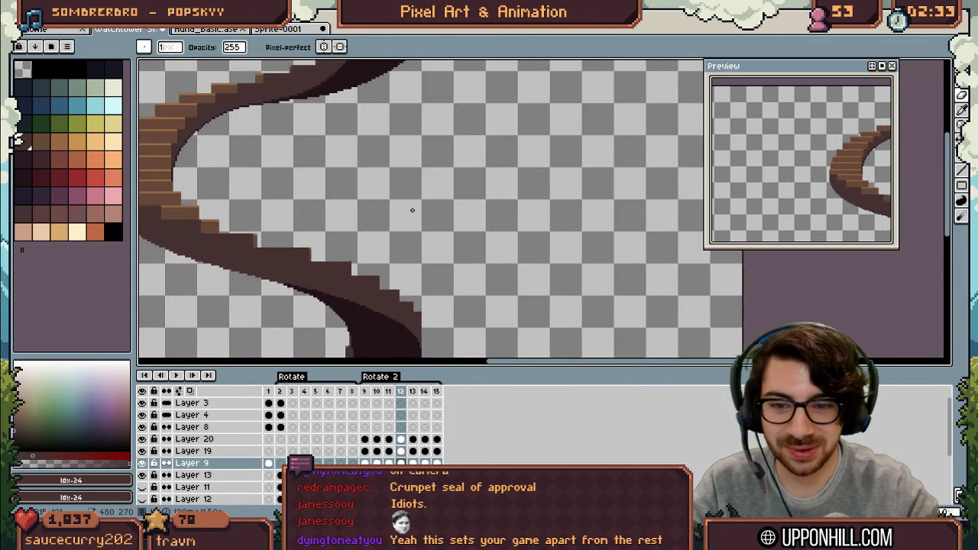
pyautogui.press('Return')
pyautogui.scroll(-2, 356, 192)
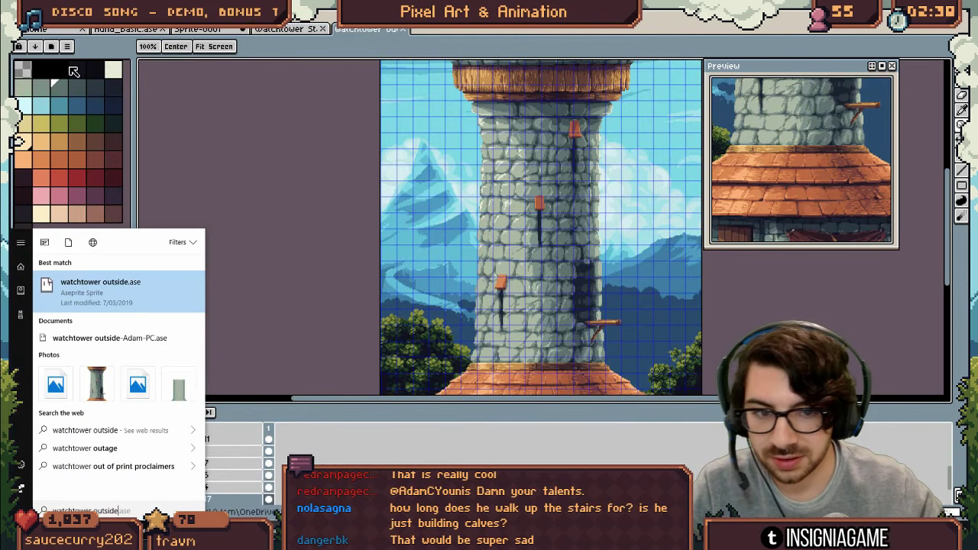
# - Examine the whole tower in the watchtower outside sprite
pyautogui.click(458, 294)
pyautogui.moveTo(452, 275); pyautogui.dragTo(374, 247)
pyautogui.scroll(-1, 368, 227)
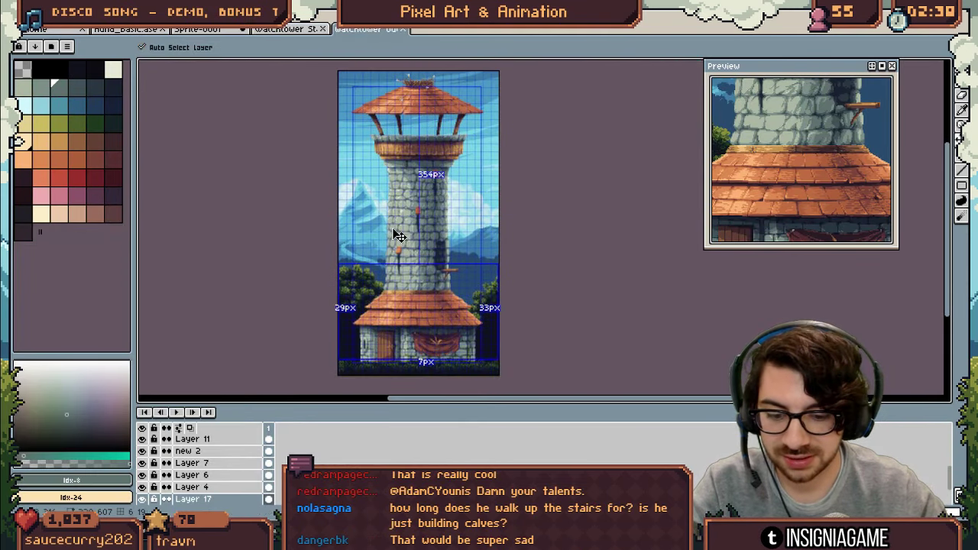
pyautogui.press('z')
pyautogui.click(414, 235)
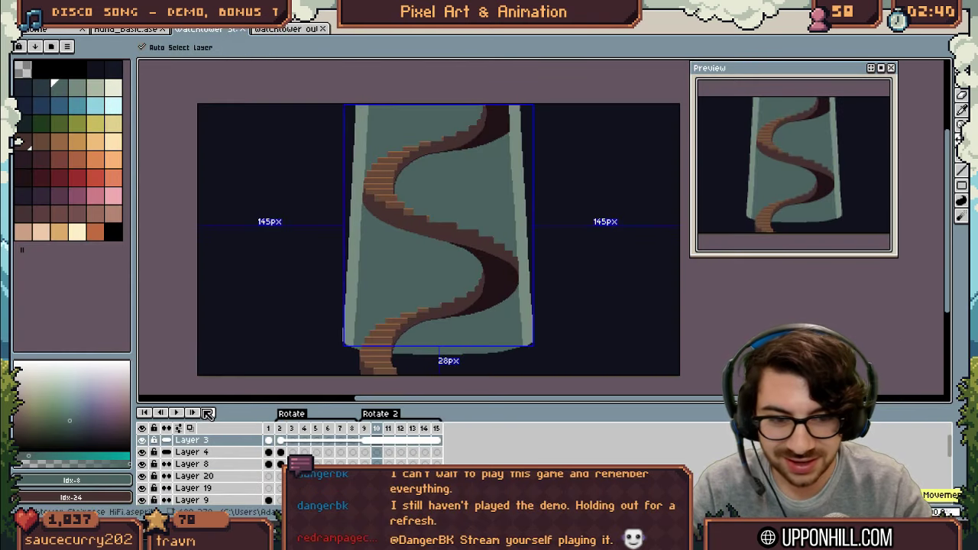
# - Fill both side strips of the staircase's tower wall with the dark slate colour Idx-7
pyautogui.click(141, 439)
pyautogui.click(377, 288)
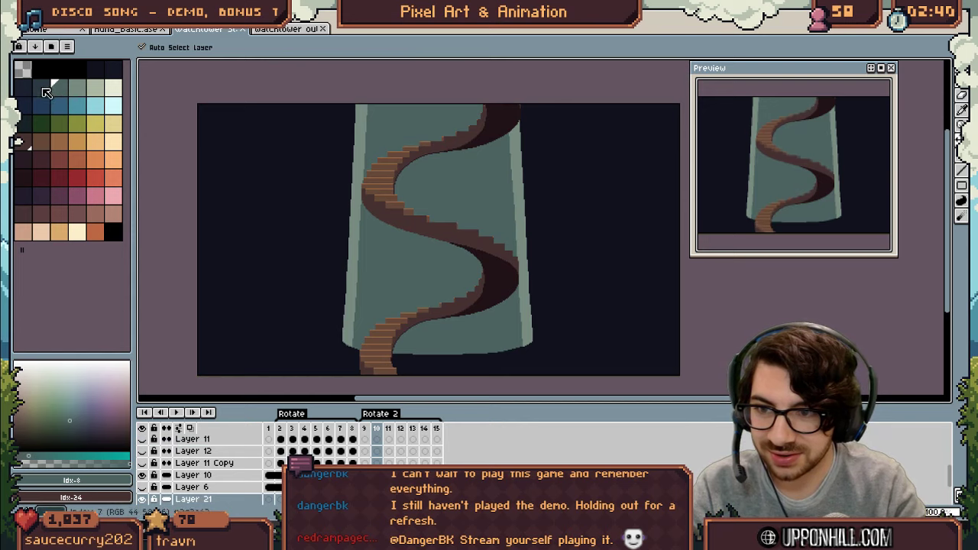
pyautogui.click(46, 91)
pyautogui.press('g')
pyautogui.click(353, 234)
pyautogui.click(522, 219)
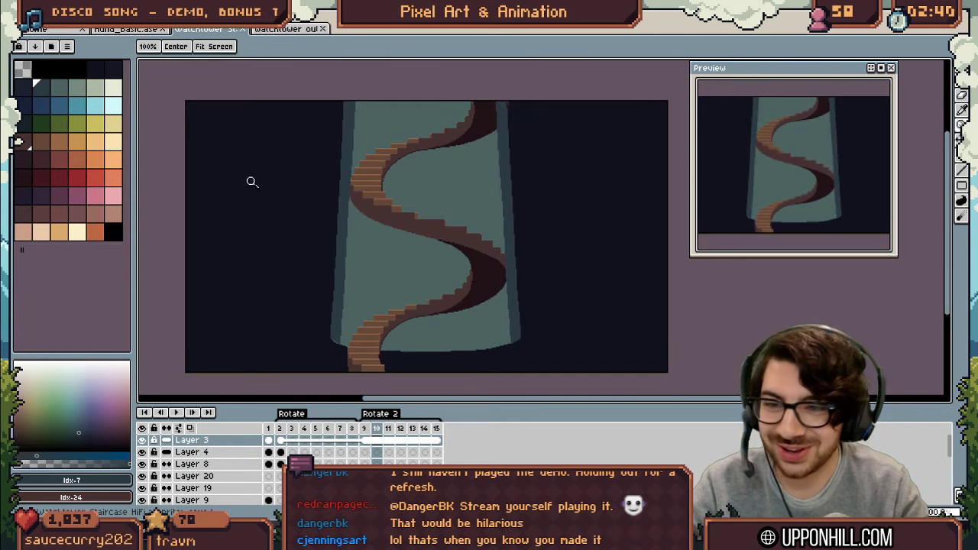
# - Fill the tower's two side wall strips with the darker colour Idx-4
pyautogui.press('g')
pyautogui.click(347, 183)
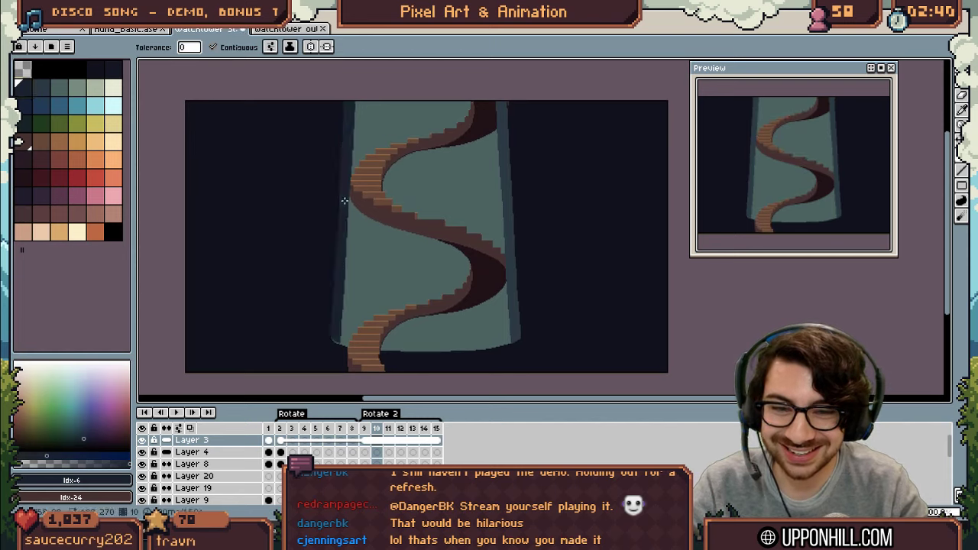
pyautogui.click(495, 200)
# - Select the tower's inner wall on Layer 21 and fill it with the dark slate colour Idx-7
pyautogui.press('v')
pyautogui.click(408, 272)
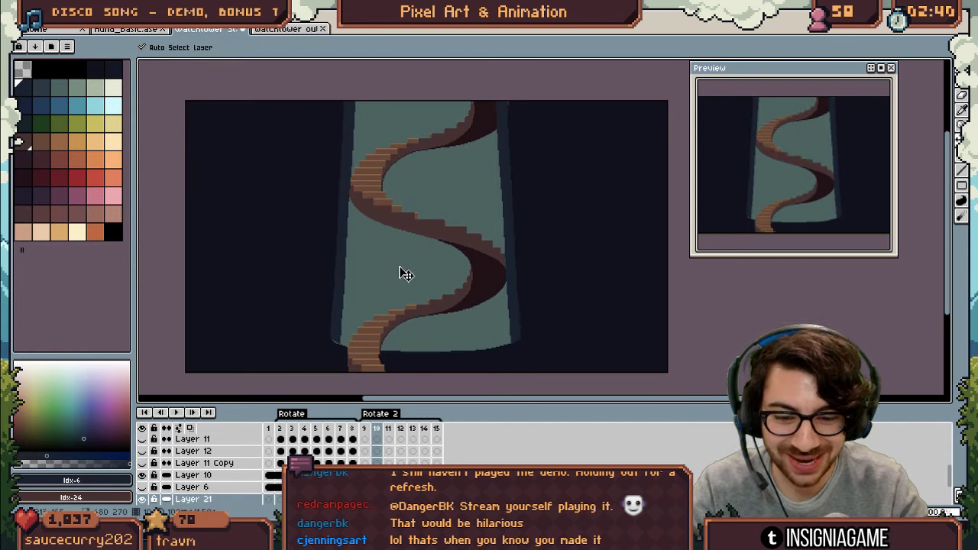
pyautogui.click(39, 85)
pyautogui.press('g')
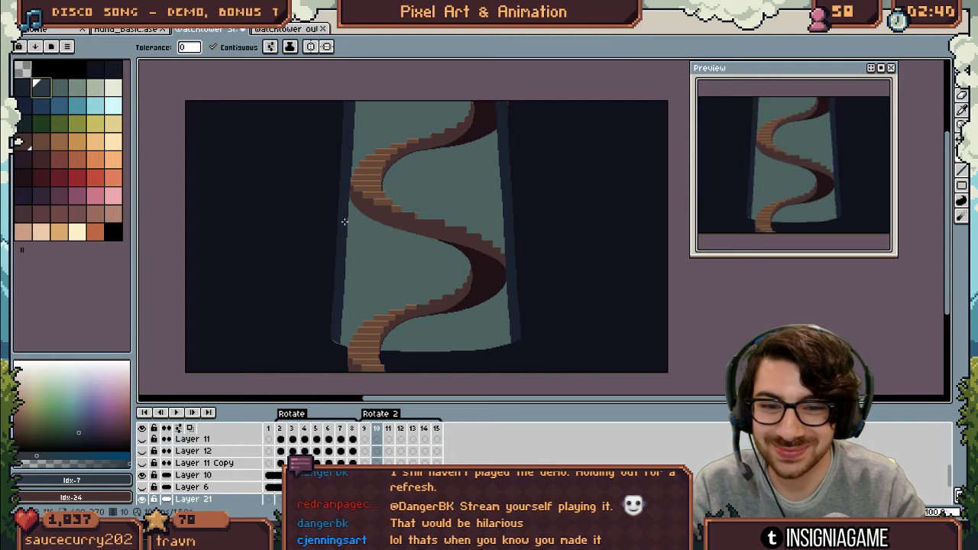
pyautogui.click(411, 261)
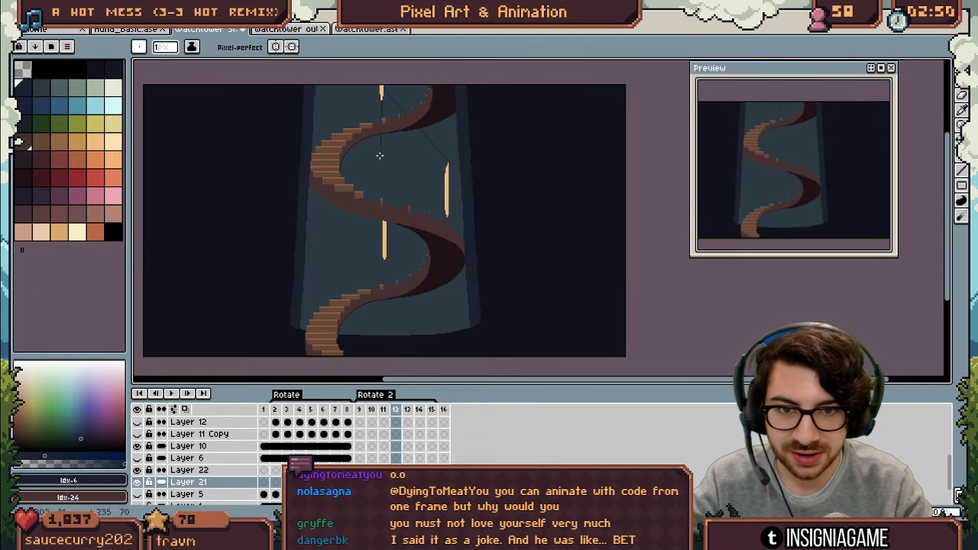
# - Undo the last pencil lines sketched on the tower's inner wall
pyautogui.hotkey('ctrl', 'z')
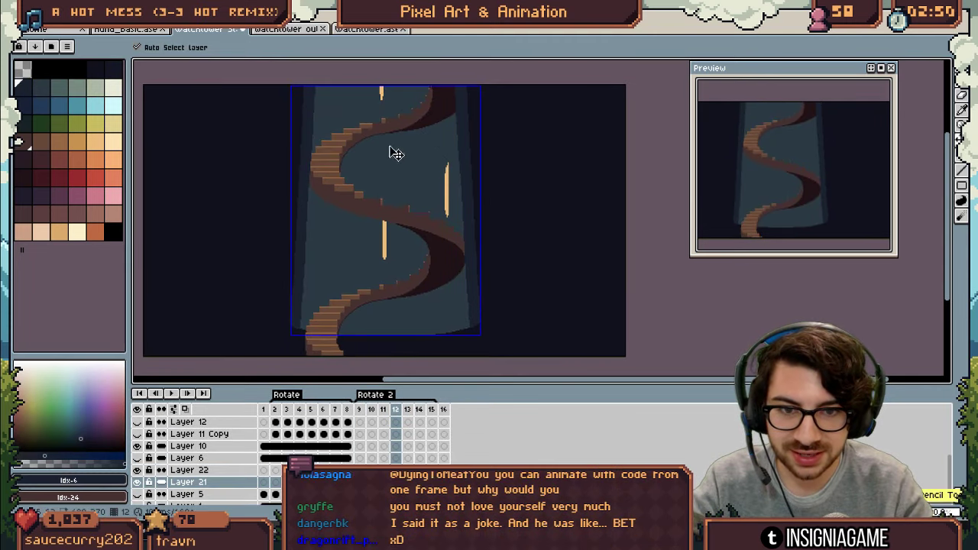
# - Try two straight vertical lines down the tower's inner wall on Layer 21 with the Line tool
pyautogui.press('l')
pyautogui.moveTo(381, 99); pyautogui.dragTo(379, 331)
pyautogui.moveTo(333, 88); pyautogui.dragTo(330, 300)
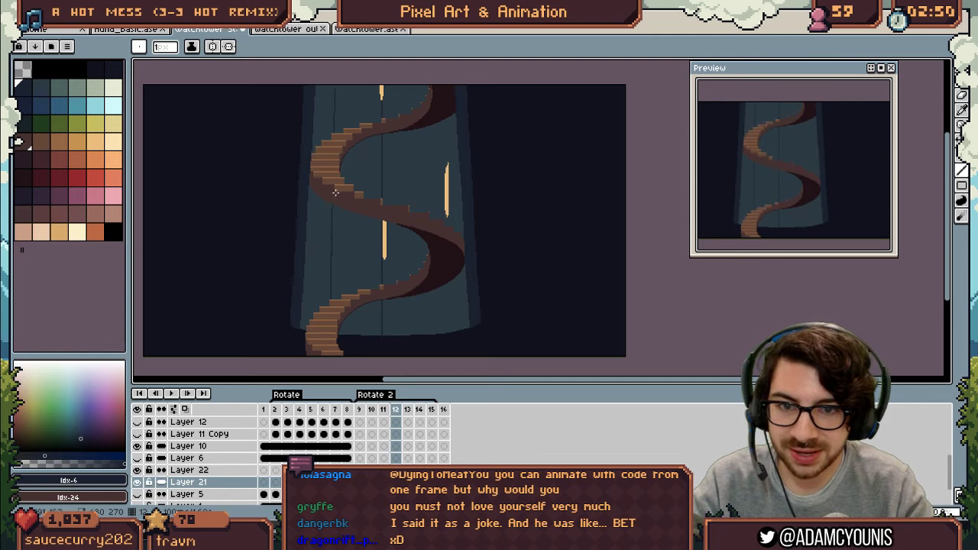
pyautogui.hotkey('ctrl', 'z')
pyautogui.hotkey('ctrl', 'z')
# - Draw three slightly slanted lines down the left half of the tower's inner wall, following its taper
pyautogui.moveTo(332, 85); pyautogui.dragTo(320, 298)
pyautogui.moveTo(353, 86); pyautogui.dragTo(344, 294)
pyautogui.moveTo(370, 67); pyautogui.dragTo(367, 330)
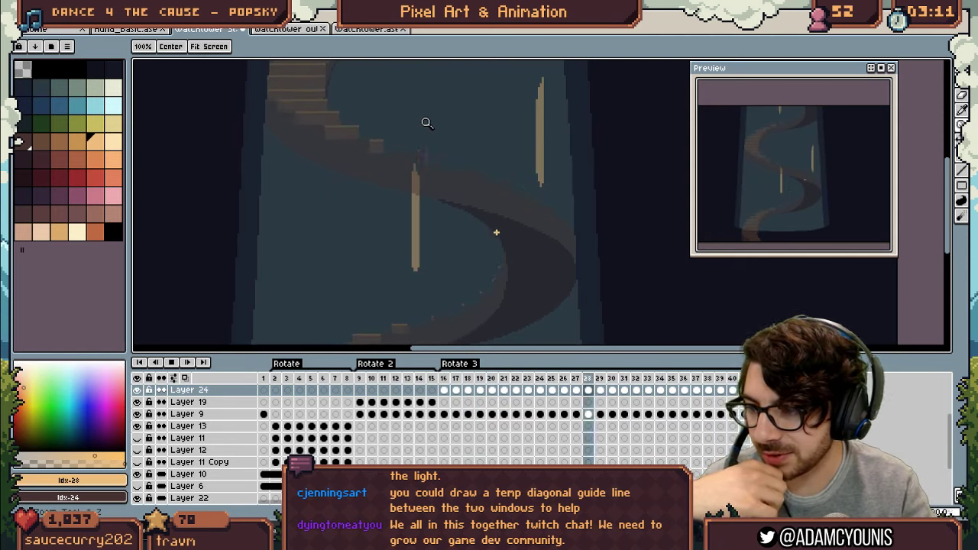
# - Stop the playback and try a curved pencil guide line beneath the two window lights on Layer 22, frame 16
pyautogui.press('Return')
pyautogui.press('b')
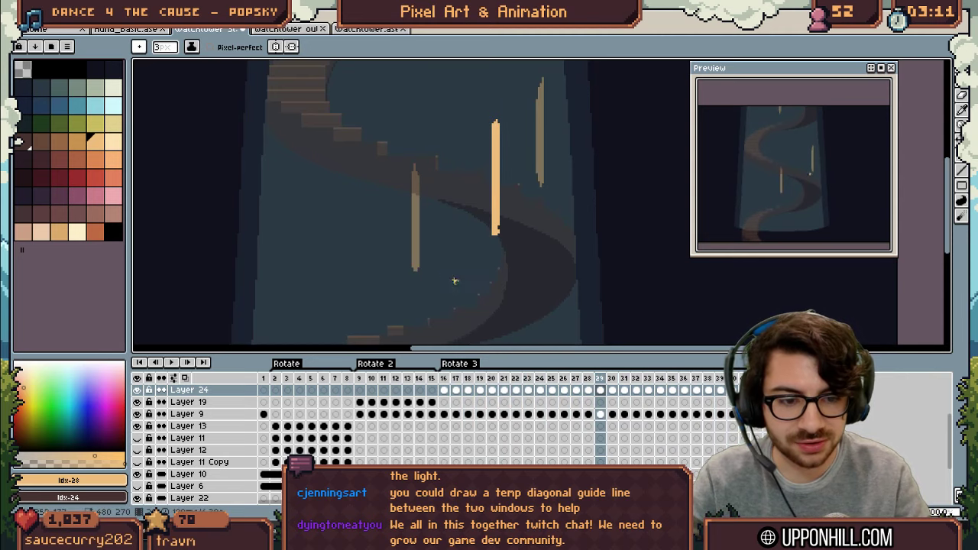
pyautogui.scroll(-3, 479, 452)
pyautogui.click(444, 462)
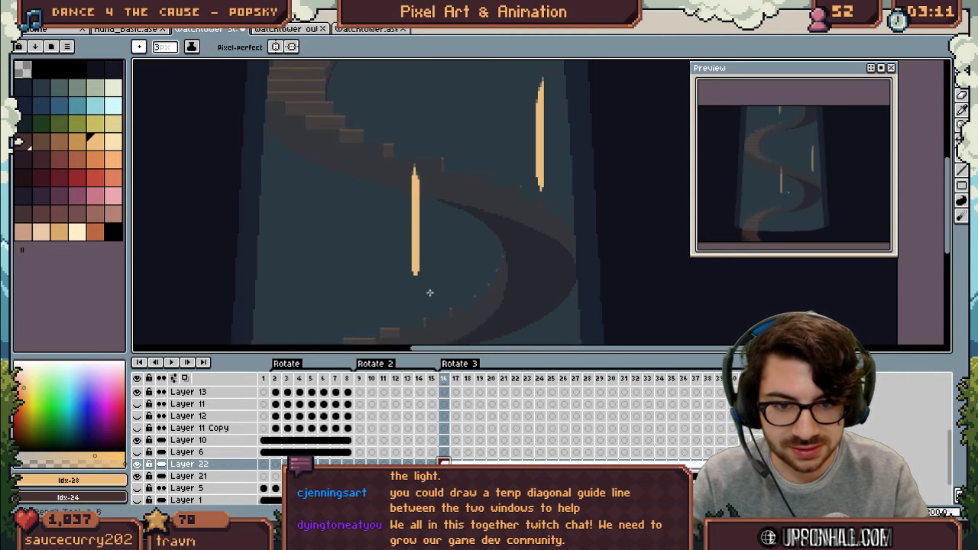
pyautogui.hotkey('ctrl', 'z')
pyautogui.press('z')
pyautogui.scroll(-2, 533, 157)
pyautogui.scroll(1, 528, 165)
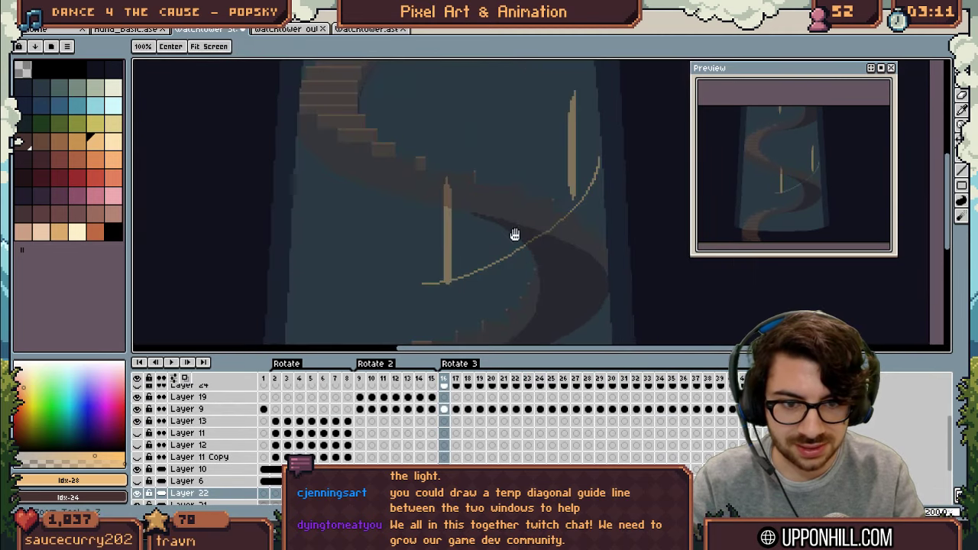
pyautogui.moveTo(515, 234); pyautogui.dragTo(481, 235)
pyautogui.scroll(-1, 504, 234)
pyautogui.scroll(1, 507, 237)
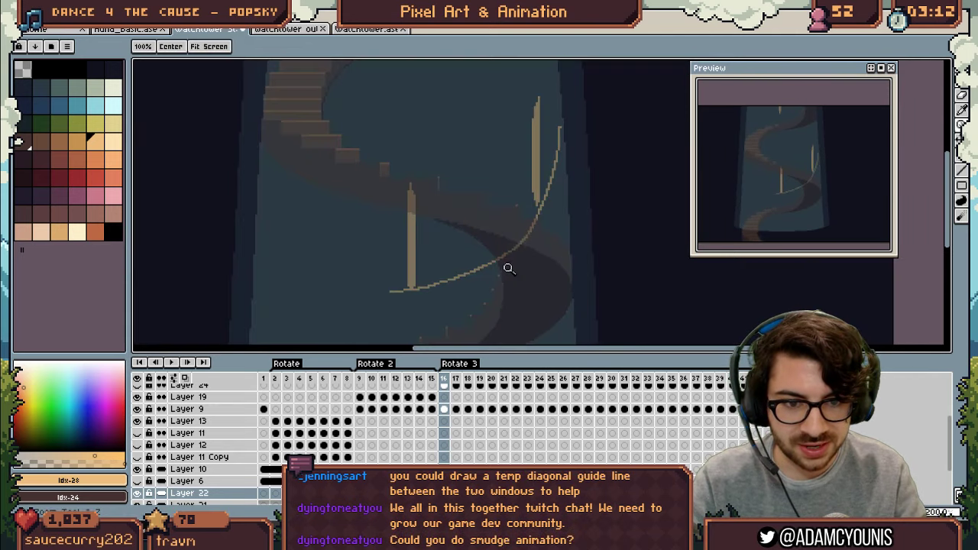
pyautogui.hotkey('ctrl', 'z')
# - Redraw the guide as a thin arc across the tower, passing beneath the central window light on Layer 22
pyautogui.moveTo(399, 291); pyautogui.dragTo(568, 197)
pyautogui.moveTo(568, 197); pyautogui.dragTo(552, 148)
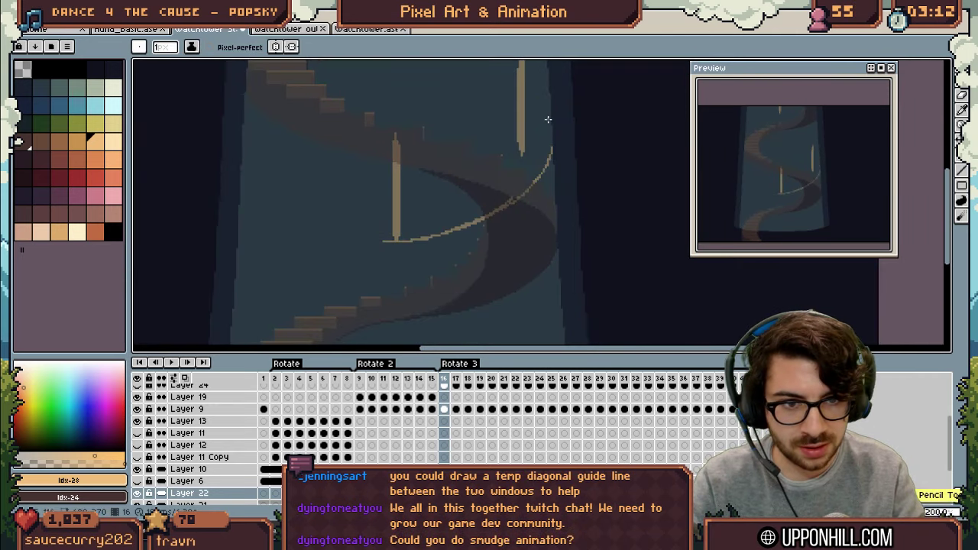
pyautogui.moveTo(548, 82)
pyautogui.mouseDown()
pyautogui.moveTo(497, 202)
pyautogui.moveTo(536, 130)
pyautogui.moveTo(510, 176)
pyautogui.mouseUp()
pyautogui.hotkey('ctrl', 'z')
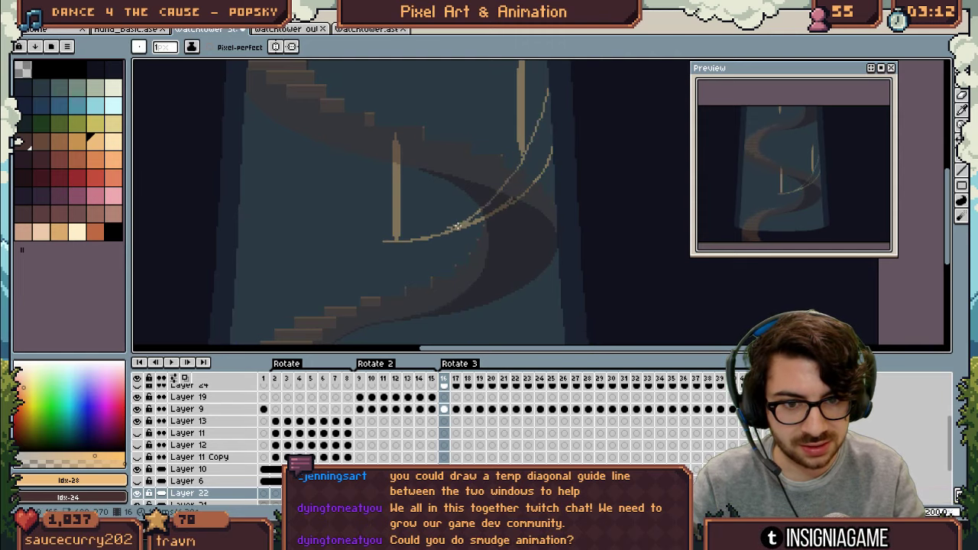
pyautogui.hotkey('ctrl', 'z')
pyautogui.moveTo(419, 238); pyautogui.dragTo(495, 191)
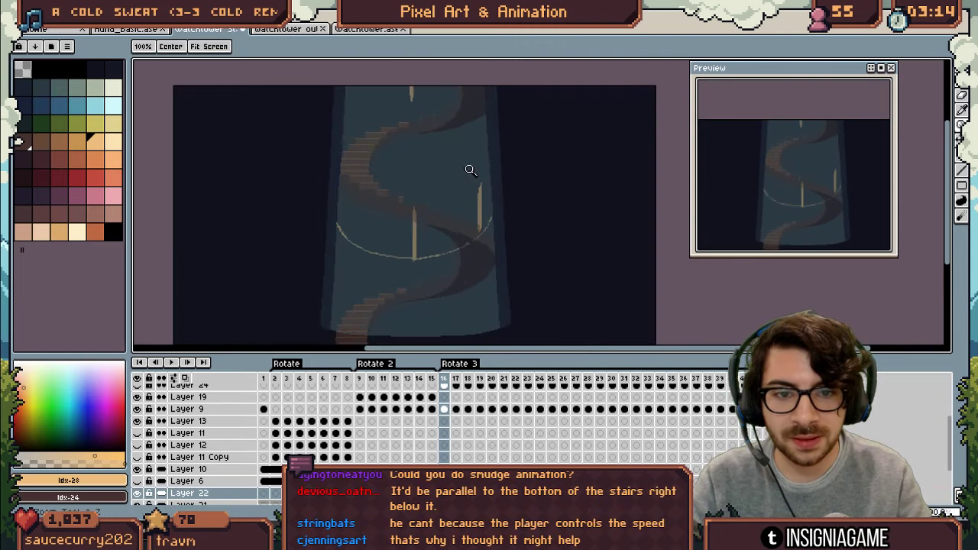
# - Undo the last position changes of the window light near the tower's right wall
pyautogui.press('v')
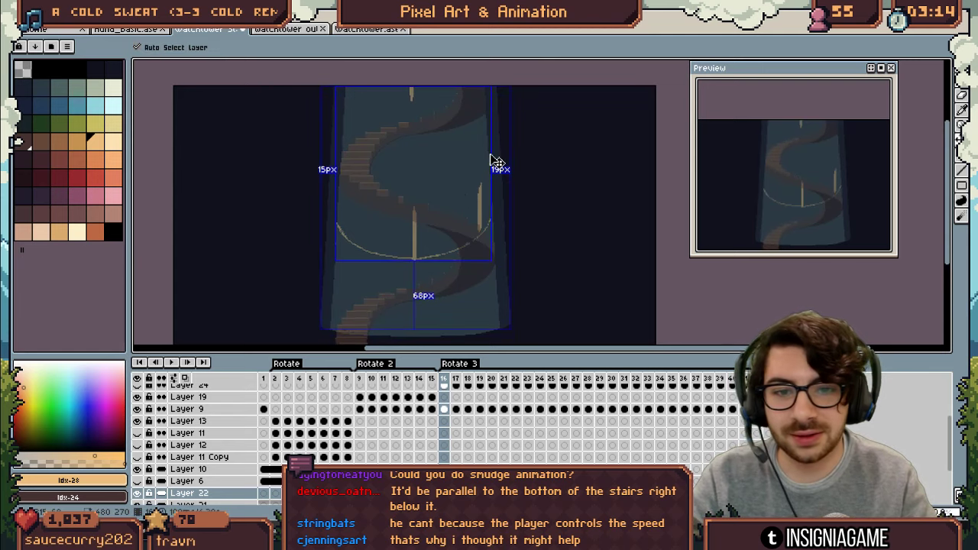
pyautogui.hotkey('ctrl', 'z')
pyautogui.hotkey('ctrl', 'z')
pyautogui.hotkey('ctrl', 'z')
pyautogui.hotkey('ctrl', 'z')
pyautogui.hotkey('ctrl', 'z')
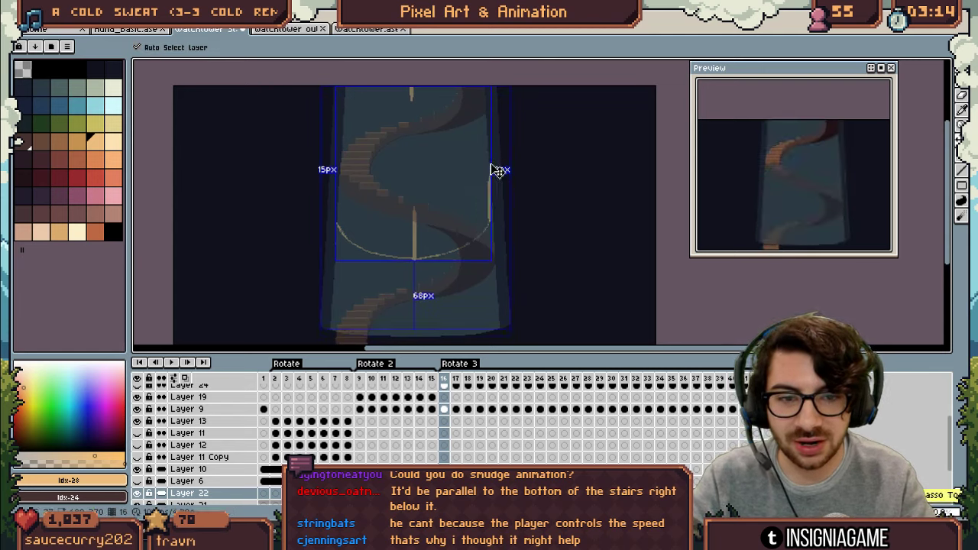
pyautogui.hotkey('ctrl', 'z')
pyautogui.hotkey('ctrl', 'z')
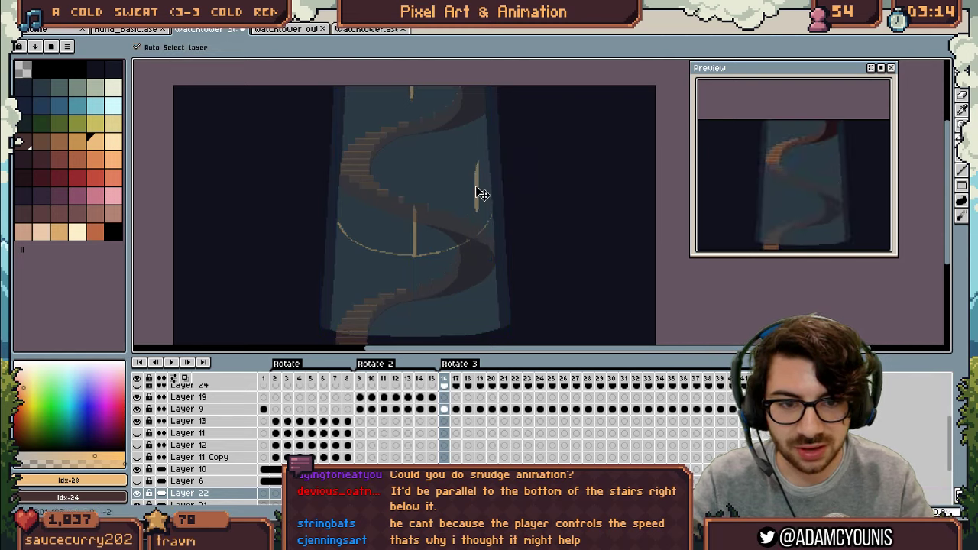
# - Select the window light near the tower's right wall, move it higher up the wall, and deselect it
pyautogui.press('m')
pyautogui.moveTo(477, 191); pyautogui.dragTo(474, 162)
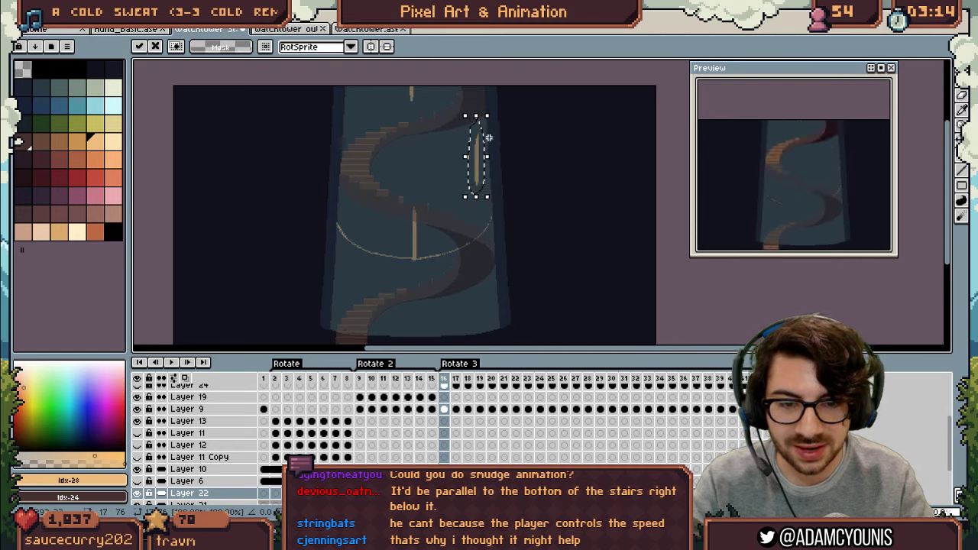
pyautogui.hotkey('ctrl', 'd')
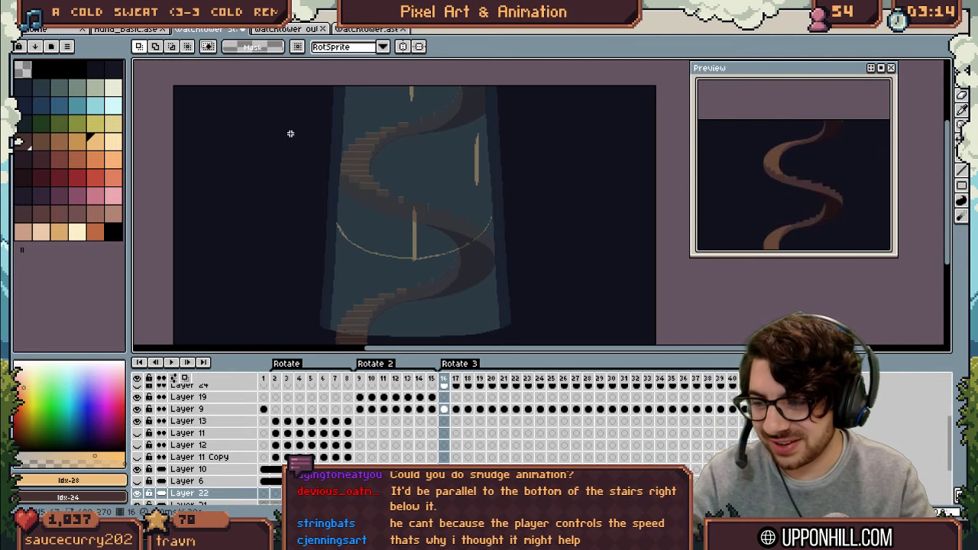
# - Switch to the watchtower exterior drawing and undo the last moves of the window pieces on Layer 8
pyautogui.hotkey('ctrl', 'Tab')
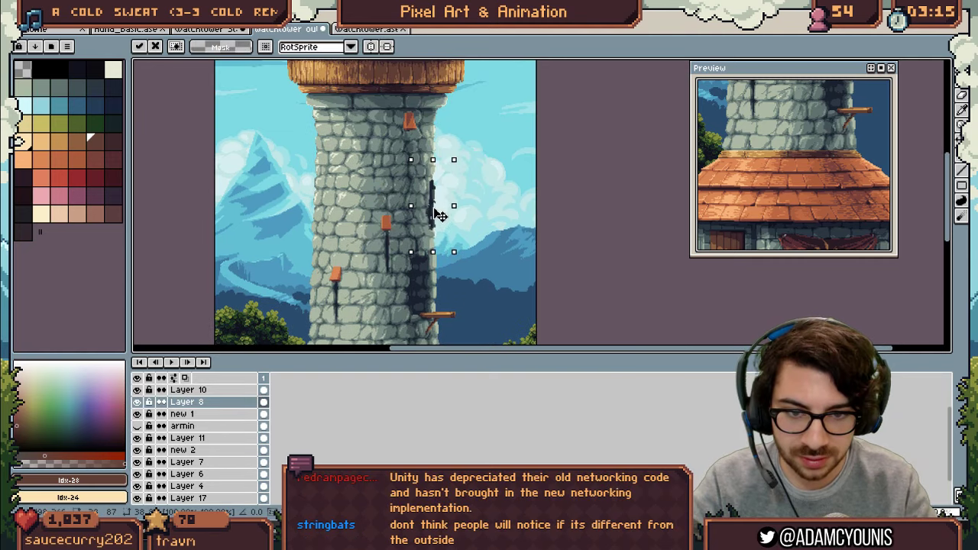
pyautogui.hotkey('ctrl', 'z')
pyautogui.hotkey('ctrl', 'z')
pyautogui.hotkey('ctrl', 'z')
pyautogui.hotkey('ctrl', 'z')
pyautogui.hotkey('ctrl', 'z')
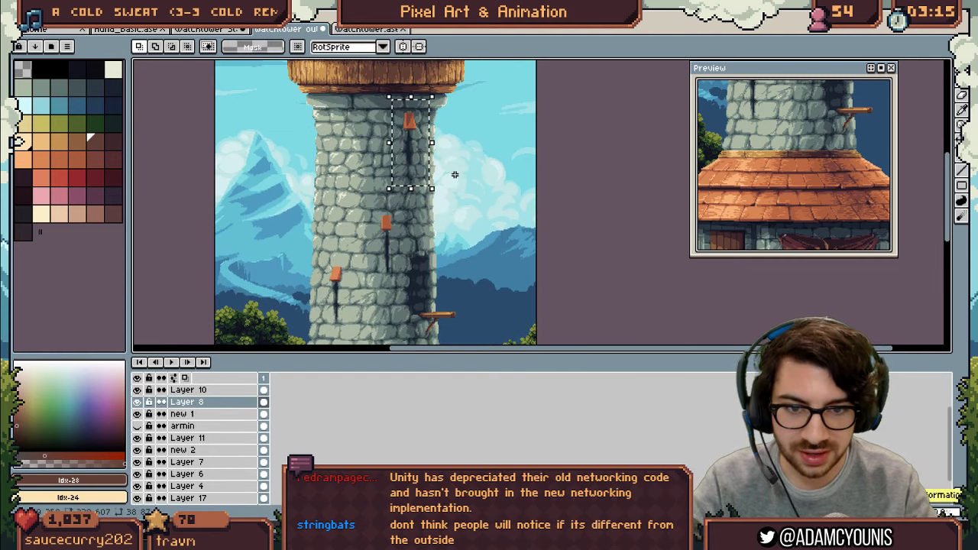
pyautogui.hotkey('ctrl', 'z')
pyautogui.hotkey('ctrl', 'z')
pyautogui.hotkey('ctrl', 'z')
pyautogui.hotkey('ctrl', 'z')
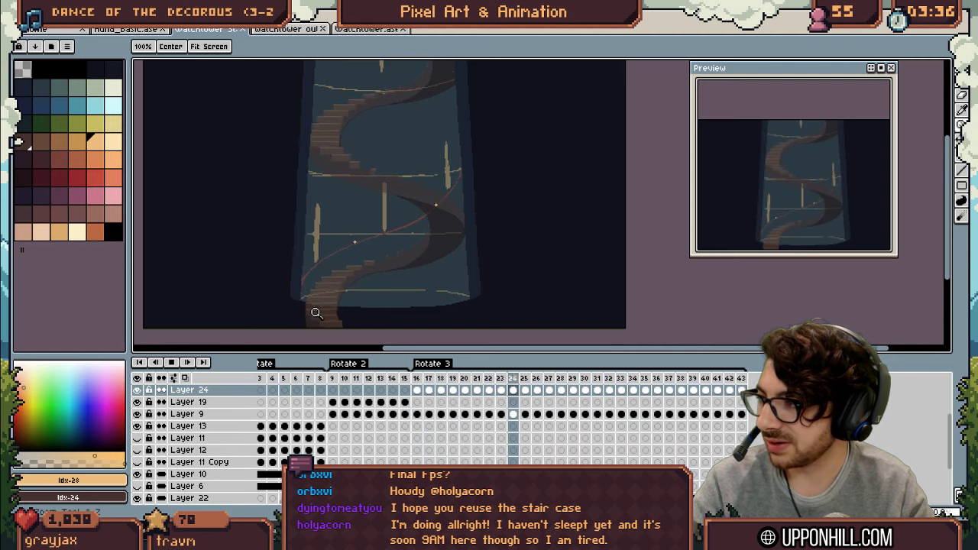
# - Stop the playback and step through frames 16 to 20 of Rotate 3, comparing the right window light with the red guide curve
pyautogui.scroll(5, 449, 186)
pyautogui.press('Return')
pyautogui.press('v')
pyautogui.press('Left')
pyautogui.press('Left')
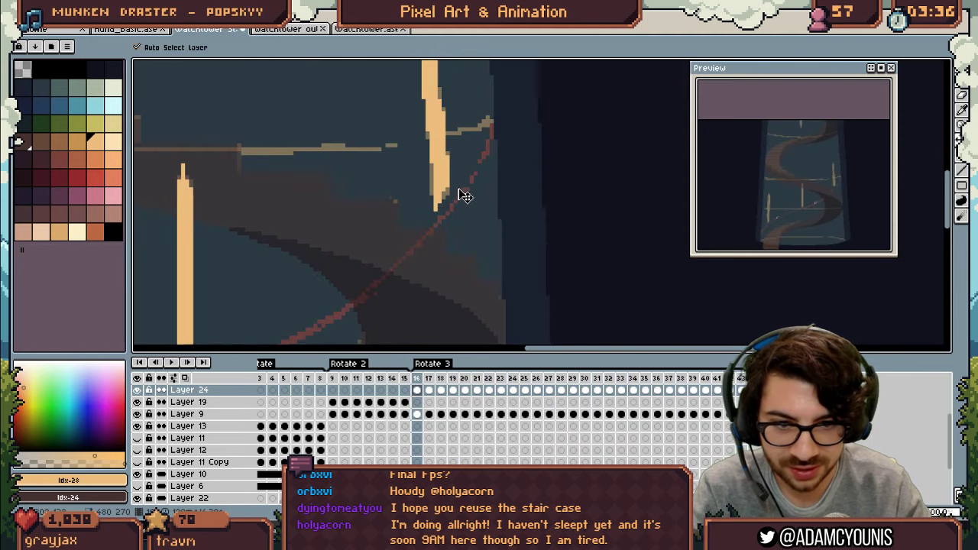
pyautogui.press('Right')
pyautogui.press('Right')
pyautogui.press('Right')
pyautogui.press('Right')
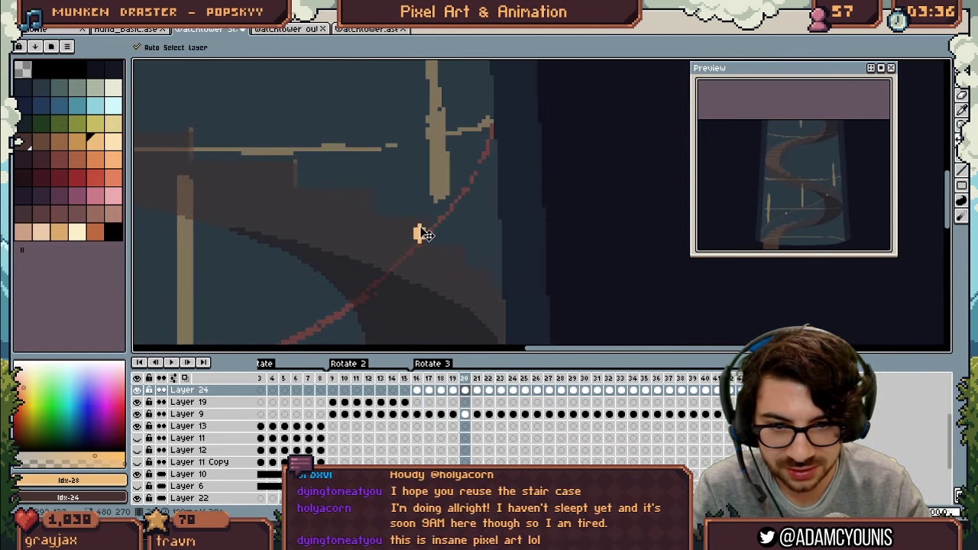
pyautogui.press('Left')
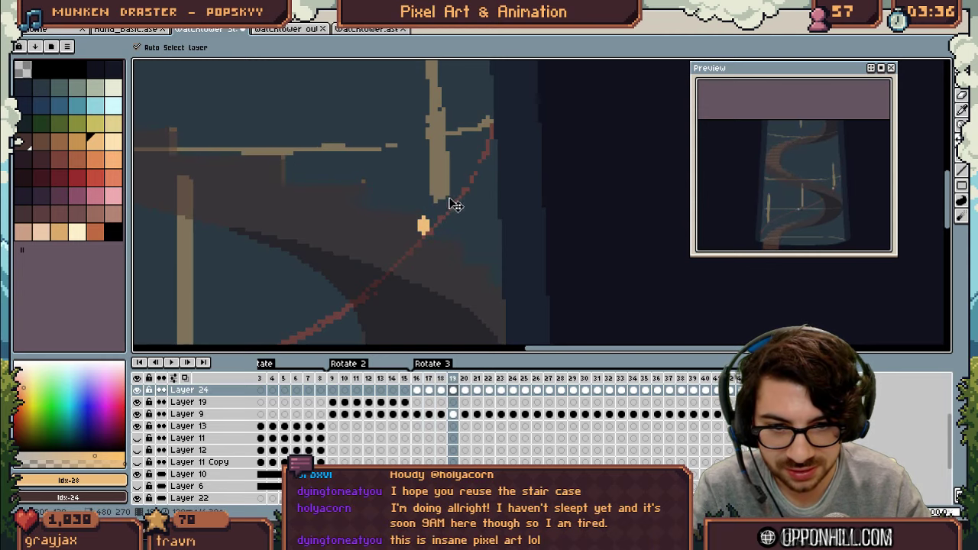
pyautogui.press('Right')
pyautogui.press('Left')
pyautogui.press('Left')
pyautogui.press('Left')
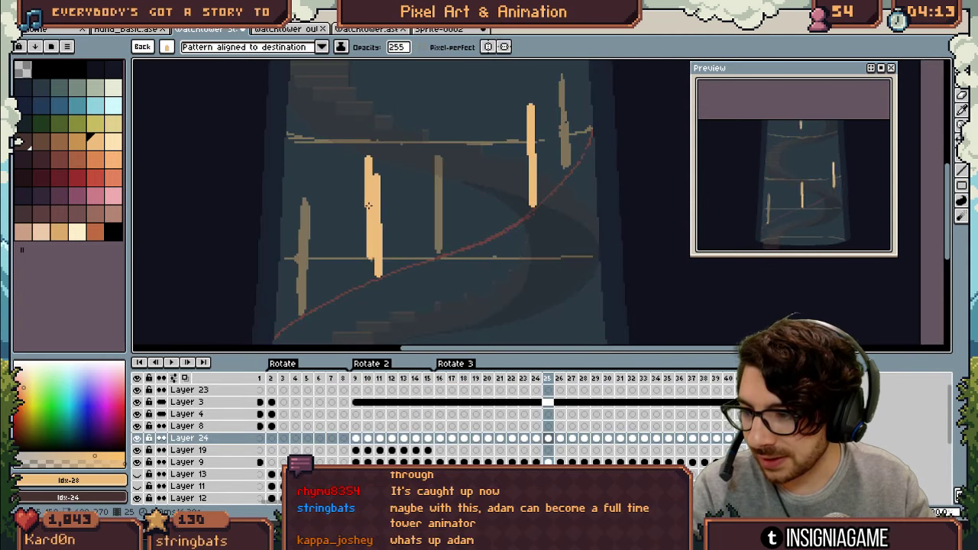
# - Stamp the left window light down to the red guide curve on frames 25 and 26 of Layer 24 with the custom brush
pyautogui.moveTo(367, 205); pyautogui.dragTo(376, 214)
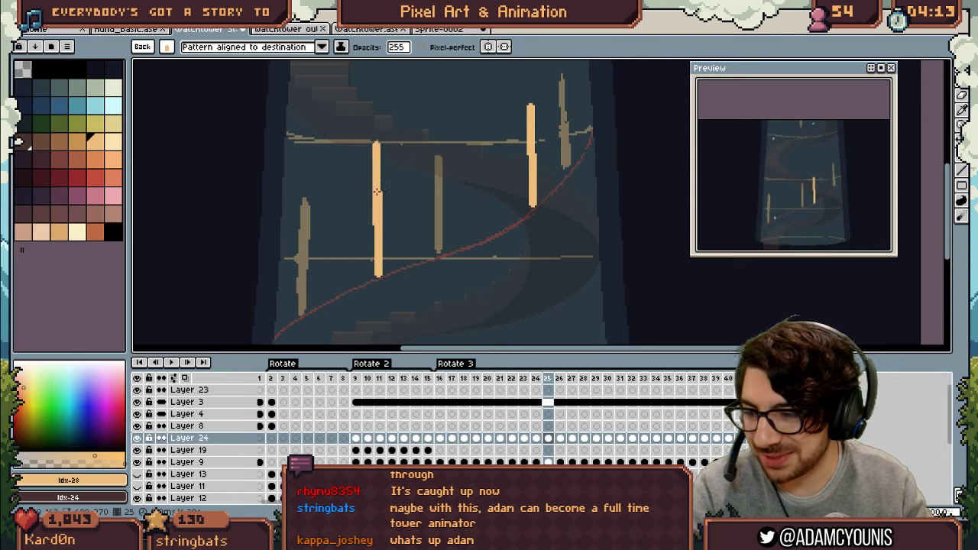
pyautogui.press('Right')
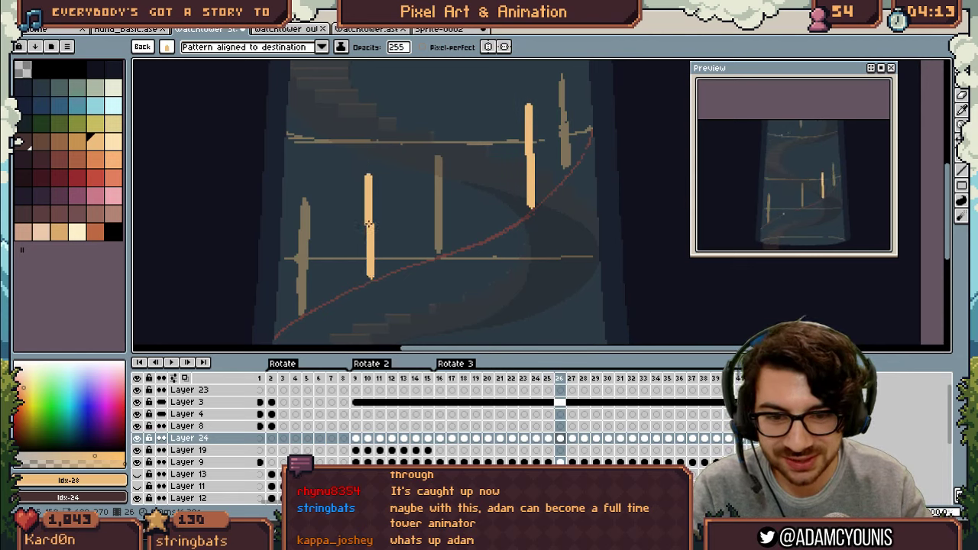
pyautogui.click(369, 225)
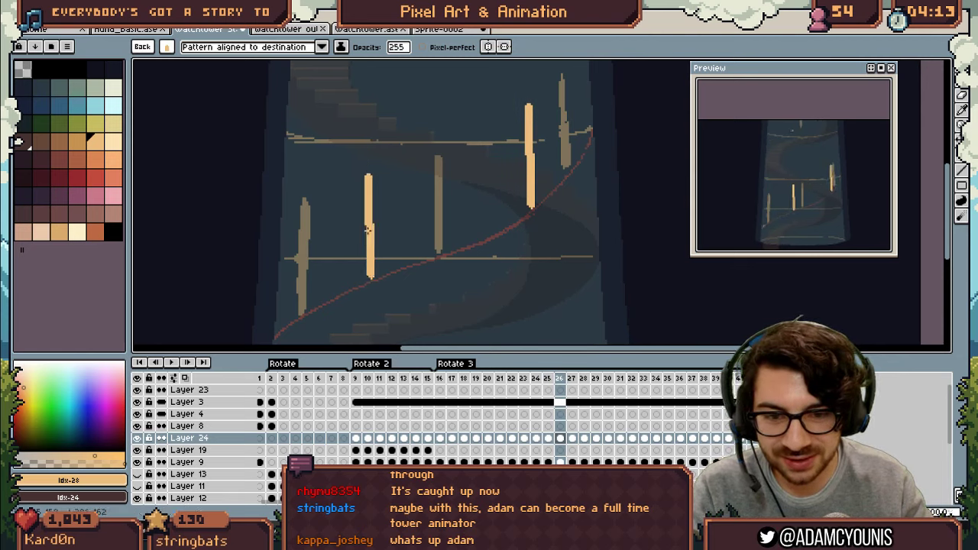
pyautogui.moveTo(367, 230); pyautogui.dragTo(368, 233)
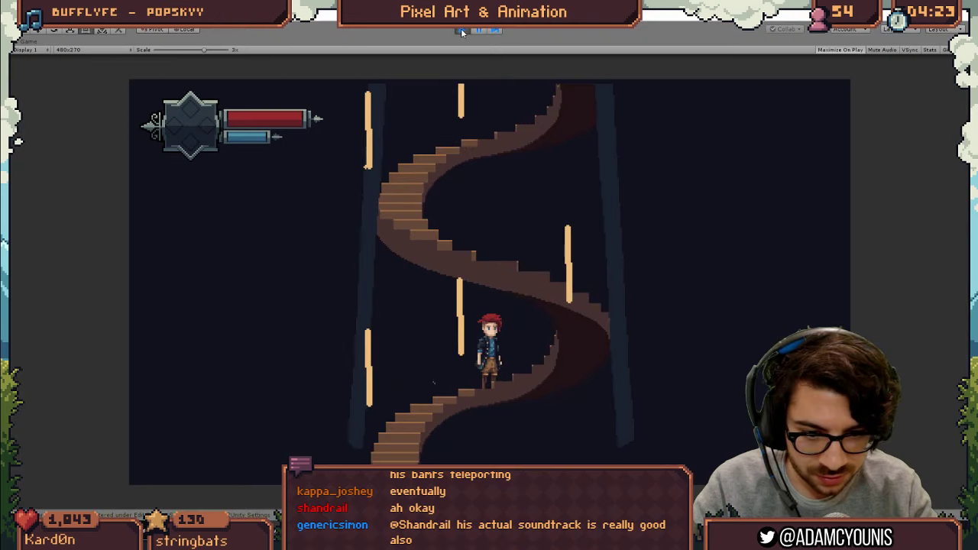
# - Run the player left and right in Unity's play mode to check the lights' motion against the staircase, and stop the game
pyautogui.press('Left')
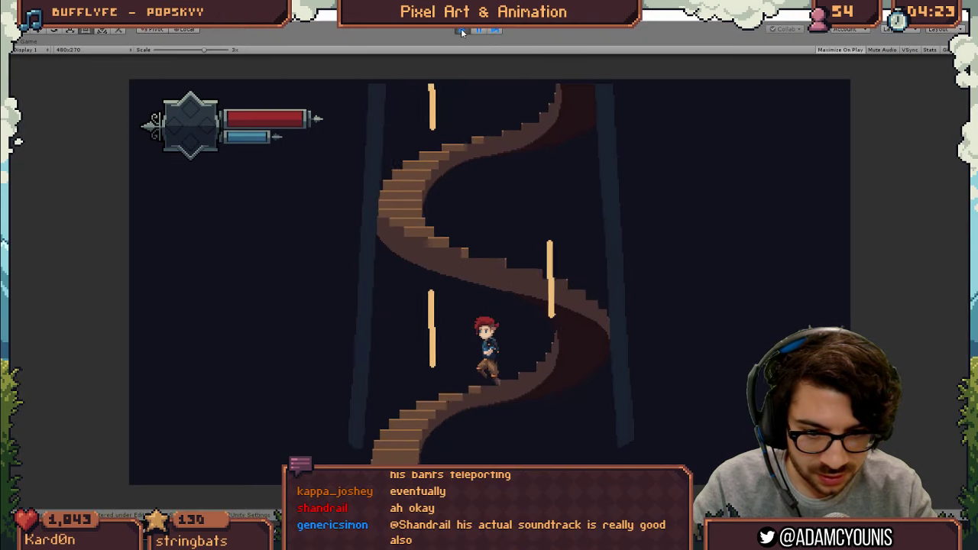
pyautogui.press('Right')
pyautogui.press('Left')
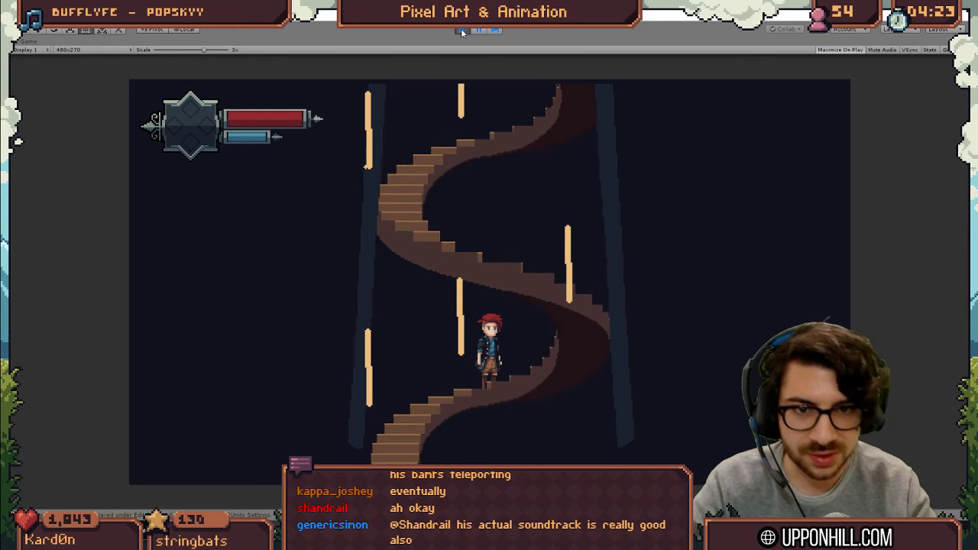
pyautogui.click(462, 31)
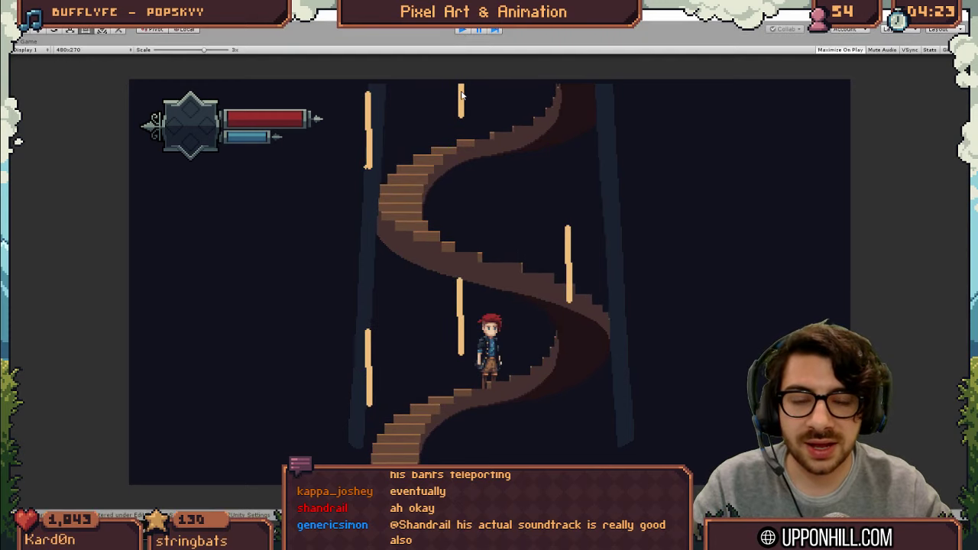
# - Set the Lights object's Sorting Layer to Background and run a brief play-mode test of the scene
pyautogui.click(91, 123)
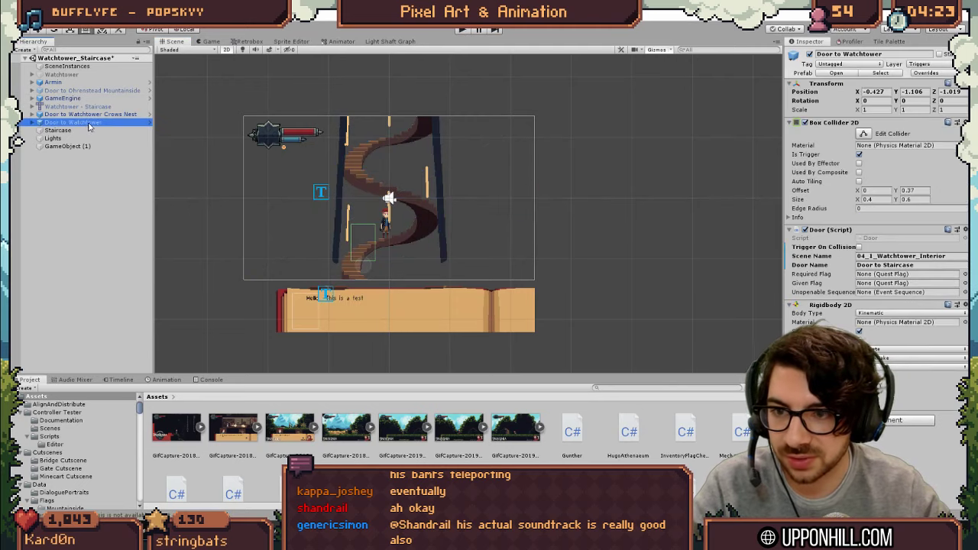
pyautogui.click(102, 132)
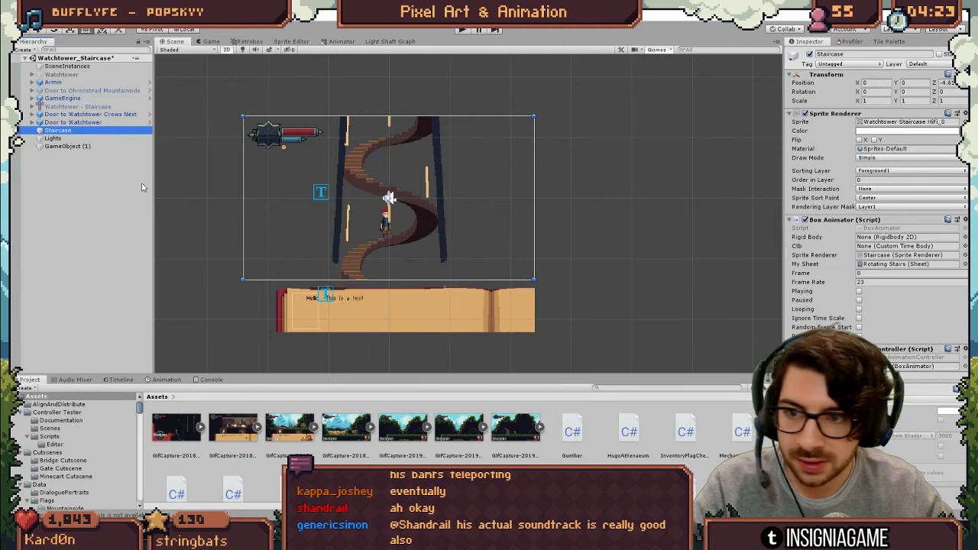
pyautogui.click(77, 139)
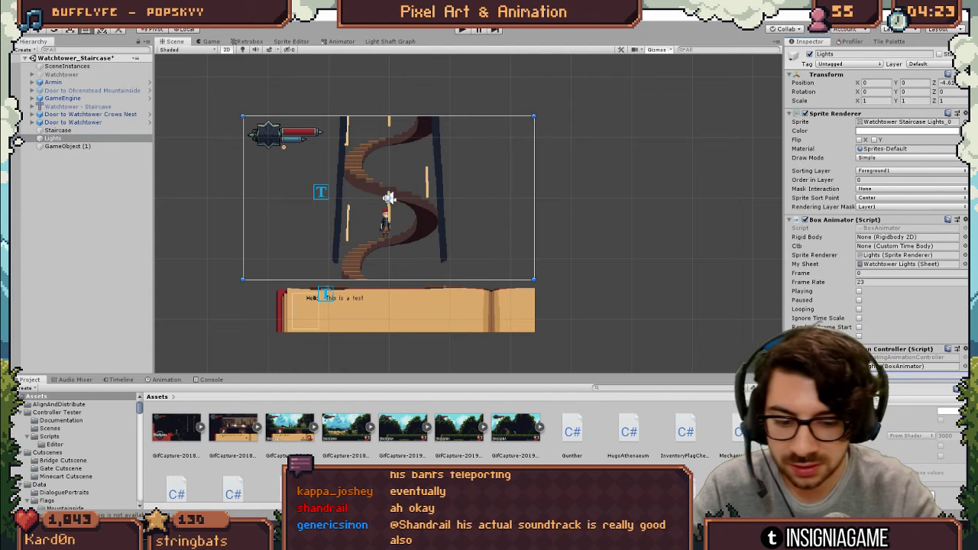
pyautogui.click(460, 30)
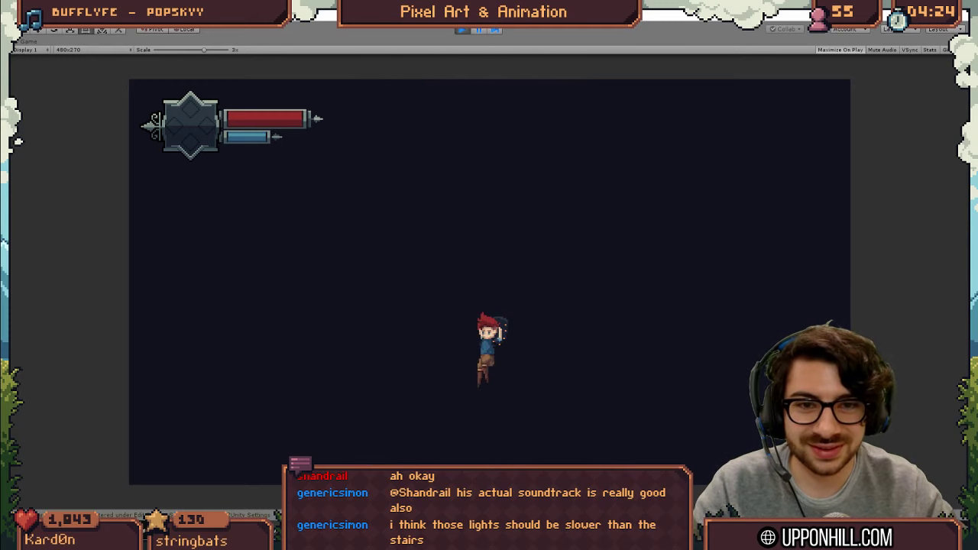
pyautogui.click(462, 30)
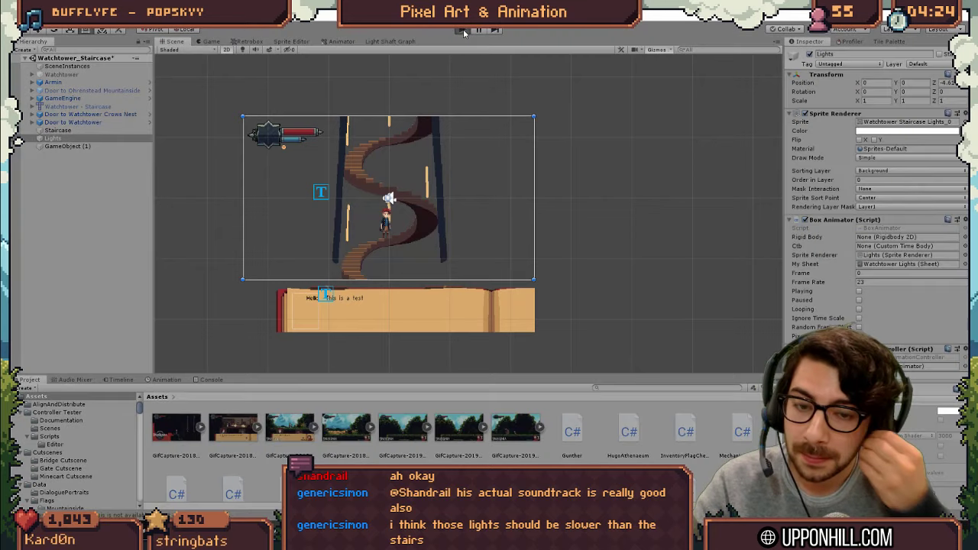